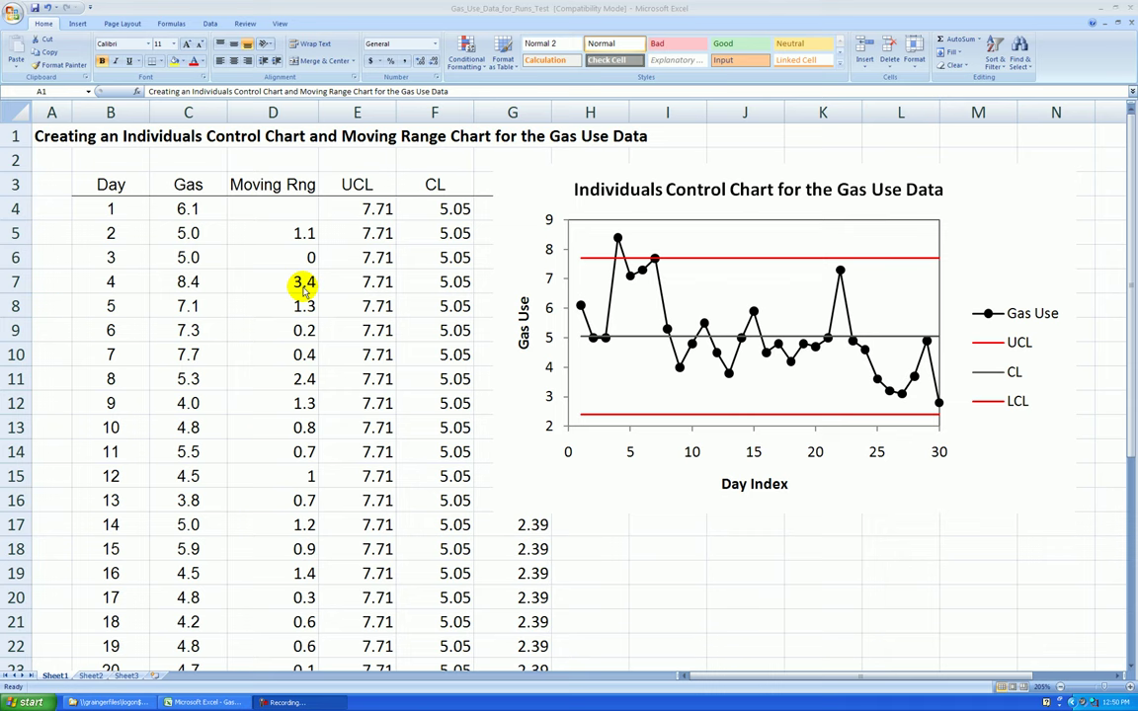
Step: Move the individuals control chart to cell P4 to clear the area beside the Gas Use table
{"action": "left_click", "coordinate": [652, 509]}
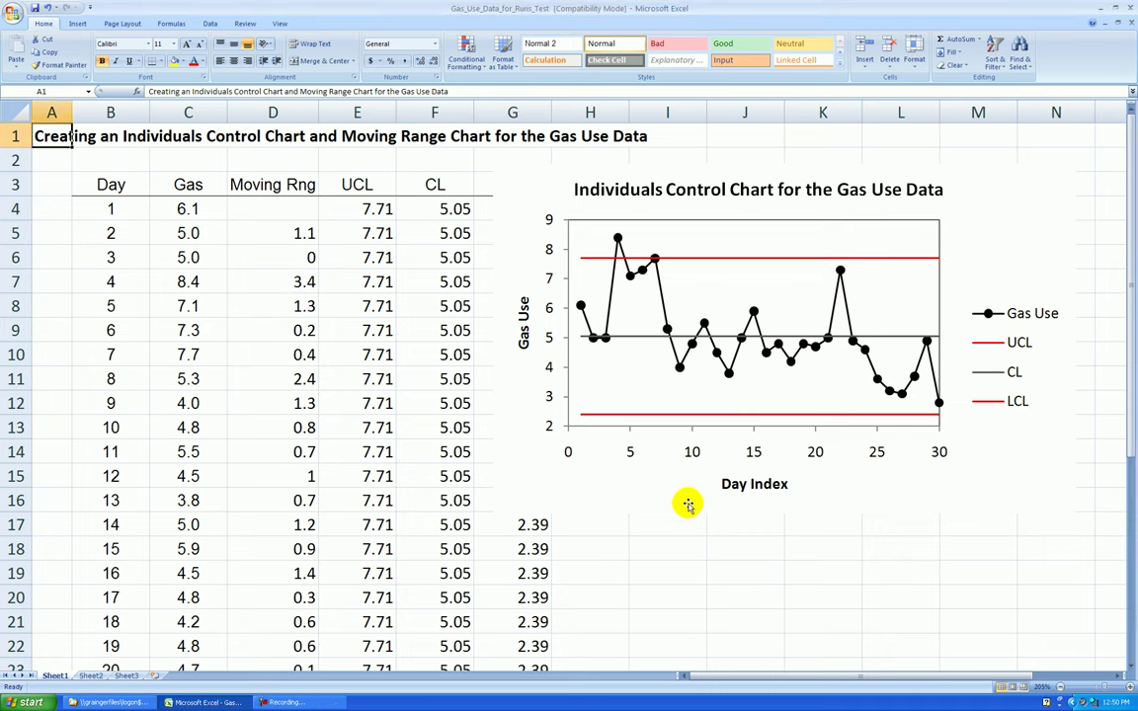
{"action": "left_click", "coordinate": [685, 501]}
{"action": "key", "text": "Delete"}
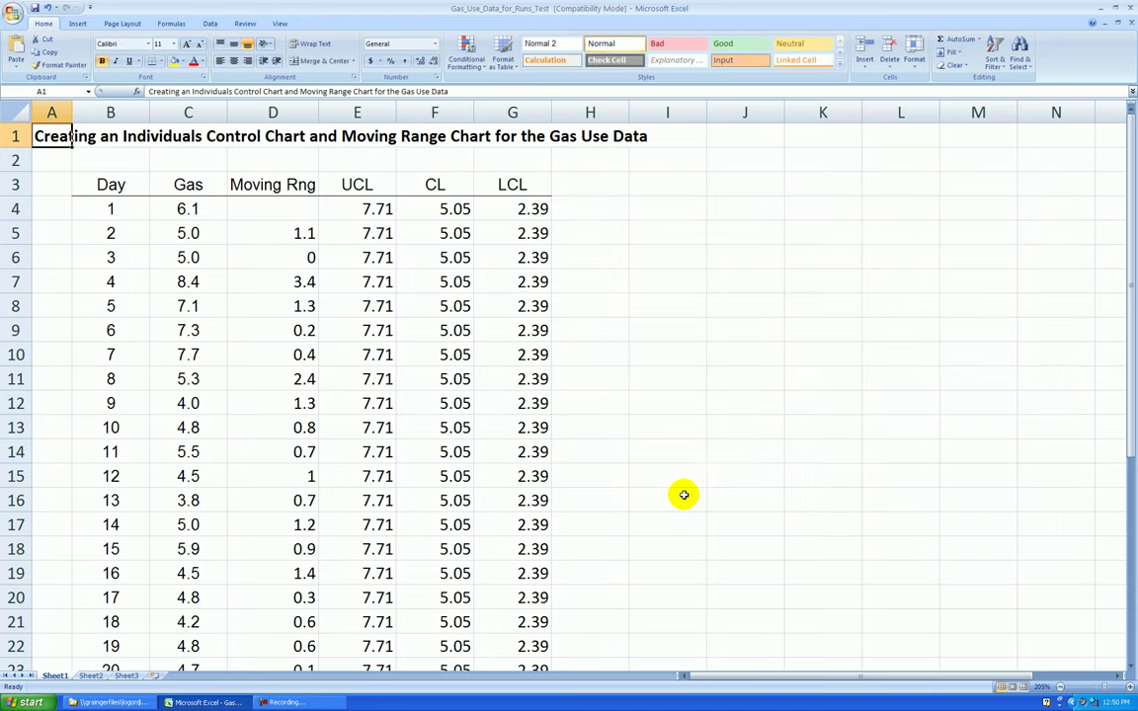
{"action": "left_click_drag", "start_coordinate": [1004, 675], "coordinate": [1089, 676]}
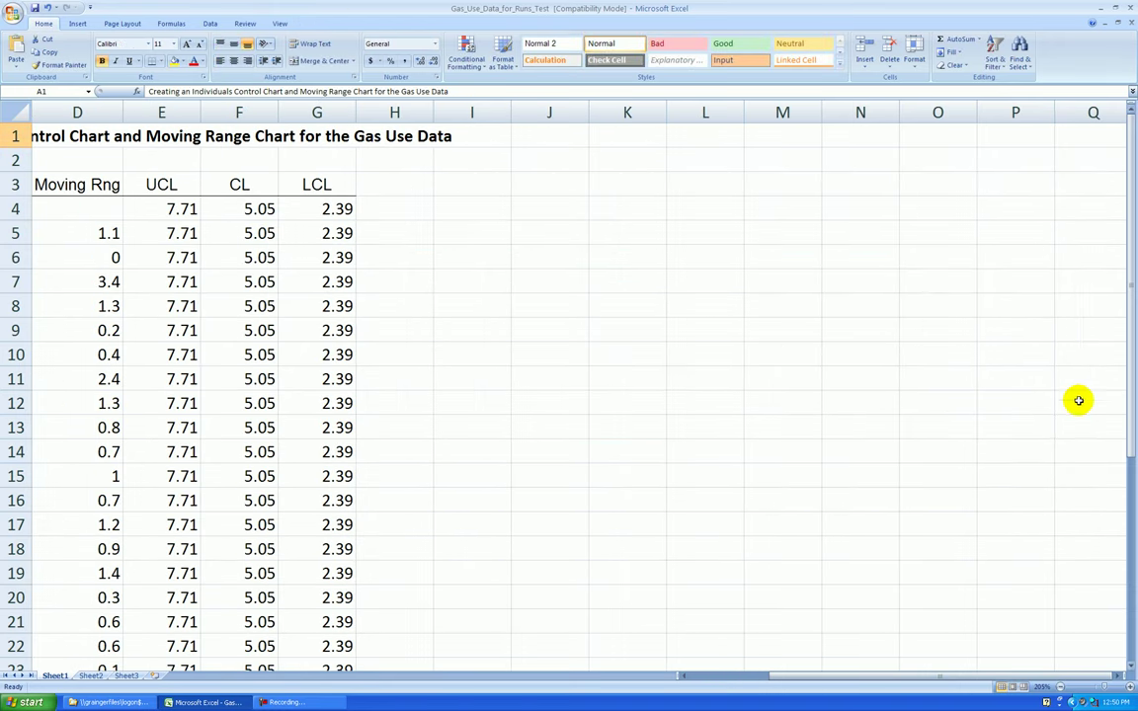
{"action": "left_click", "coordinate": [1010, 208]}
{"action": "key", "text": "ctrl+v"}
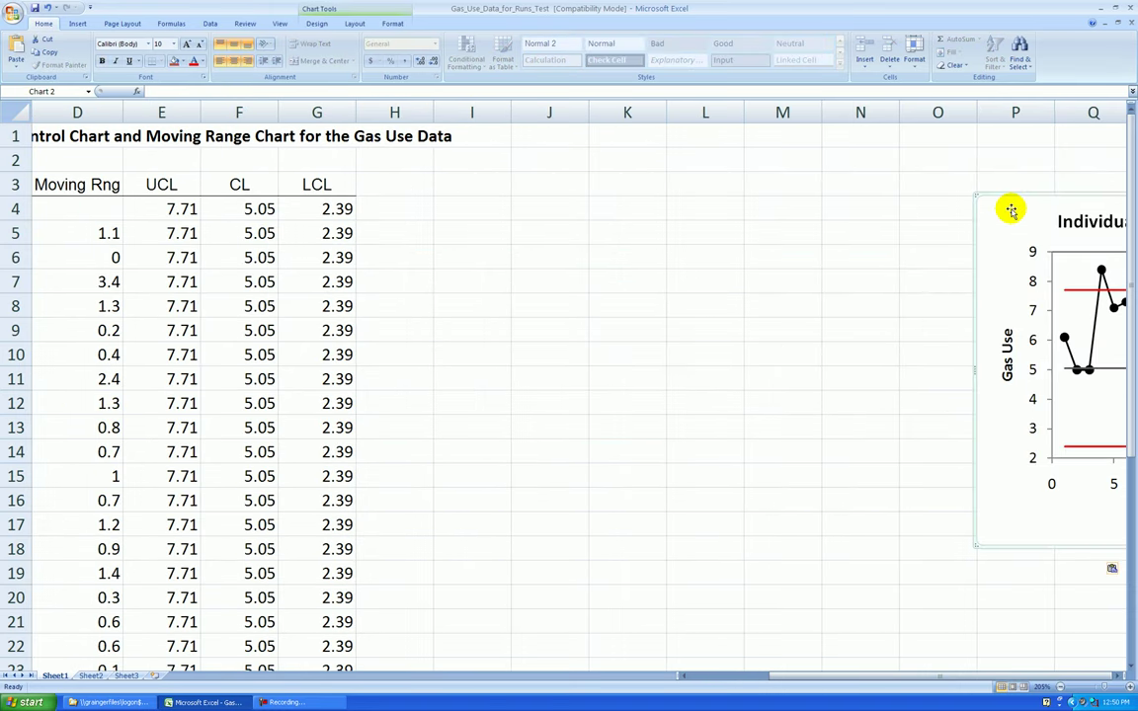
{"action": "left_click_drag", "start_coordinate": [737, 676], "coordinate": [713, 675]}
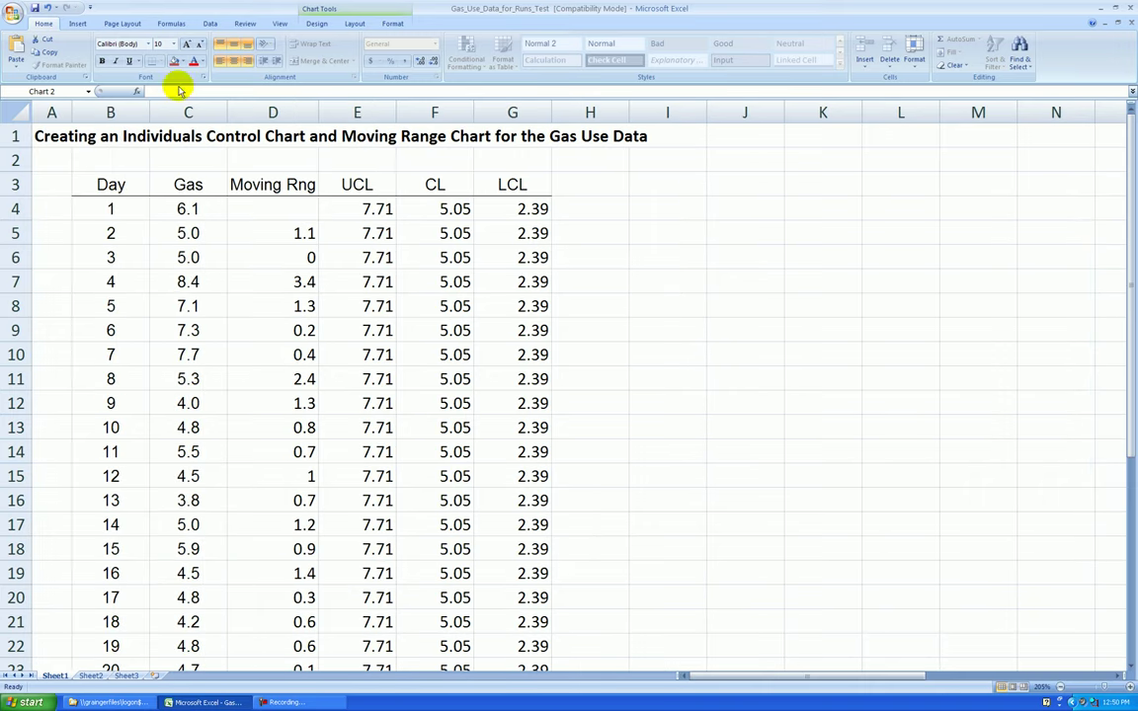
{"action": "mouse_move", "coordinate": [120, 112]}
{"action": "left_mouse_down"}
{"action": "mouse_move", "coordinate": [494, 111]}
{"action": "mouse_move", "coordinate": [137, 112]}
{"action": "left_mouse_up"}
Step: Autofit columns B through G to their contents
{"action": "left_click_drag", "start_coordinate": [461, 109], "coordinate": [498, 107]}
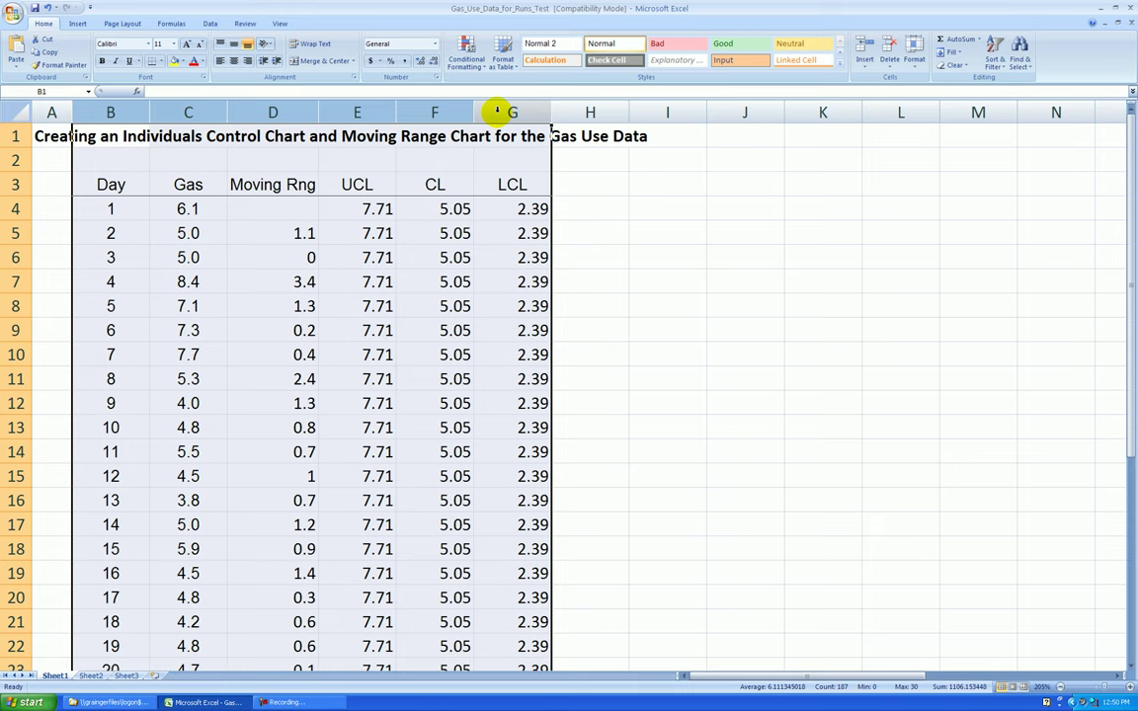
{"action": "double_click", "coordinate": [474, 112]}
{"action": "left_click", "coordinate": [557, 226]}
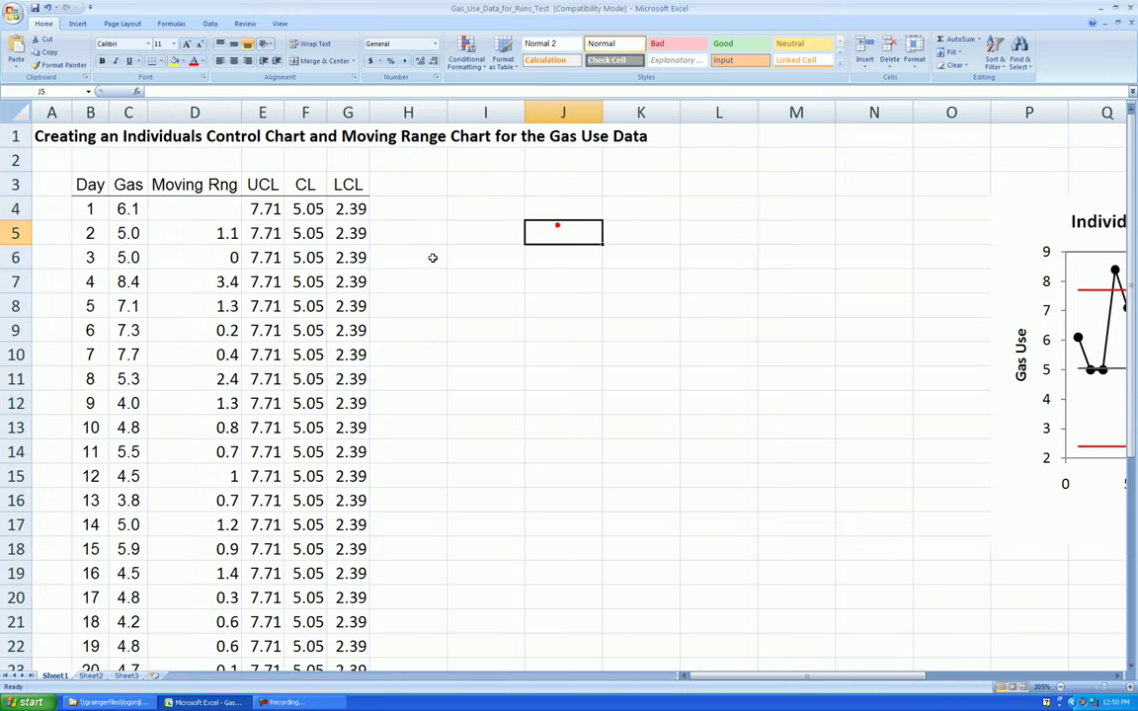
Step: Copy the LCL header into H3:I3 and rename the headers to UCL and CL
{"action": "left_click", "coordinate": [347, 184]}
{"action": "left_click_drag", "start_coordinate": [368, 197], "coordinate": [479, 200]}
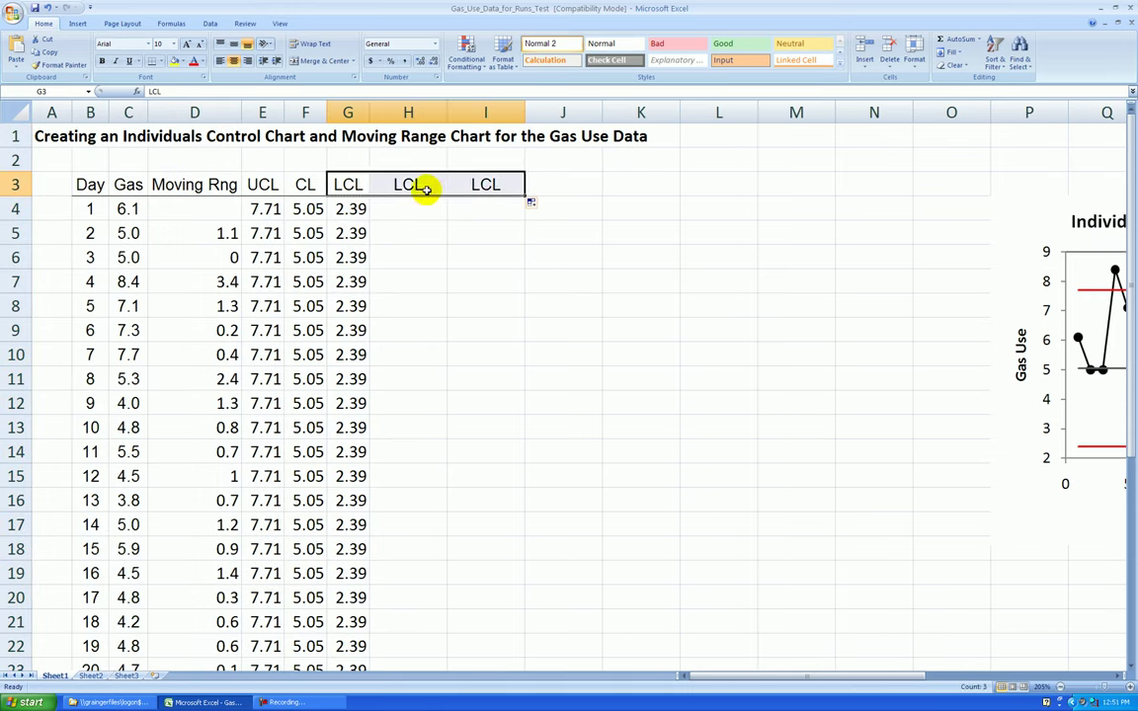
{"action": "left_click", "coordinate": [422, 185]}
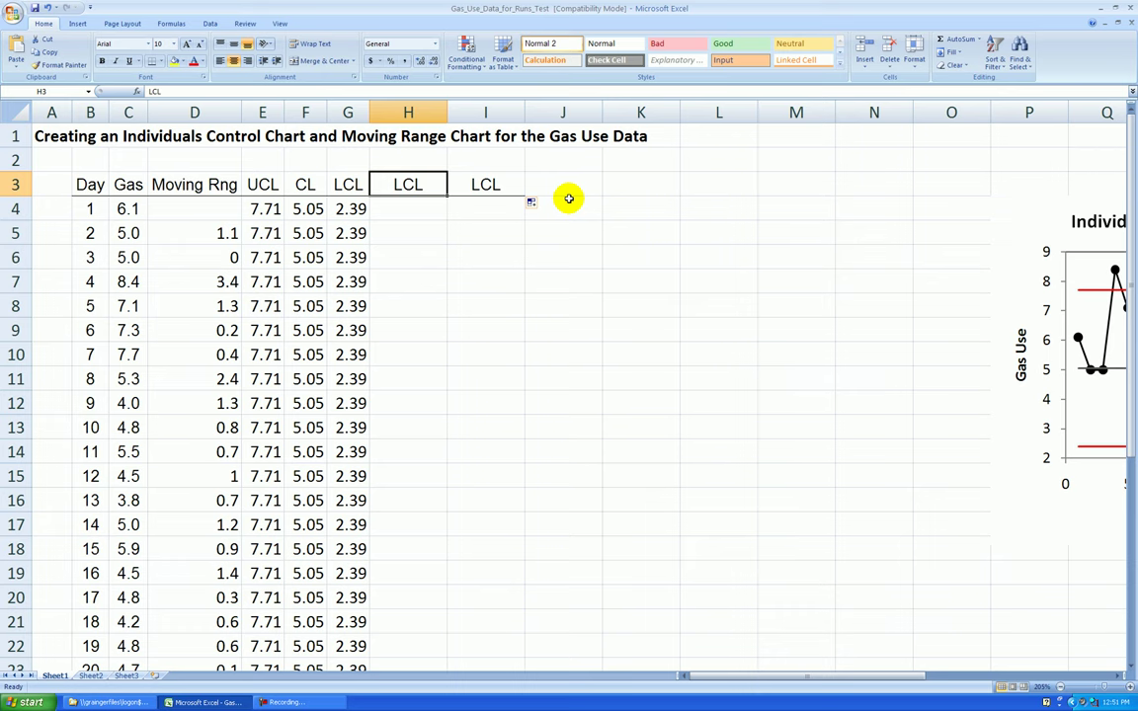
{"action": "type", "text": "UC"}
{"action": "key", "text": "Tab"}
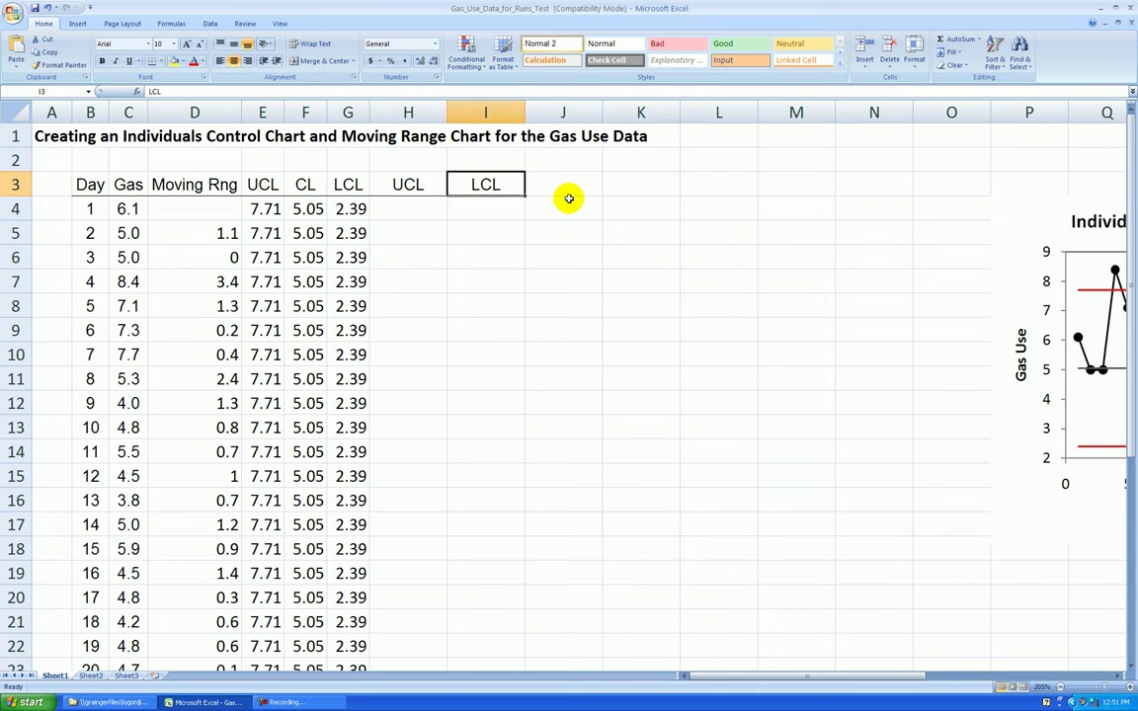
{"action": "type", "text": "CL"}
{"action": "key", "text": "Return"}
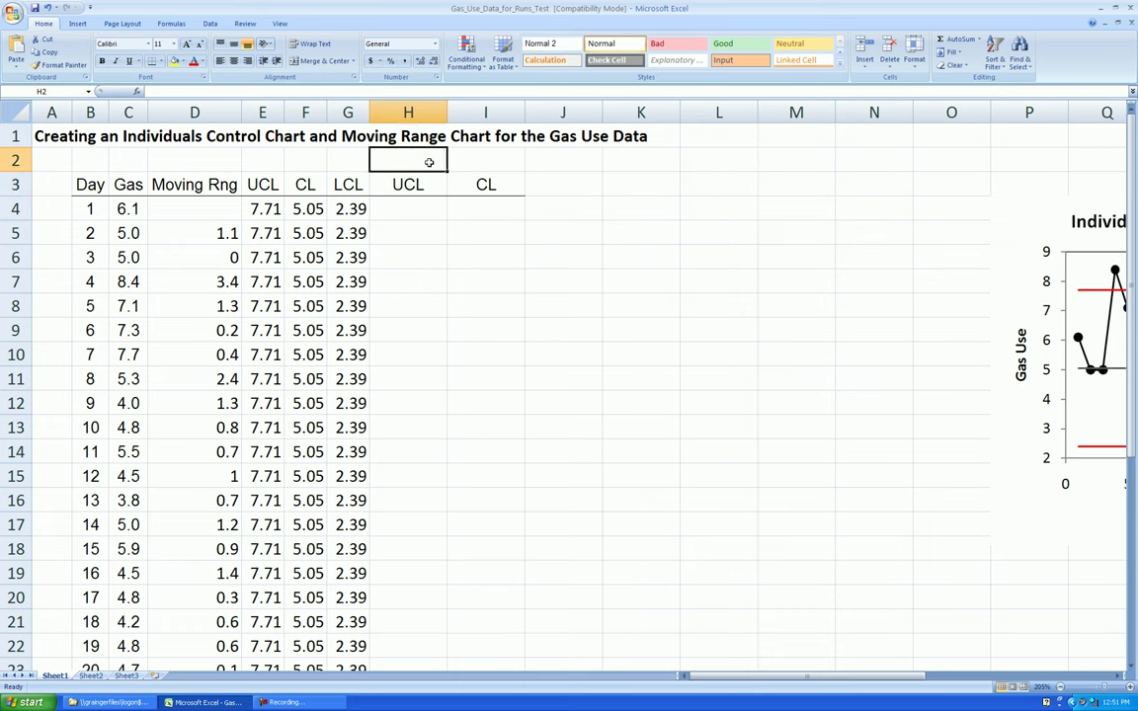
Step: Merge and center H2:I2 with the heading 'Moving Range'
{"action": "left_click_drag", "start_coordinate": [429, 159], "coordinate": [489, 160]}
{"action": "left_click", "coordinate": [338, 63]}
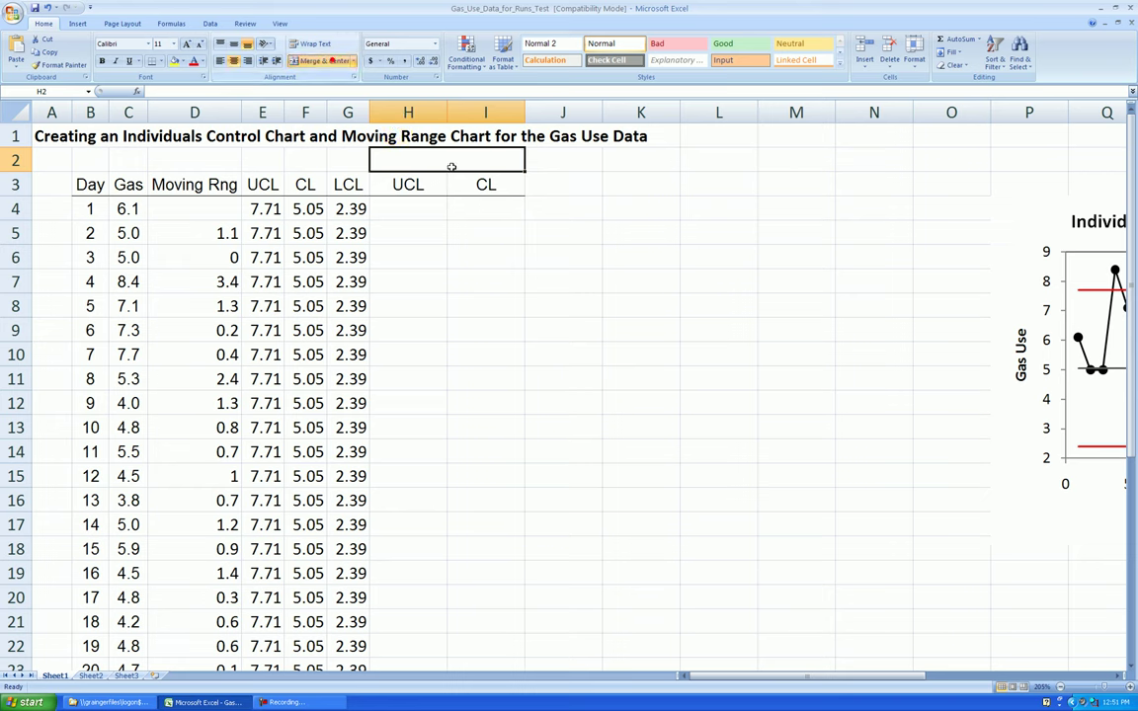
{"action": "type", "text": "Moving"}
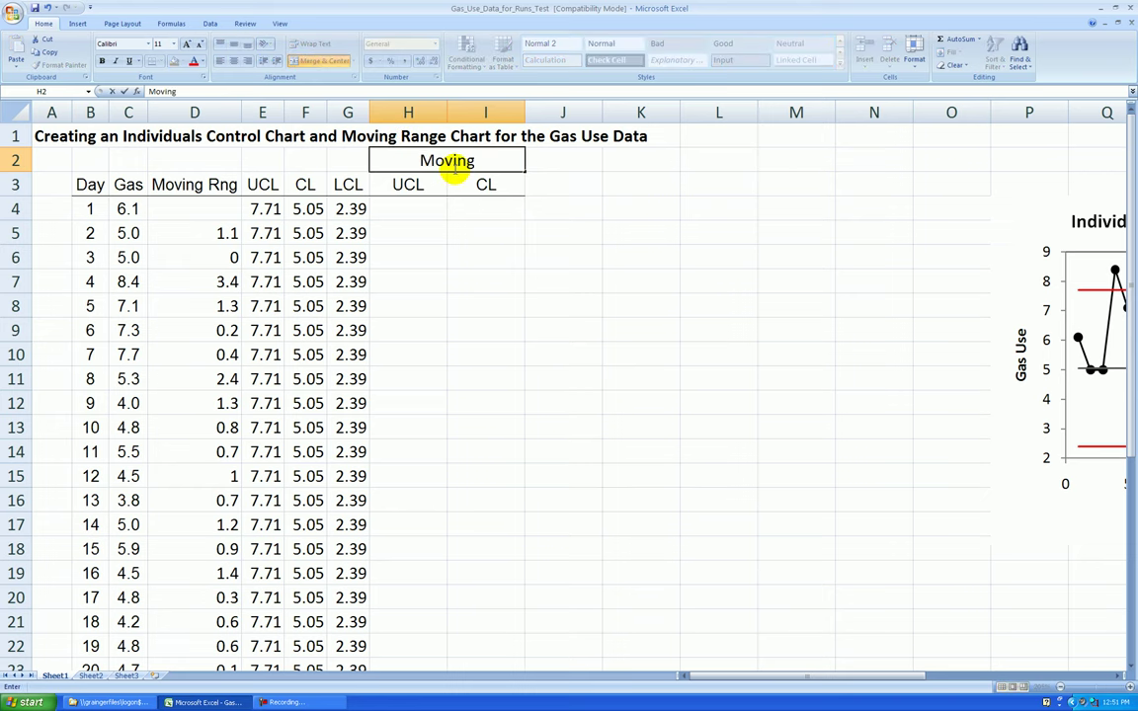
{"action": "type", "text": " Range"}
{"action": "key", "text": "Return"}
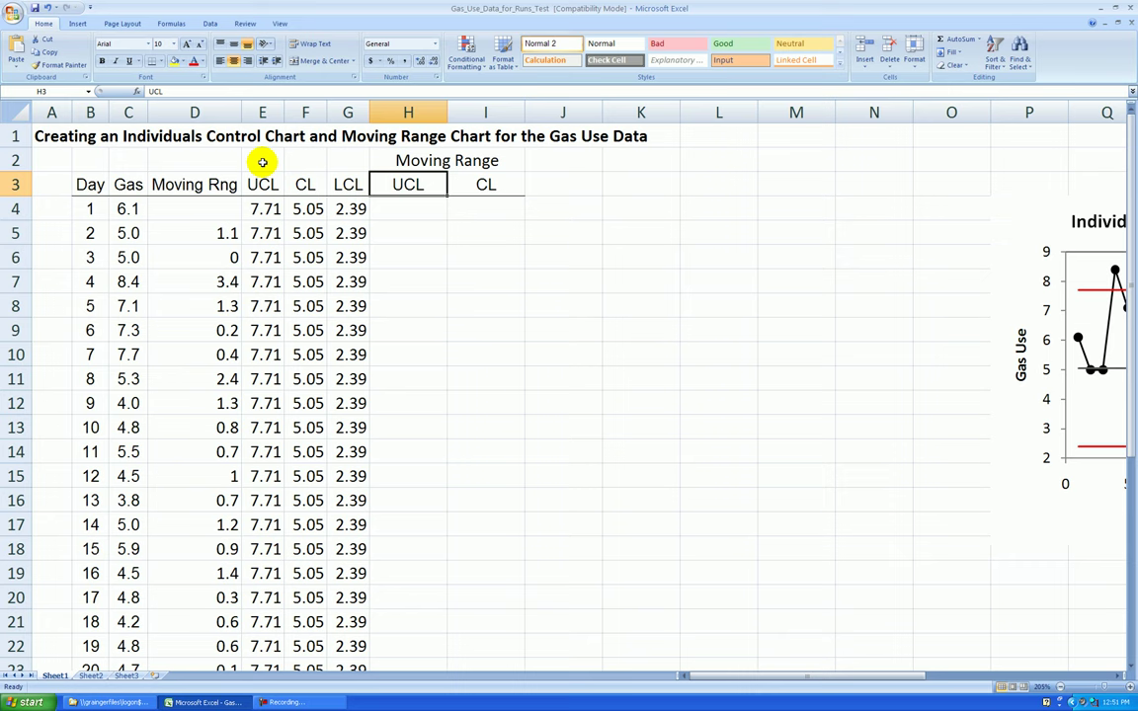
Step: Merge and center E2:G2 with the heading 'Individuals'
{"action": "left_click_drag", "start_coordinate": [263, 161], "coordinate": [331, 161]}
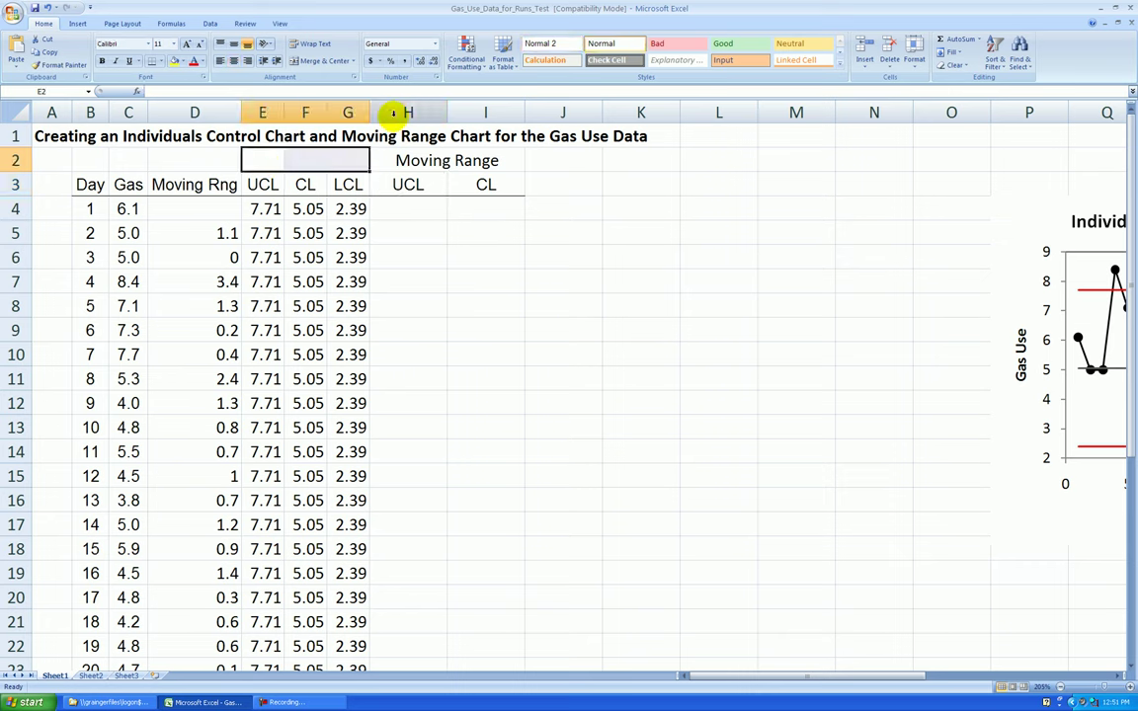
{"action": "left_click", "coordinate": [316, 65]}
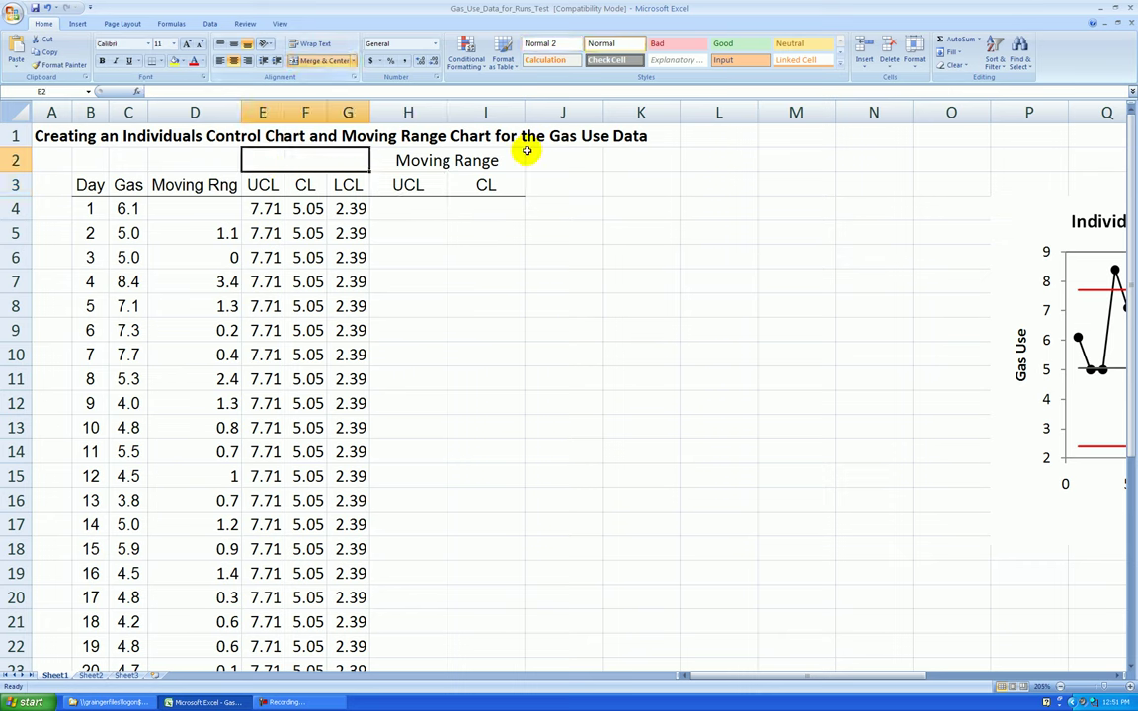
{"action": "type", "text": "Indiv"}
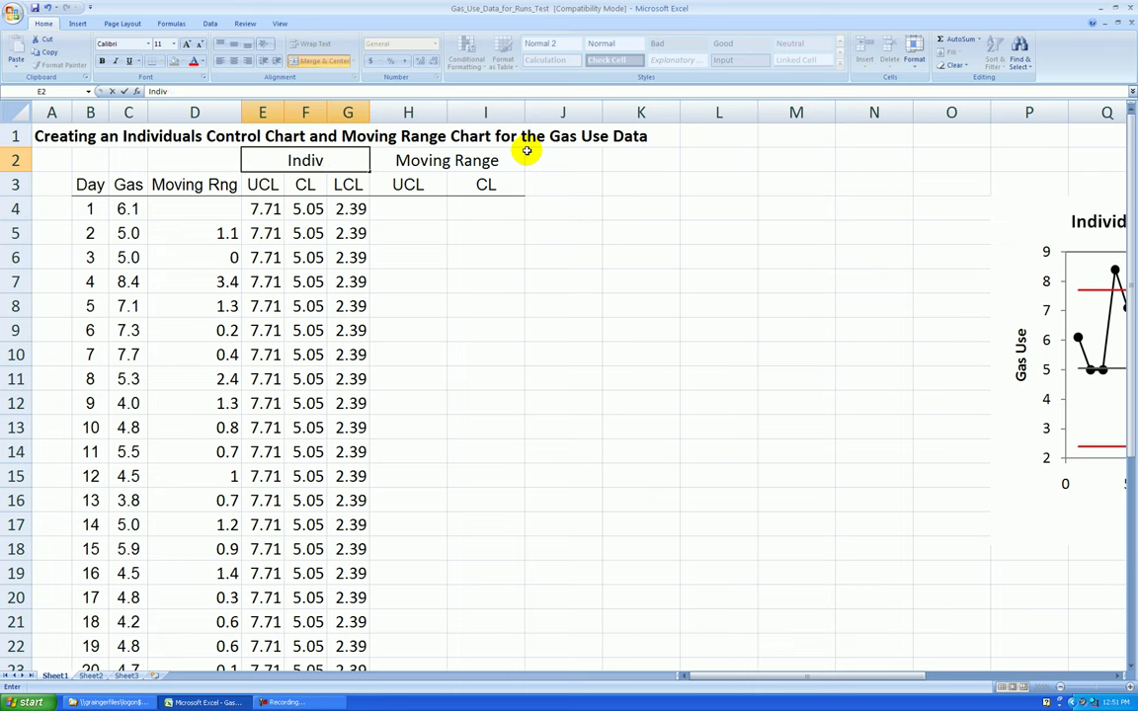
{"action": "type", "text": "iduals C"}
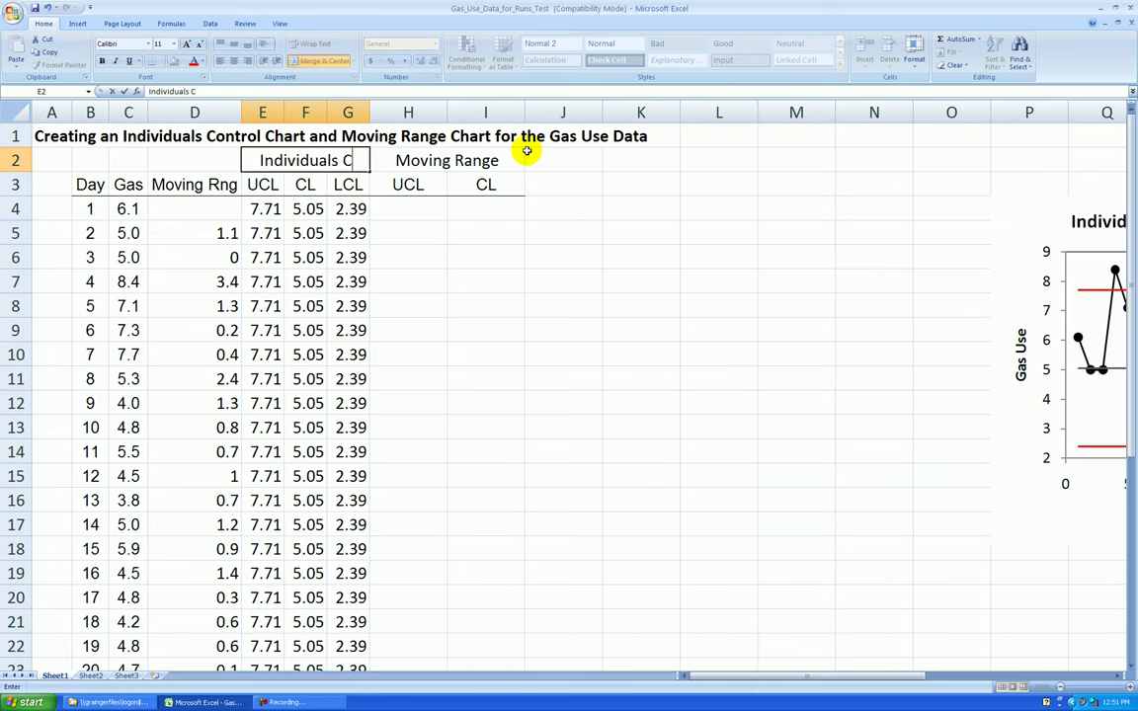
{"action": "type", "text": "ontrol Cha"}
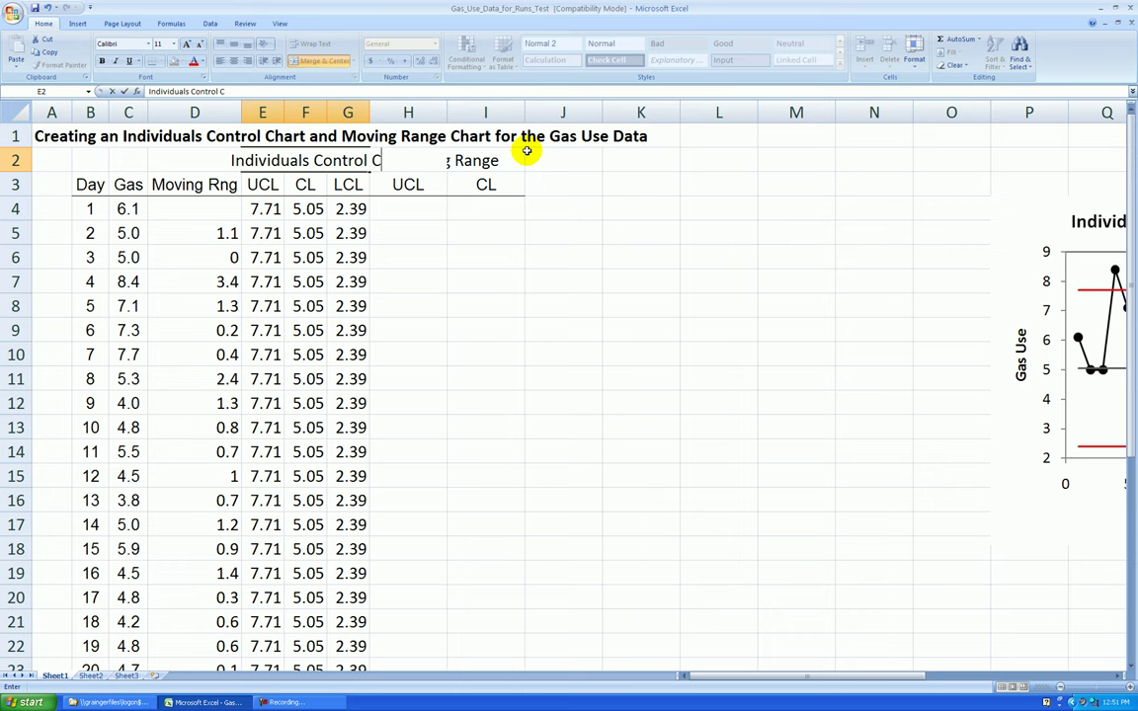
{"action": "key", "text": "BackSpace"}
{"action": "key", "text": "BackSpace"}
{"action": "key", "text": "BackSpace"}
{"action": "key", "text": "BackSpace"}
{"action": "key", "text": "BackSpace"}
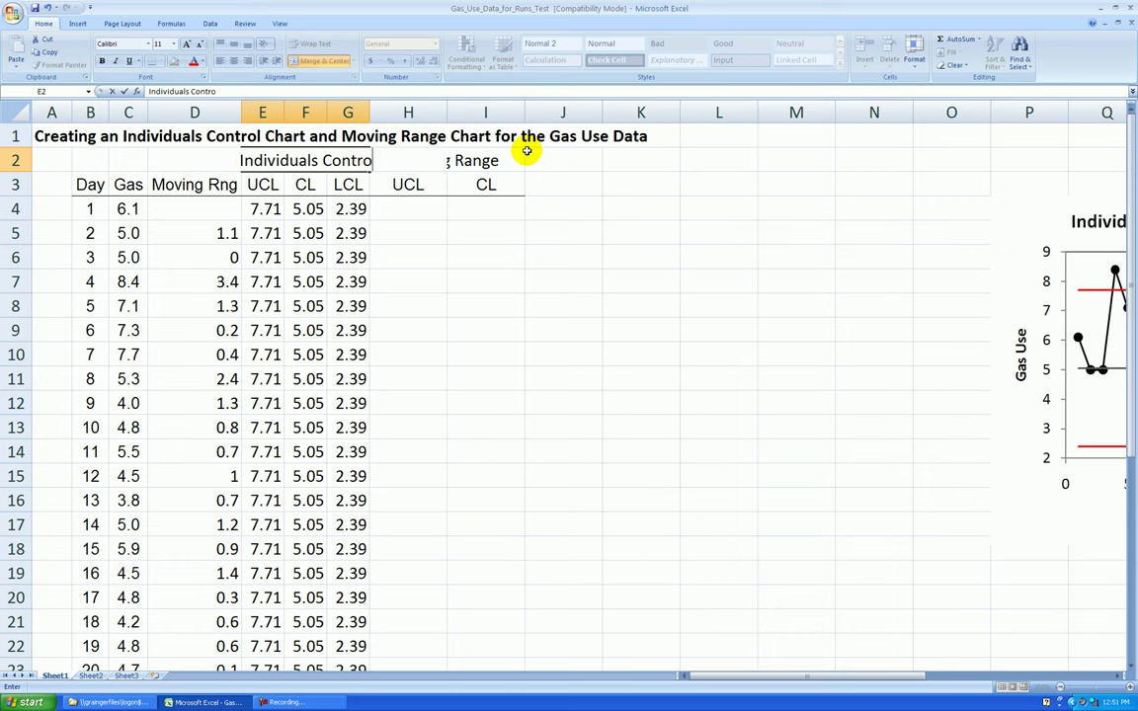
{"action": "key", "text": "BackSpace"}
{"action": "key", "text": "BackSpace"}
{"action": "key", "text": "BackSpace"}
{"action": "key", "text": "BackSpace"}
{"action": "key", "text": "BackSpace"}
{"action": "key", "text": "BackSpace"}
{"action": "key", "text": "BackSpace"}
{"action": "key", "text": "Return"}
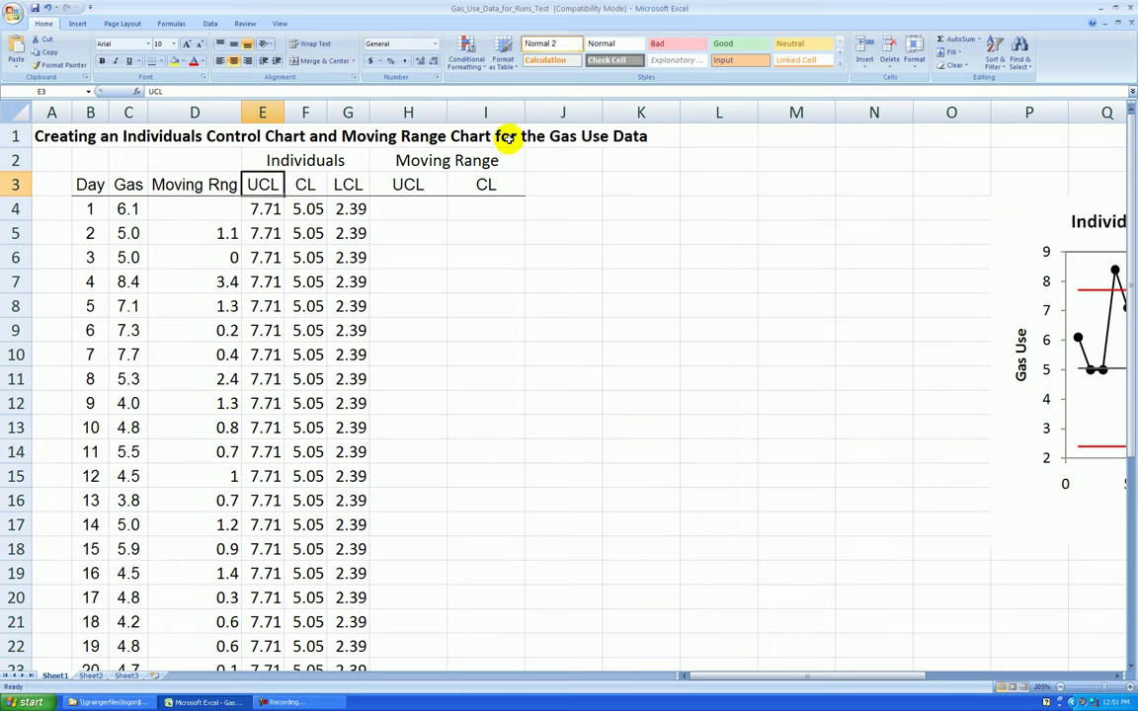
{"action": "left_click", "coordinate": [555, 283]}
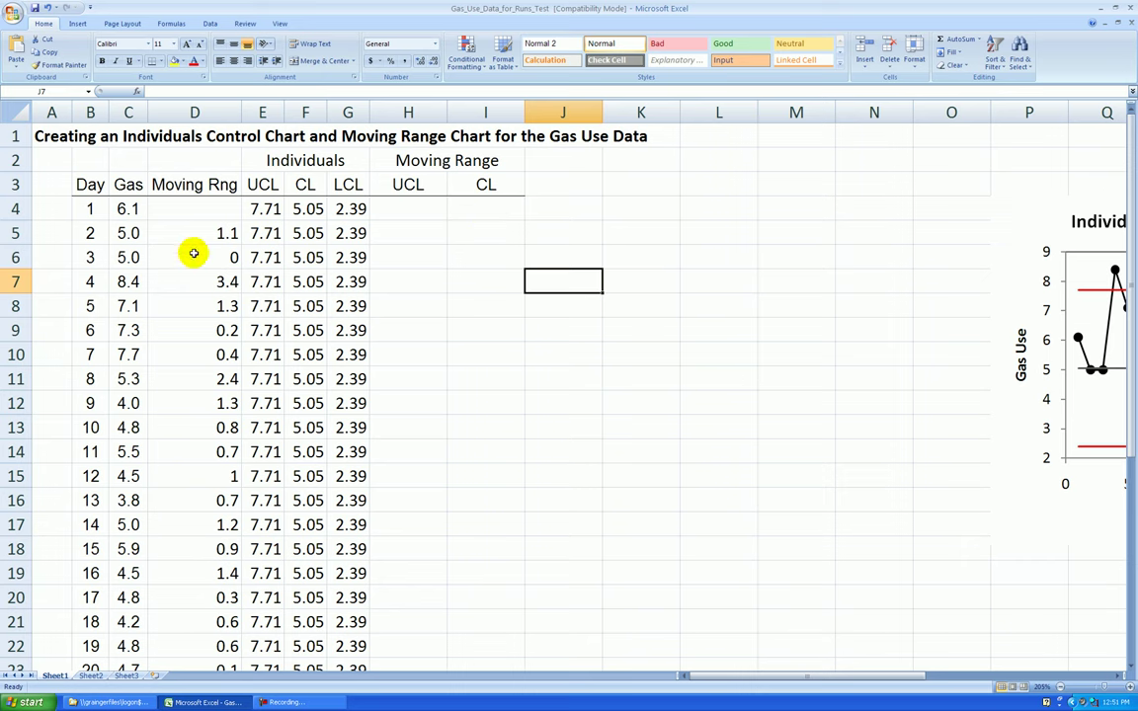
Step: Enter the centre-line value 1.00 in I4, shown with two decimals
{"action": "left_click", "coordinate": [505, 212]}
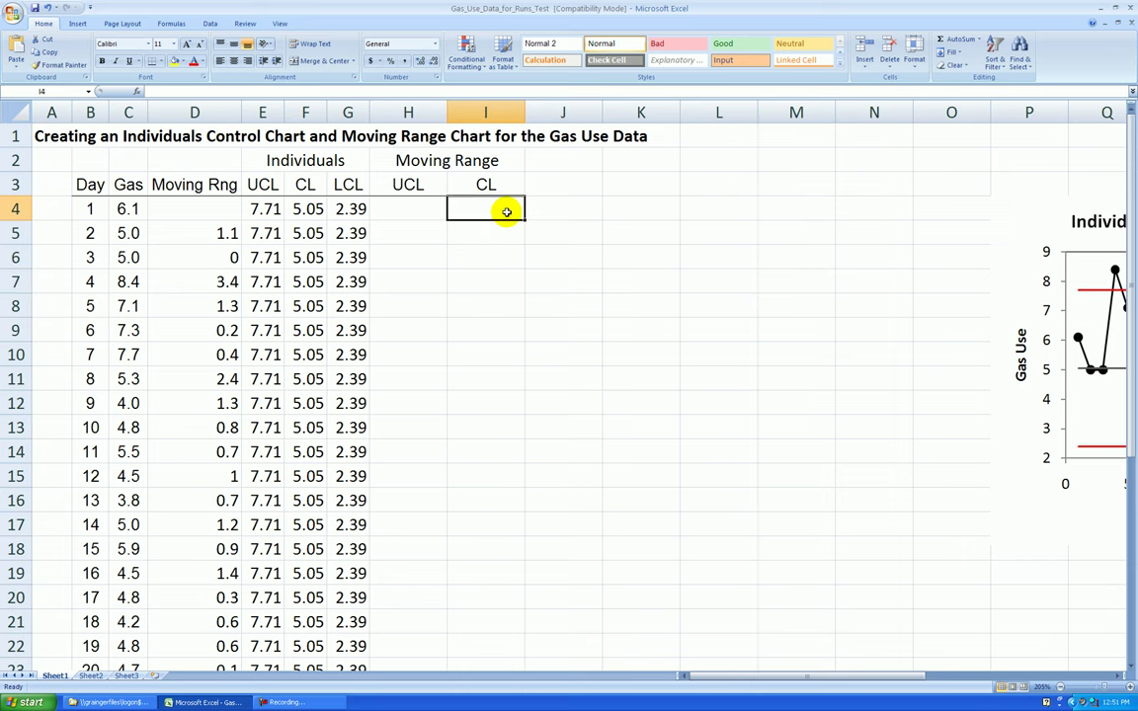
{"action": "type", "text": "1.00"}
{"action": "key", "text": "Return"}
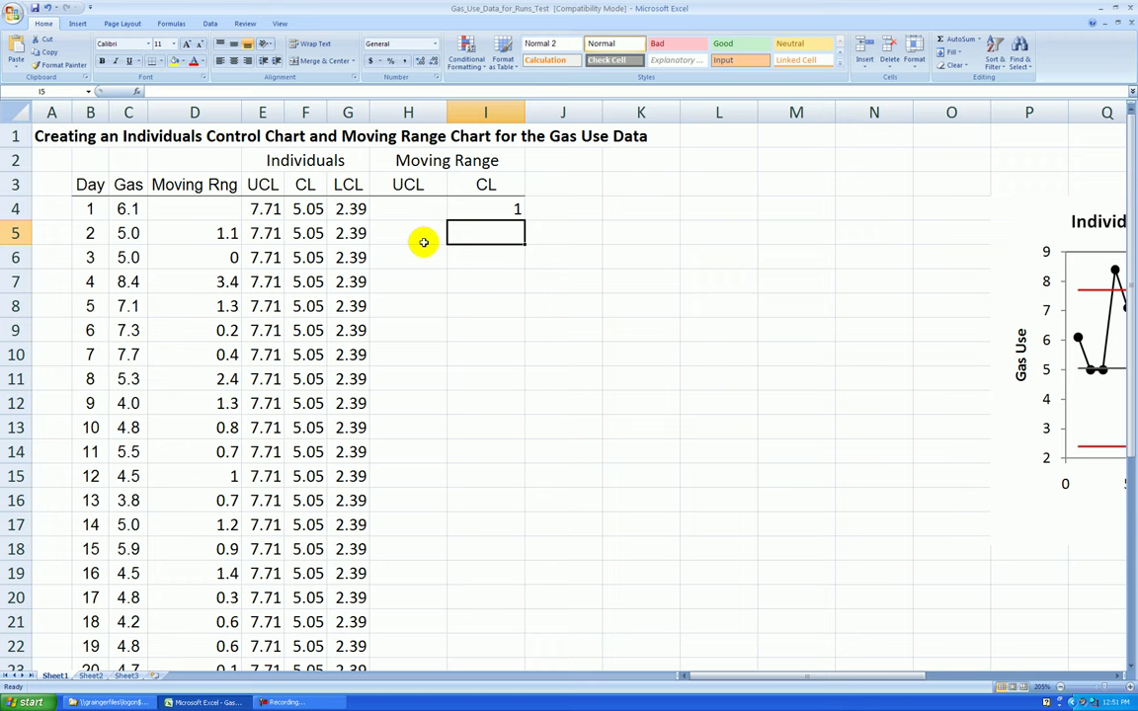
{"action": "scroll", "coordinate": [422, 241], "scroll_direction": "down", "scroll_amount": 11}
{"action": "scroll", "coordinate": [227, 281], "scroll_direction": "up", "scroll_amount": 3}
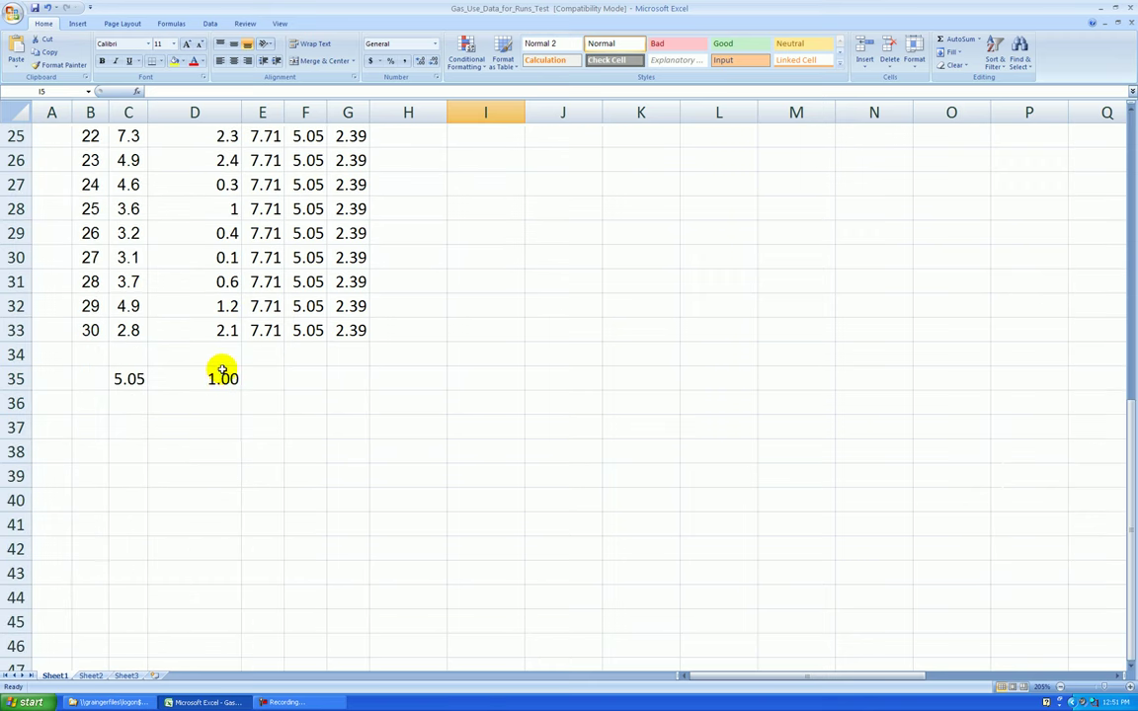
{"action": "scroll", "coordinate": [222, 375], "scroll_direction": "up", "scroll_amount": 8}
{"action": "left_click", "coordinate": [509, 209]}
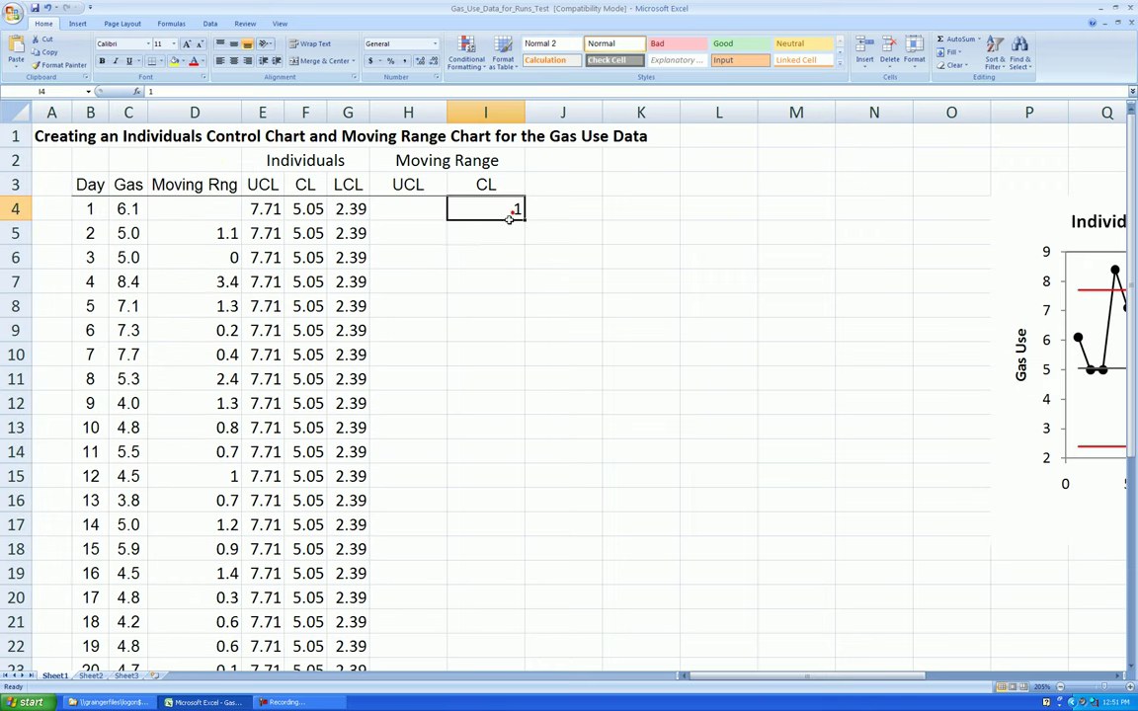
{"action": "left_click", "coordinate": [422, 63]}
{"action": "left_click", "coordinate": [421, 62]}
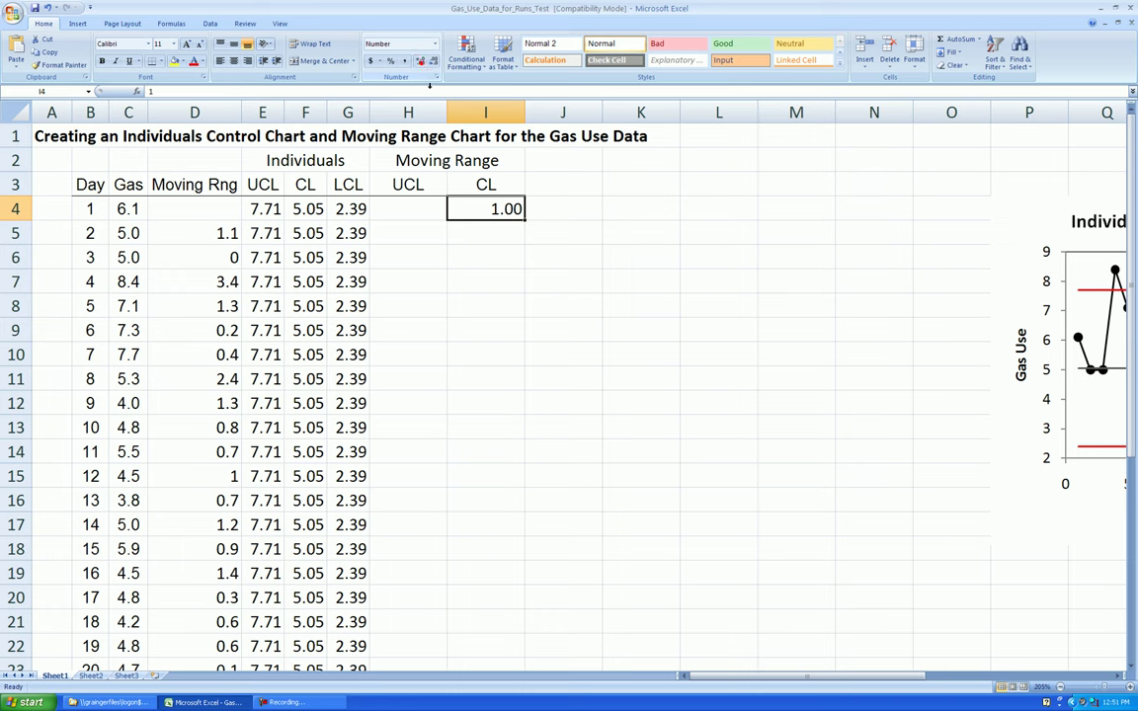
Step: Enter 3.268 in H4 and fill H4:I4 down to row 33
{"action": "left_click", "coordinate": [410, 212]}
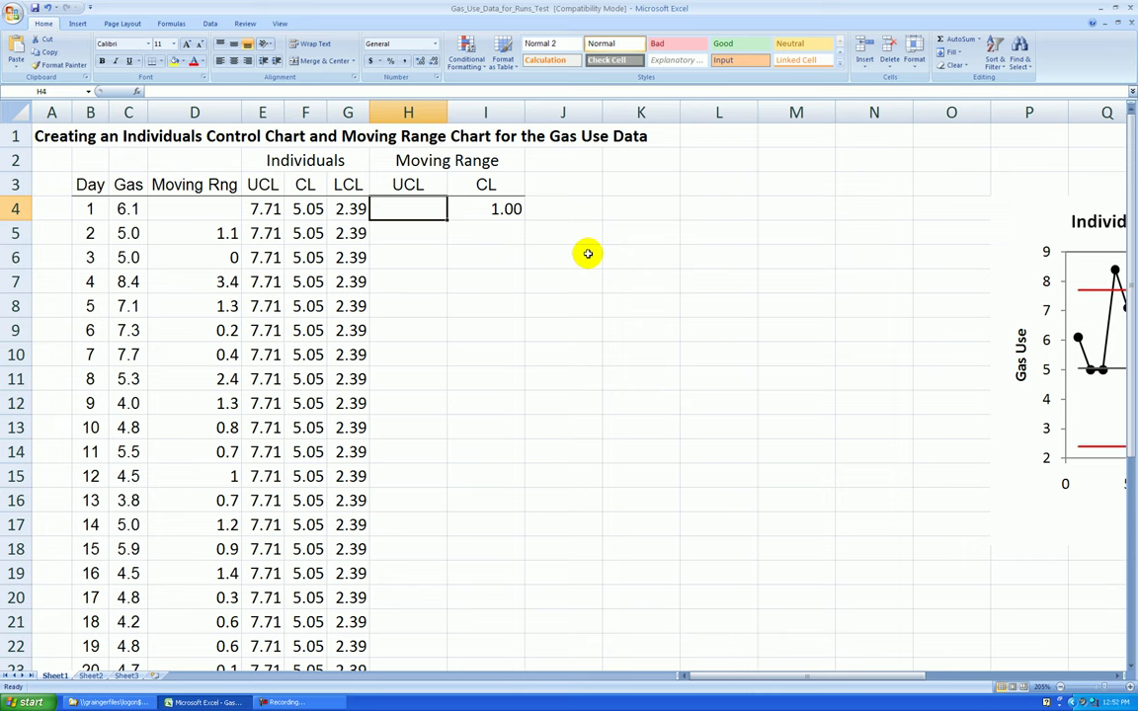
{"action": "type", "text": "3.2"}
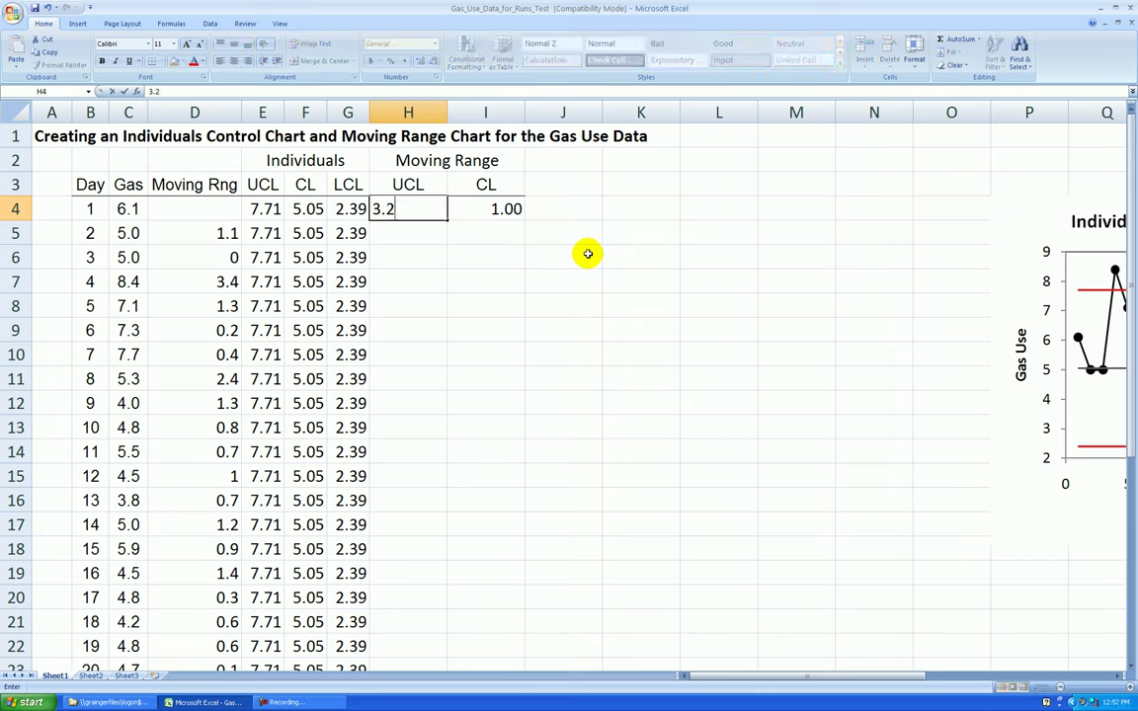
{"action": "type", "text": "68"}
{"action": "key", "text": "Return"}
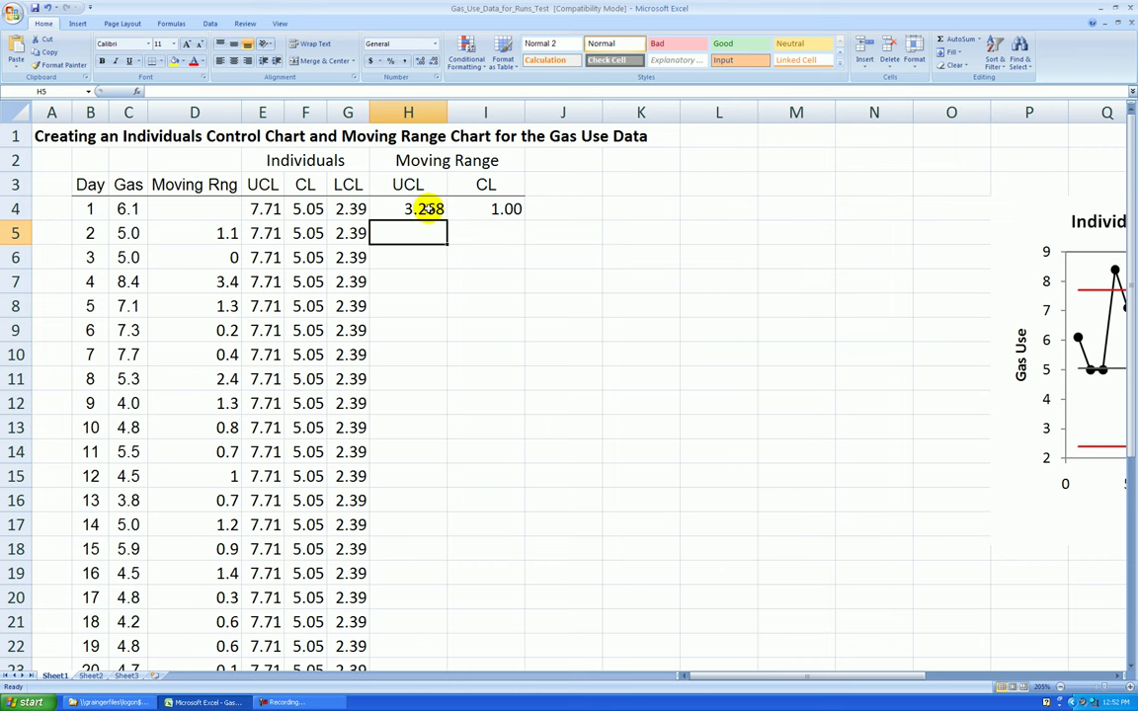
{"action": "left_click_drag", "start_coordinate": [419, 208], "coordinate": [494, 208]}
{"action": "double_click", "coordinate": [525, 218]}
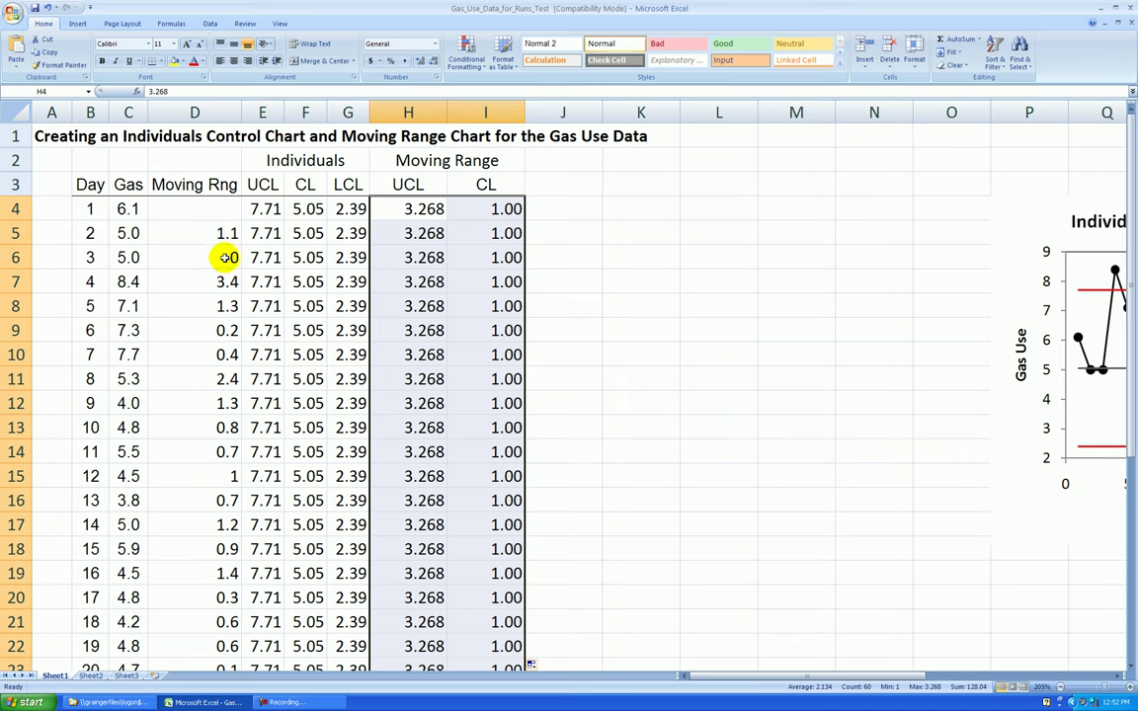
Step: Select the Day (B4:B33), Moving Rng (D4:D33) and UCL/CL (H4:I33) ranges together
{"action": "left_click", "coordinate": [649, 278]}
{"action": "left_click_drag", "start_coordinate": [90, 209], "coordinate": [90, 646]}
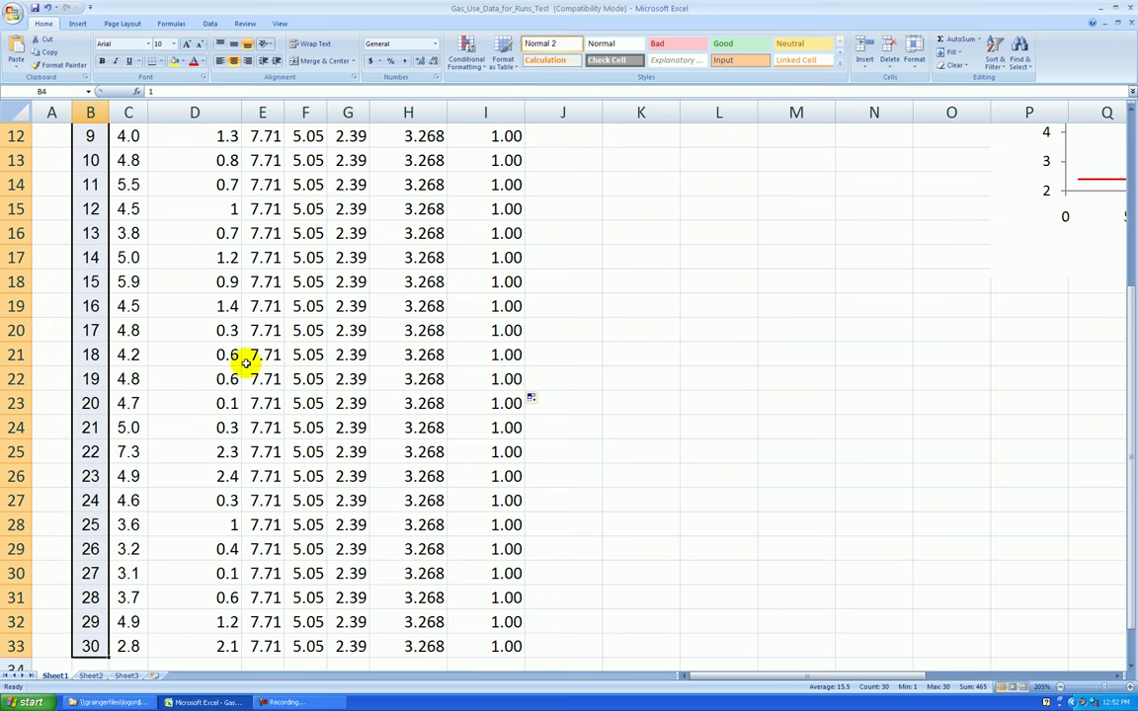
{"action": "scroll", "coordinate": [260, 486], "scroll_direction": "down", "scroll_amount": 4}
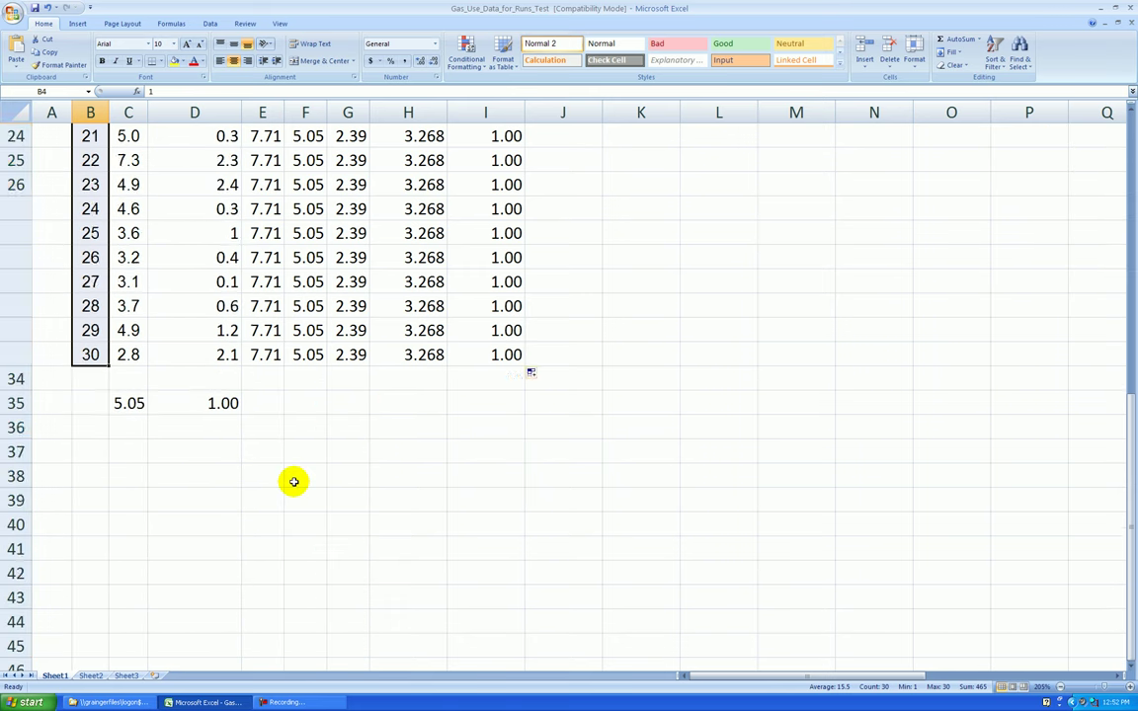
{"action": "scroll", "coordinate": [293, 481], "scroll_direction": "down", "scroll_amount": 1}
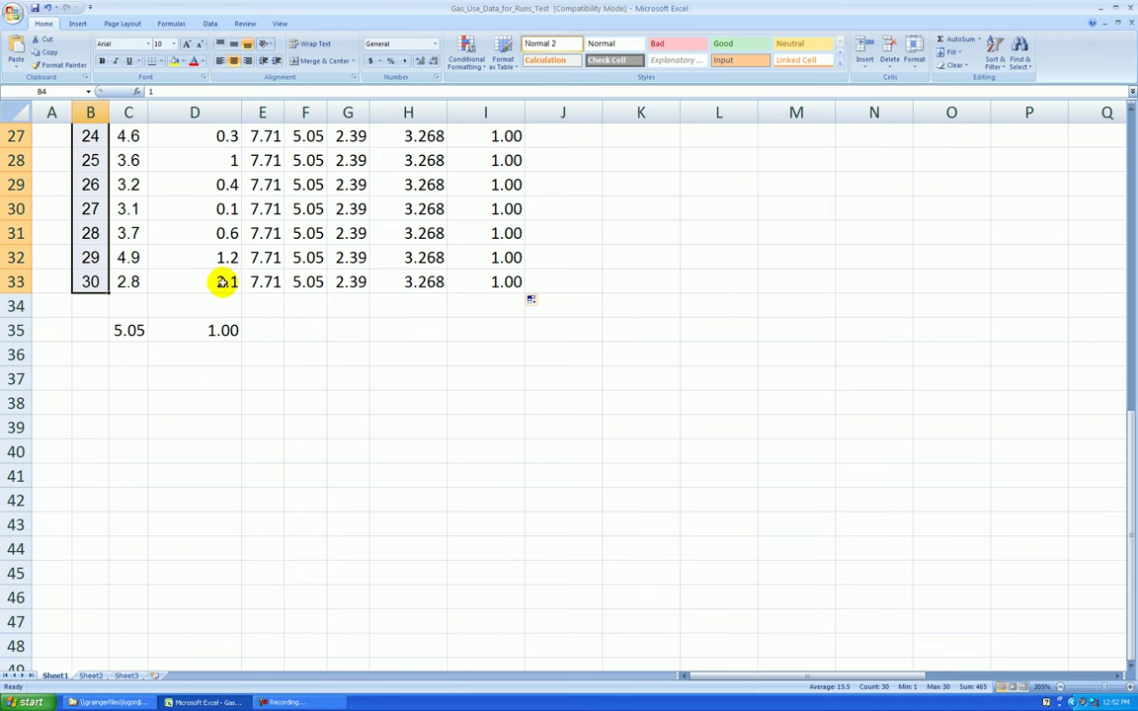
{"action": "left_click_drag", "start_coordinate": [224, 282], "coordinate": [223, 209]}
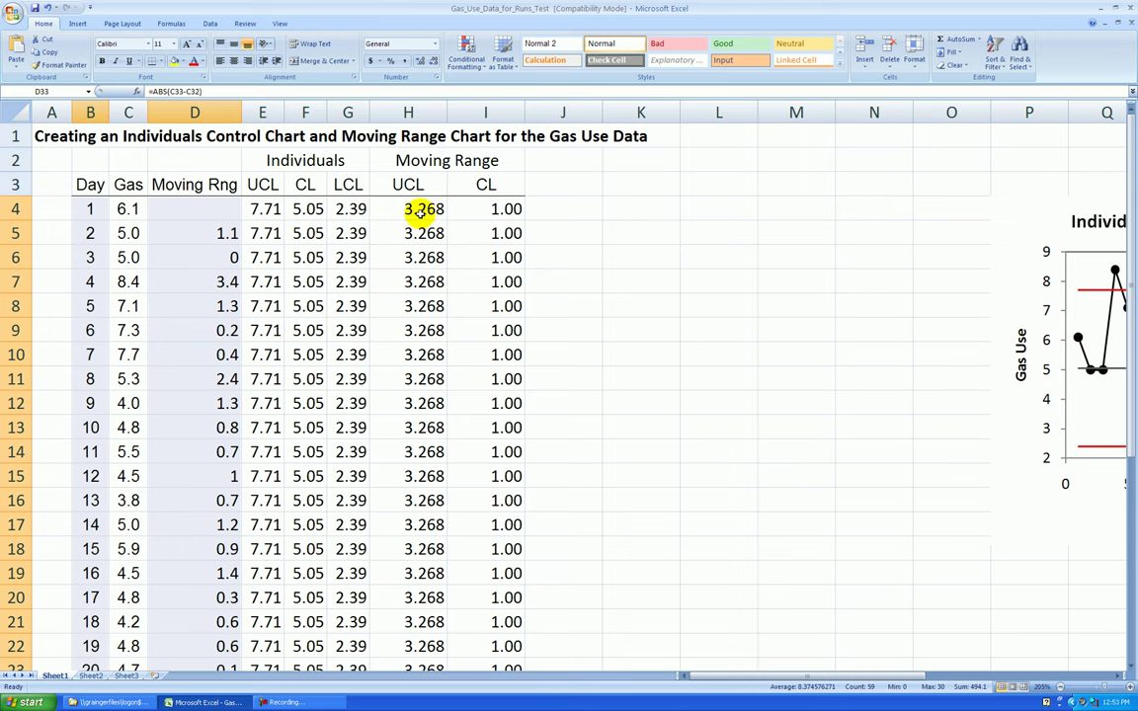
{"action": "left_click_drag", "start_coordinate": [410, 208], "coordinate": [510, 621]}
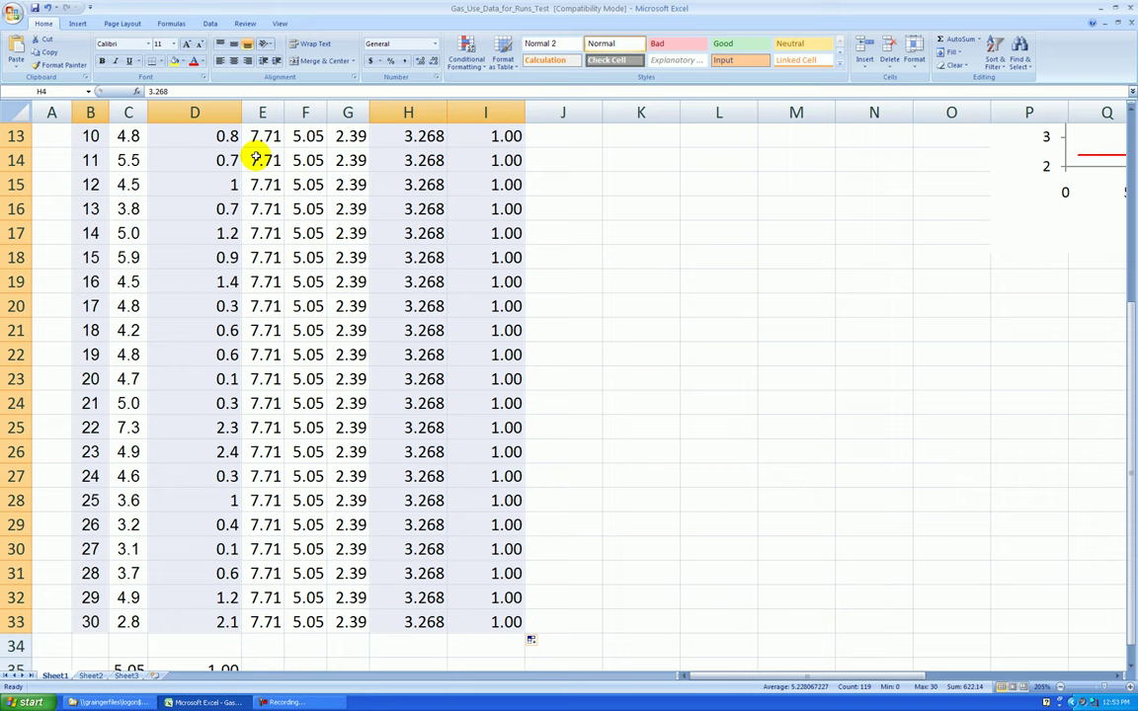
{"action": "scroll", "coordinate": [251, 155], "scroll_direction": "down", "scroll_amount": 5}
{"action": "scroll", "coordinate": [250, 141], "scroll_direction": "up", "scroll_amount": 2}
{"action": "scroll", "coordinate": [251, 141], "scroll_direction": "up", "scroll_amount": 1}
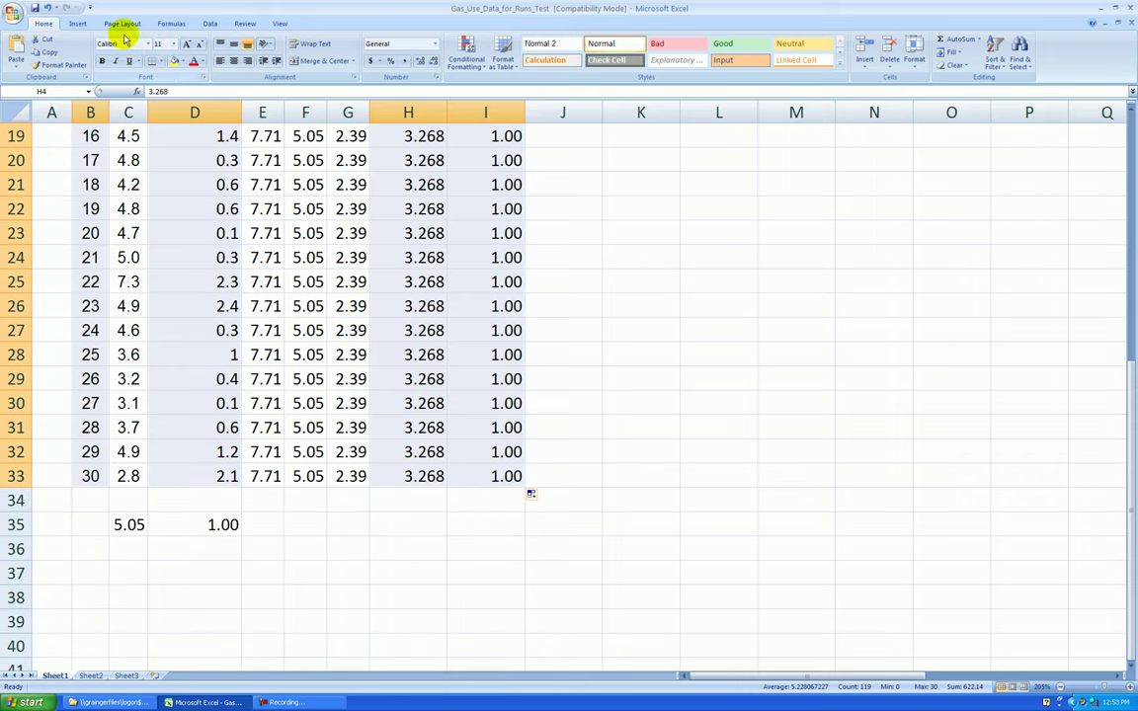
Step: Insert a Scatter with Straight Lines and Markers chart from the selected moving range data
{"action": "left_click", "coordinate": [77, 23]}
{"action": "left_click", "coordinate": [318, 58]}
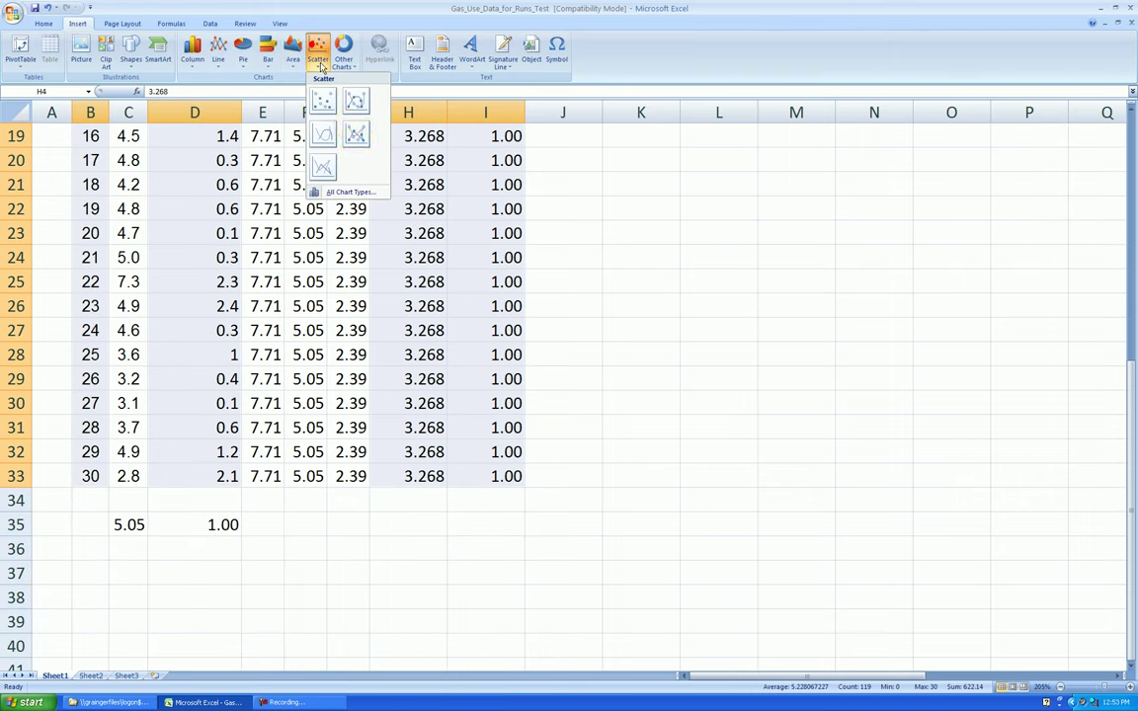
{"action": "left_click", "coordinate": [354, 132]}
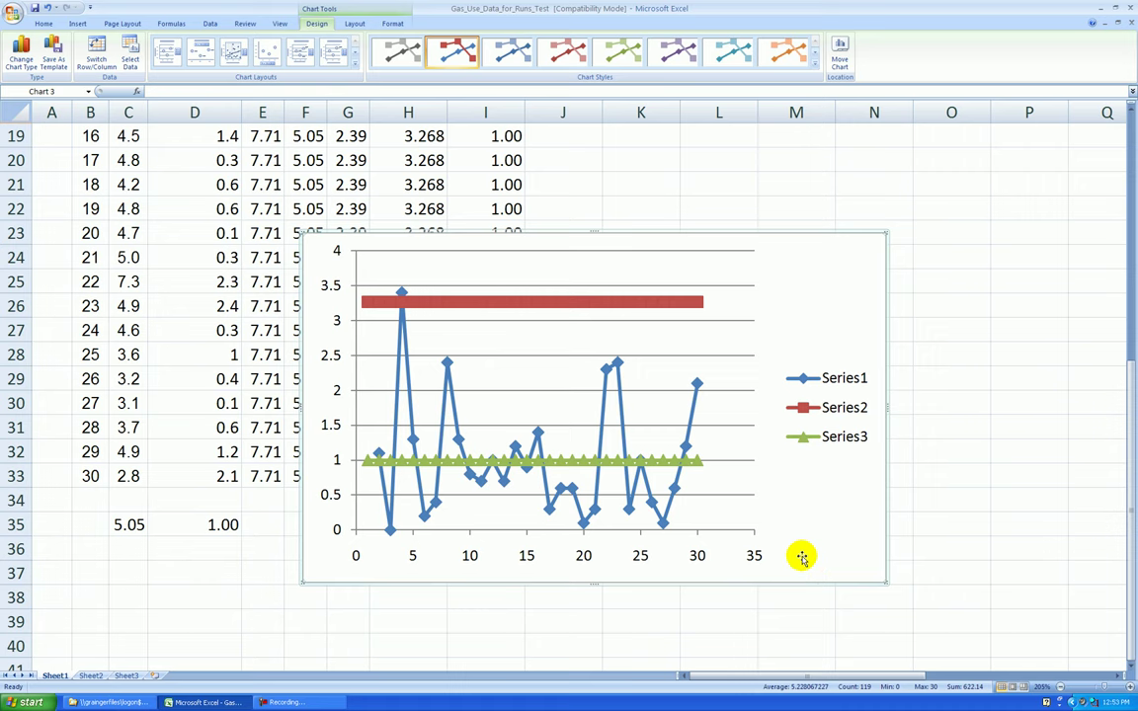
{"action": "key", "text": "Delete"}
{"action": "scroll", "coordinate": [784, 480], "scroll_direction": "up", "scroll_amount": 6}
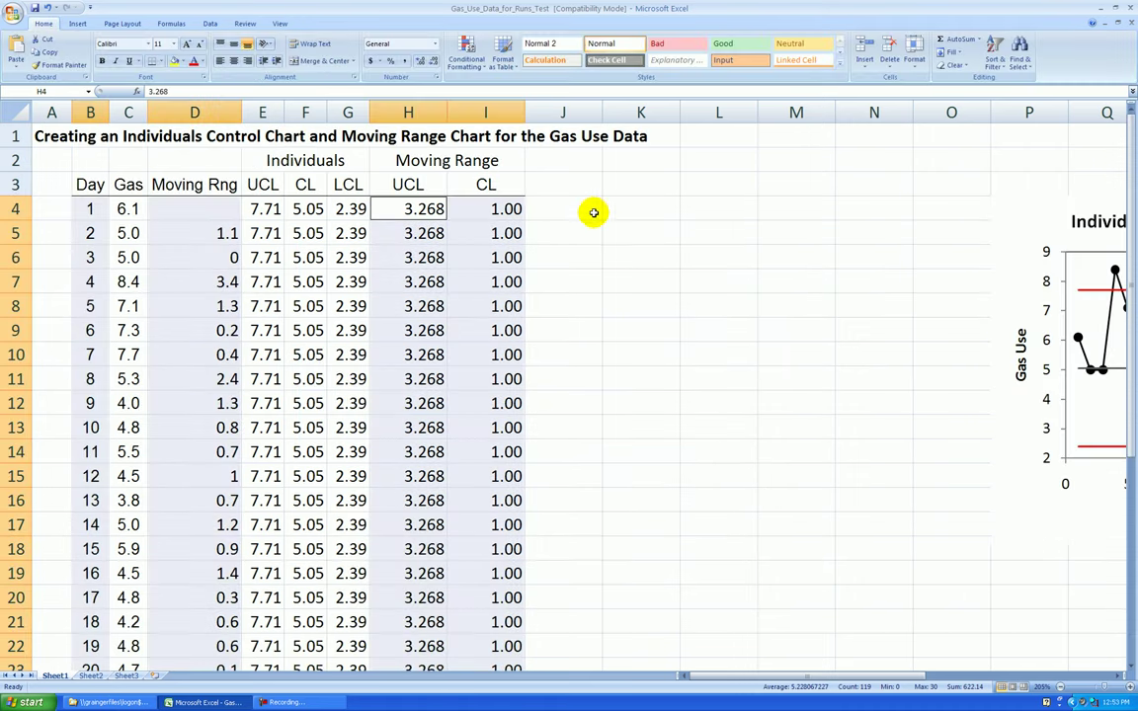
{"action": "key", "text": "ctrl+z"}
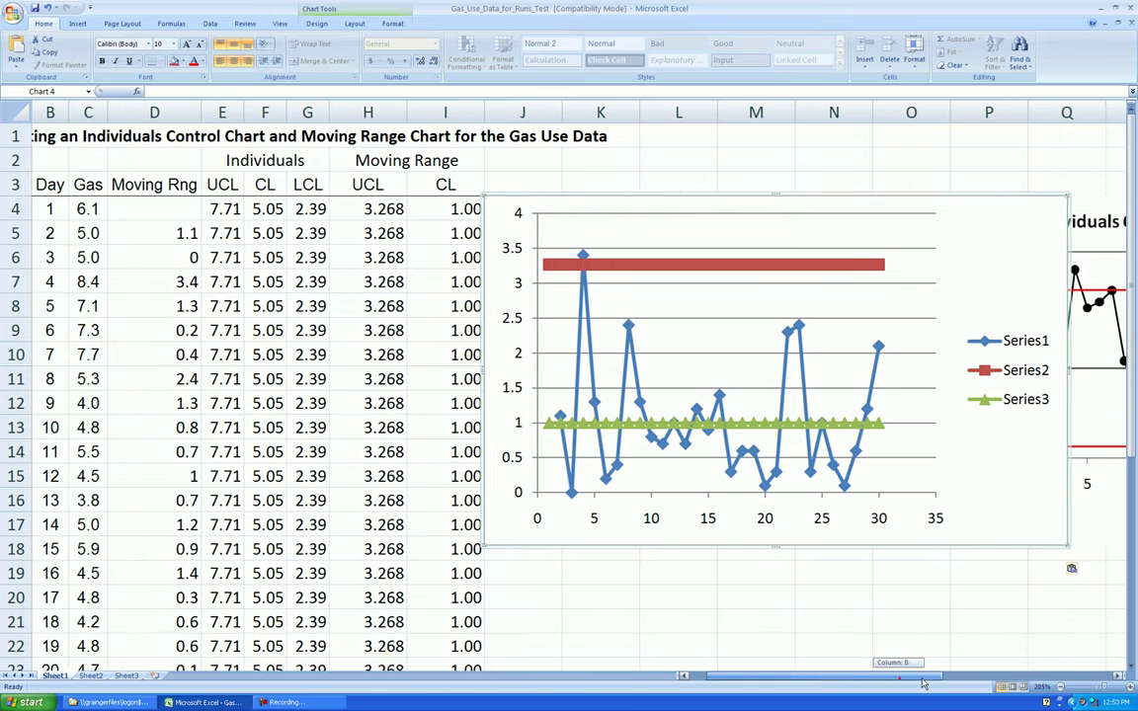
Step: Fix the moving range chart's horizontal axis from 0 to 30 with major unit 5
{"action": "left_click_drag", "start_coordinate": [914, 677], "coordinate": [958, 677]}
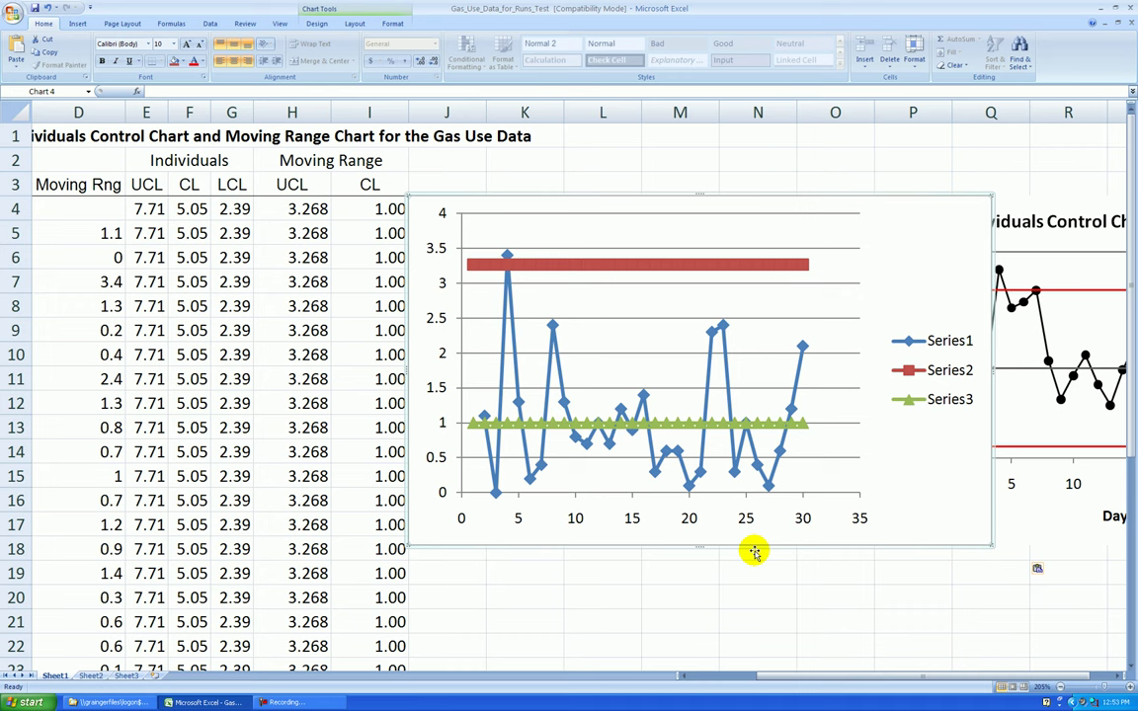
{"action": "left_click", "coordinate": [689, 318]}
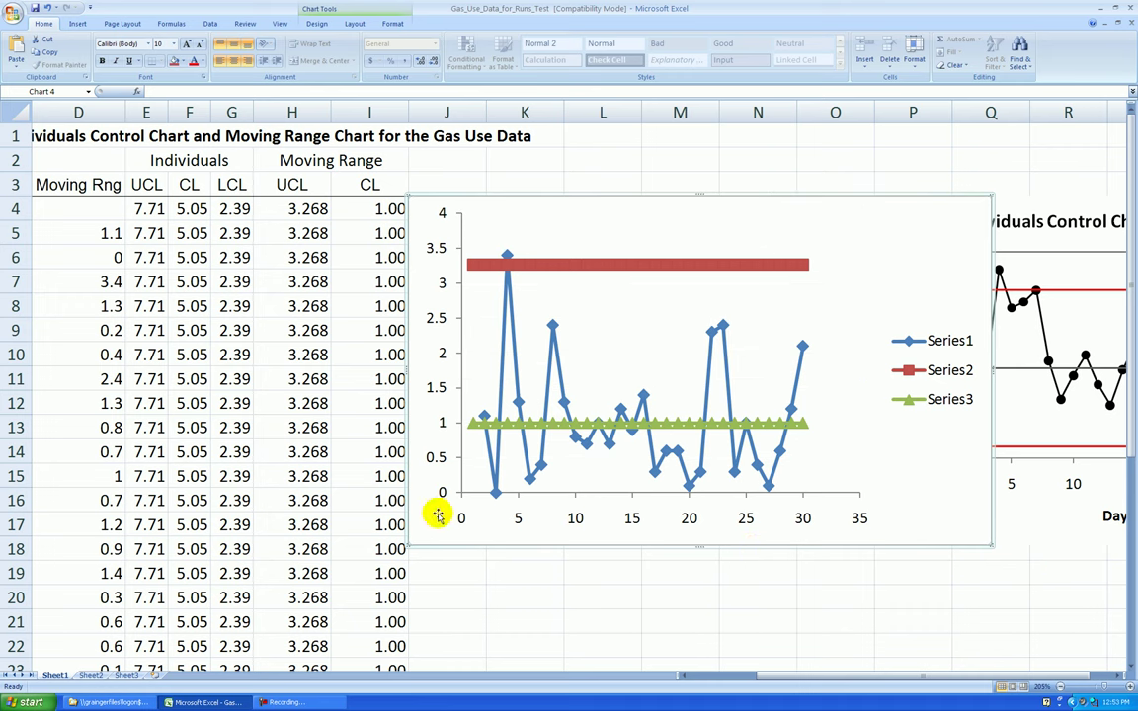
{"action": "scroll", "coordinate": [746, 520], "scroll_direction": "down", "scroll_amount": 1}
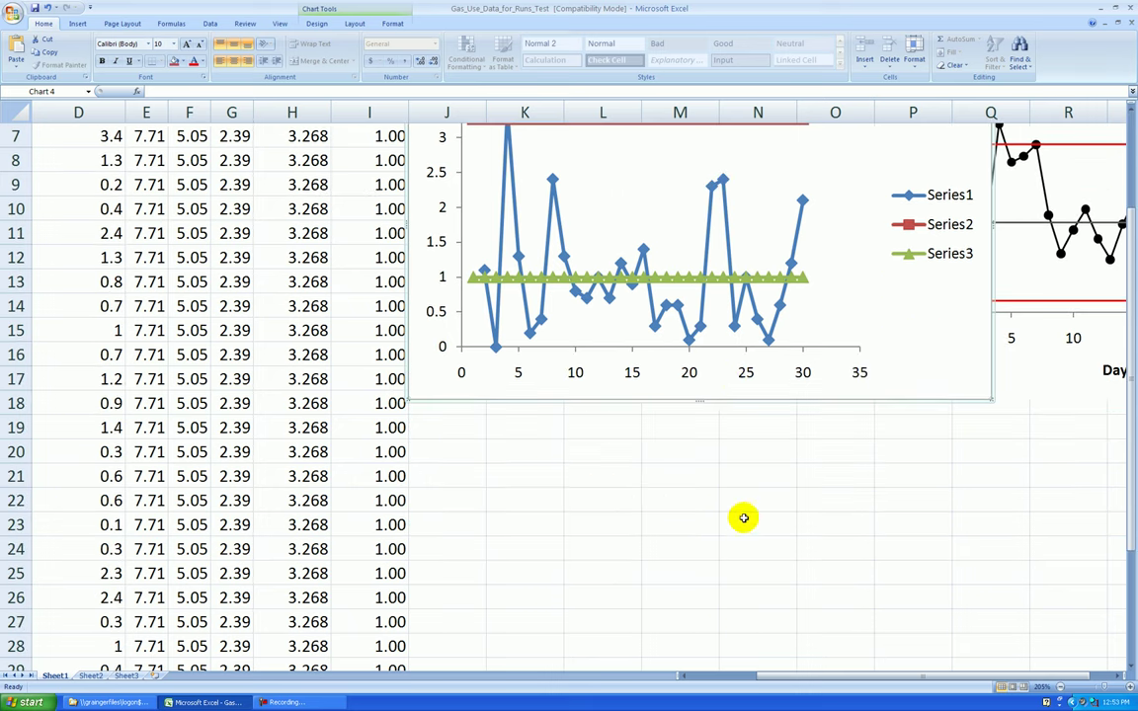
{"action": "right_click", "coordinate": [753, 375]}
{"action": "left_click", "coordinate": [797, 492]}
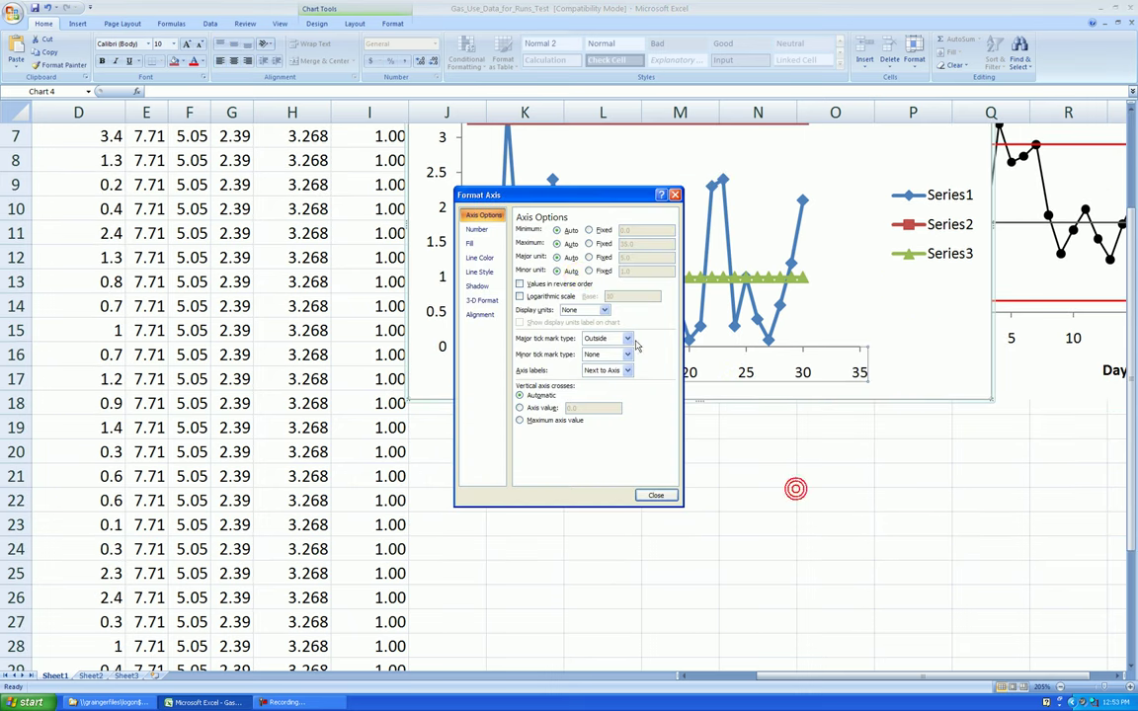
{"action": "left_click", "coordinate": [591, 257]}
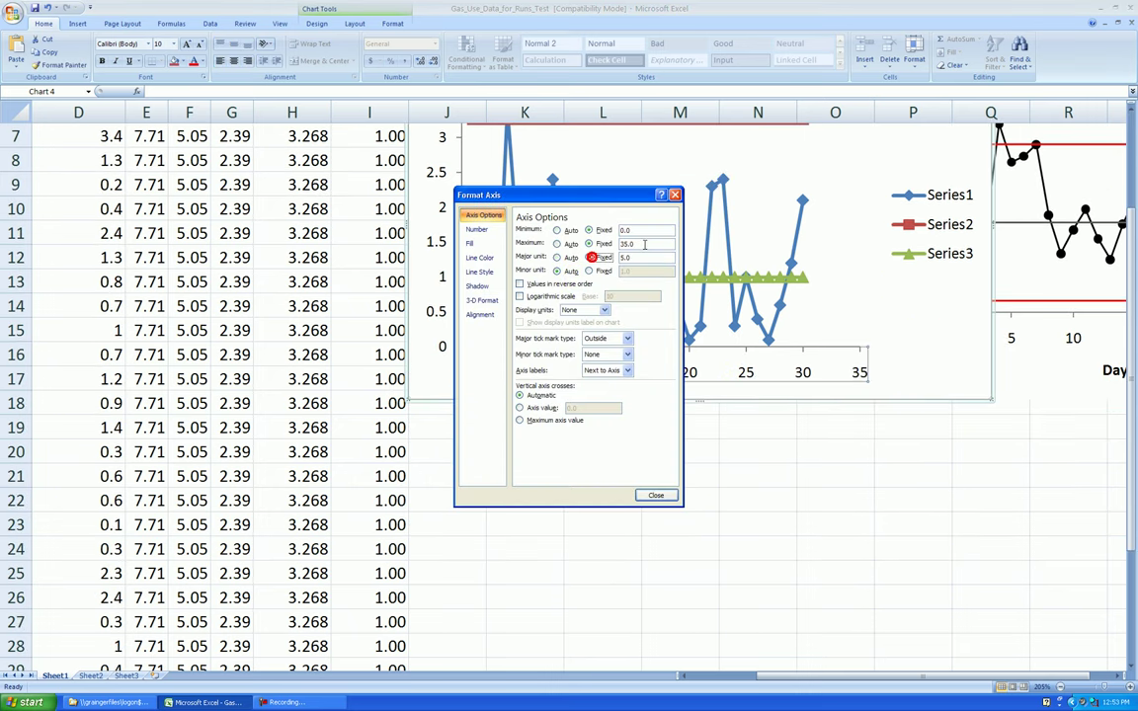
{"action": "left_click", "coordinate": [656, 495]}
{"action": "left_click", "coordinate": [757, 525]}
{"action": "scroll", "coordinate": [757, 524], "scroll_direction": "up", "scroll_amount": 2}
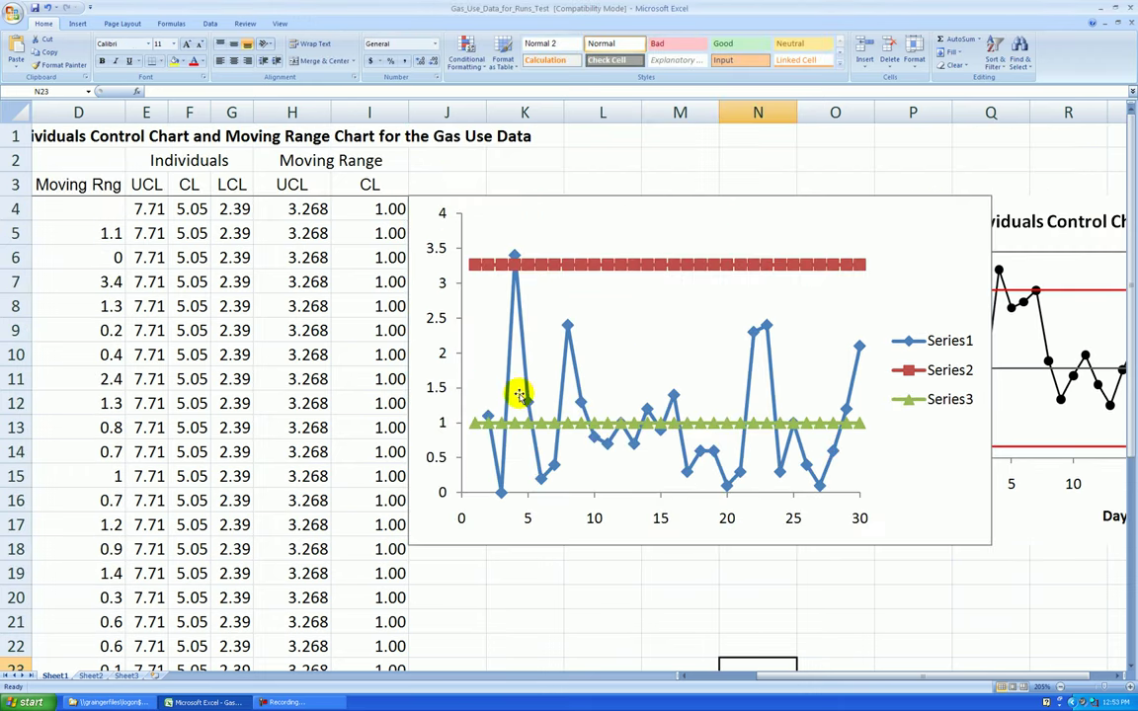
Step: Fix the vertical axis at 0 to 3.5 in 0.5 steps with one-decimal number labels
{"action": "right_click", "coordinate": [436, 317]}
{"action": "left_click", "coordinate": [491, 427]}
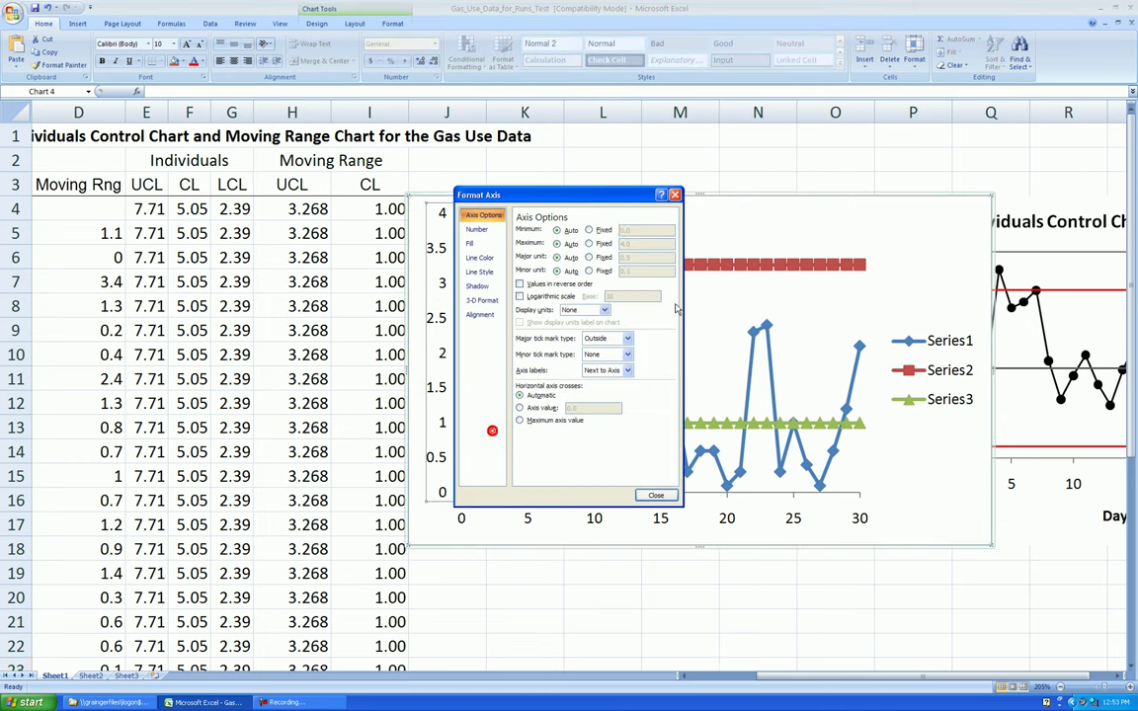
{"action": "left_click", "coordinate": [589, 230]}
{"action": "left_click", "coordinate": [590, 243]}
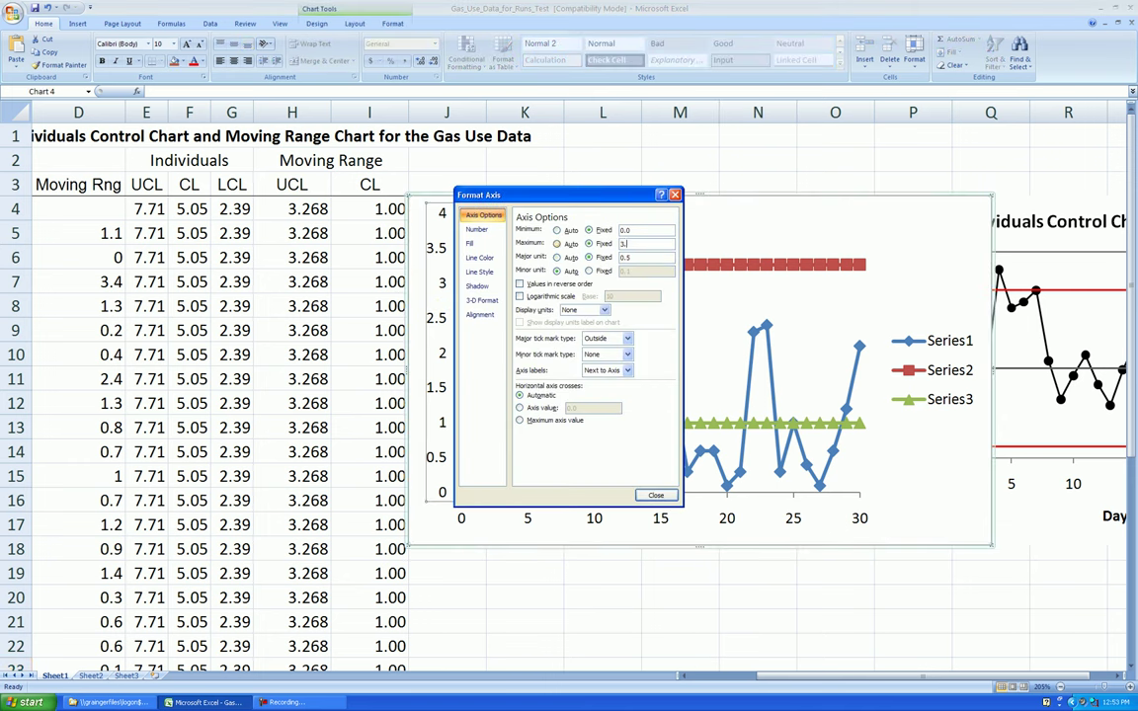
{"action": "left_click", "coordinate": [476, 229]}
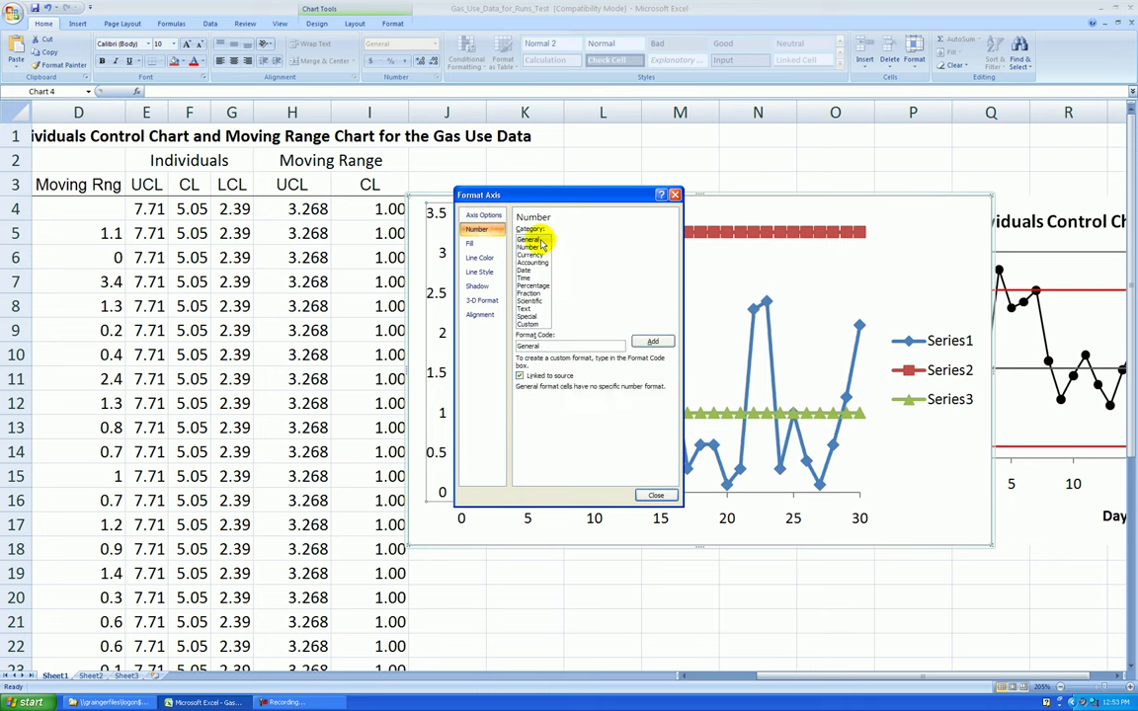
{"action": "left_click", "coordinate": [530, 247]}
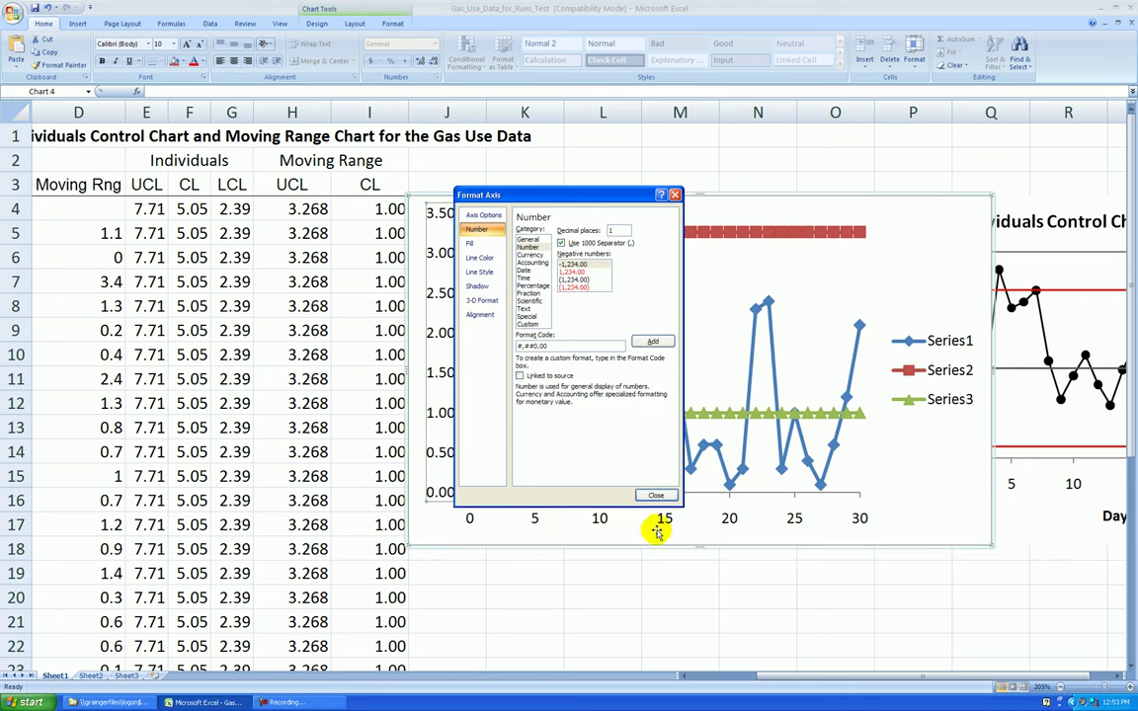
{"action": "left_click", "coordinate": [655, 494]}
{"action": "left_click", "coordinate": [649, 571]}
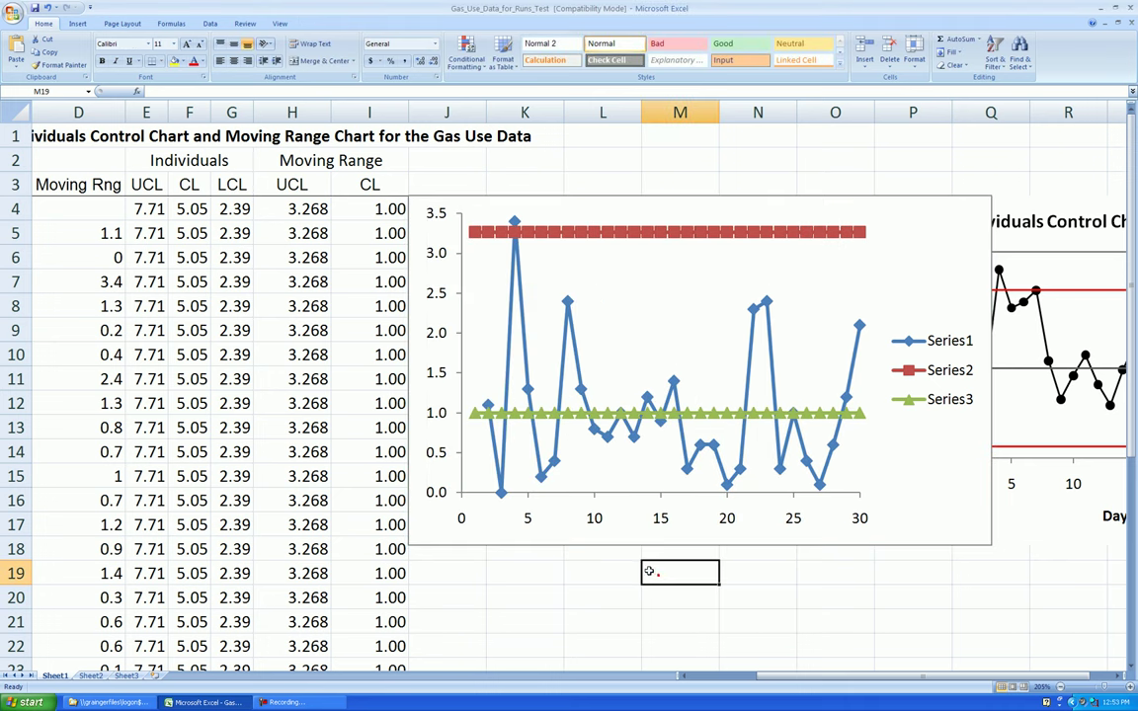
Step: Give the chart's plot area a solid-line coloured border
{"action": "right_click", "coordinate": [659, 487]}
{"action": "left_click", "coordinate": [724, 561]}
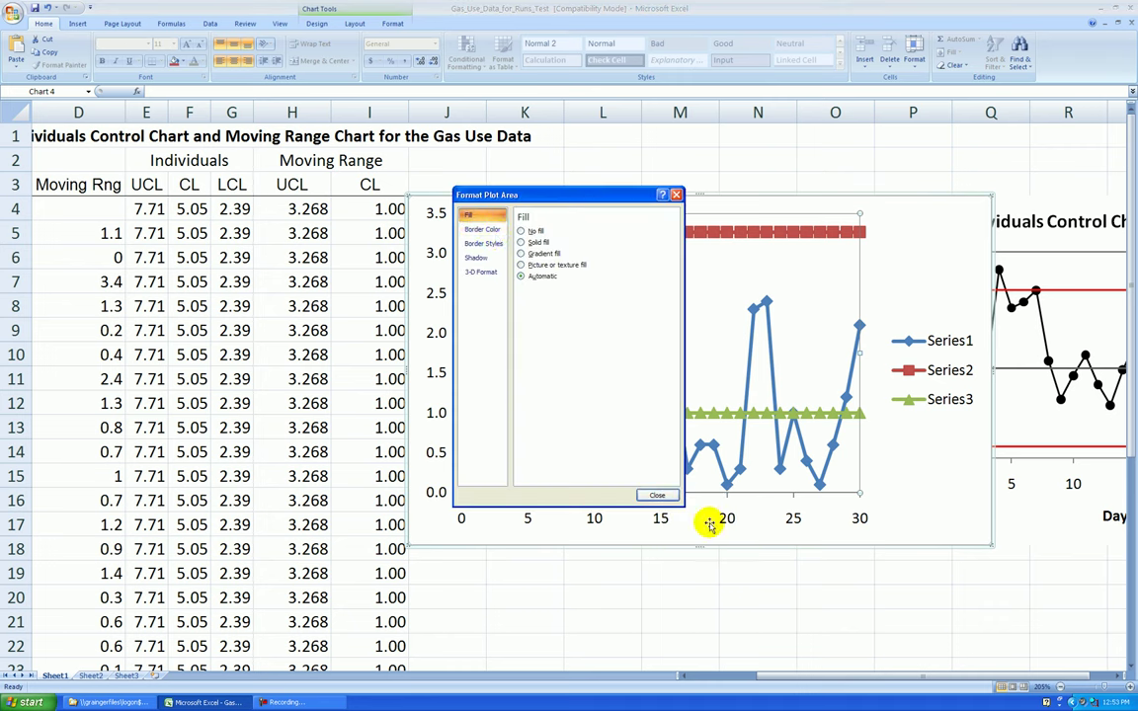
{"action": "left_click", "coordinate": [482, 229]}
{"action": "left_click", "coordinate": [521, 242]}
{"action": "left_click", "coordinate": [568, 280]}
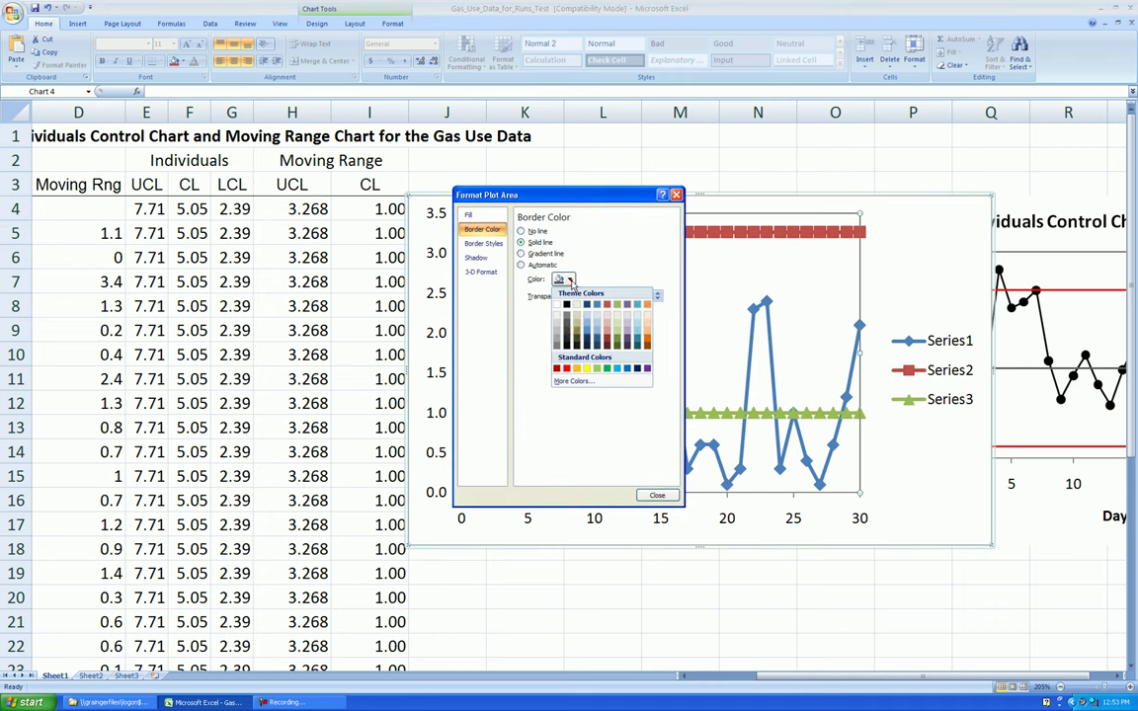
{"action": "left_click", "coordinate": [565, 334]}
{"action": "left_click", "coordinate": [655, 495]}
{"action": "left_click", "coordinate": [729, 618]}
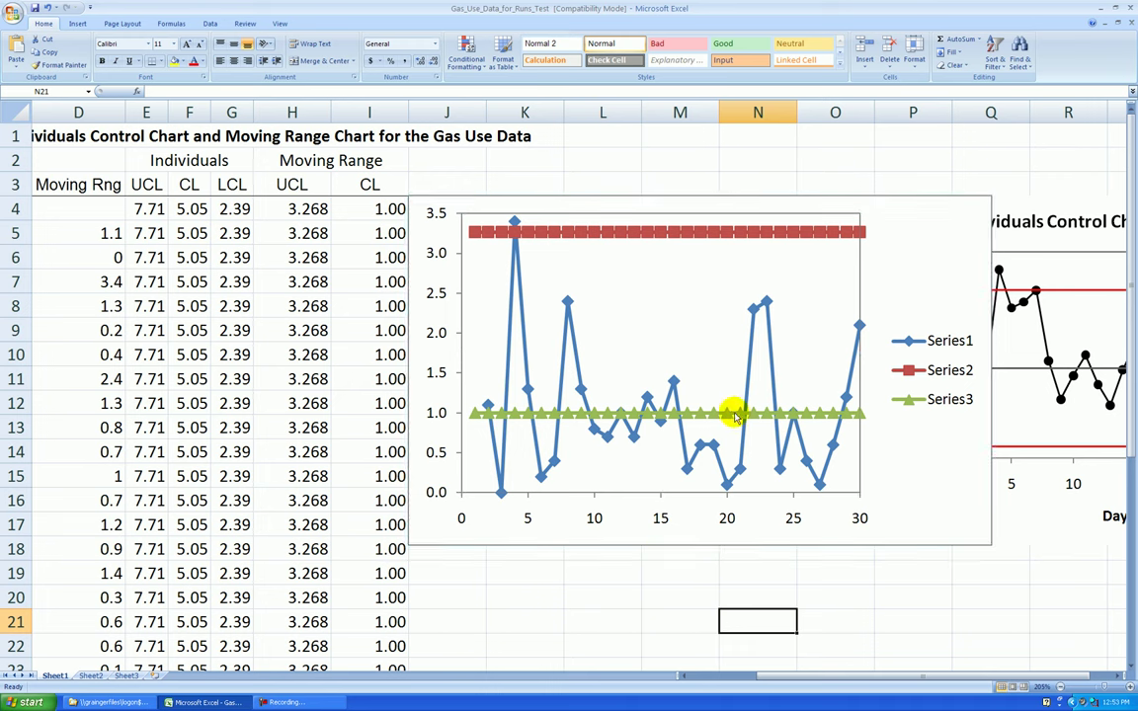
Step: Give the moving range series round, size 6 markers with solid fill and solid black outline
{"action": "right_click", "coordinate": [672, 381]}
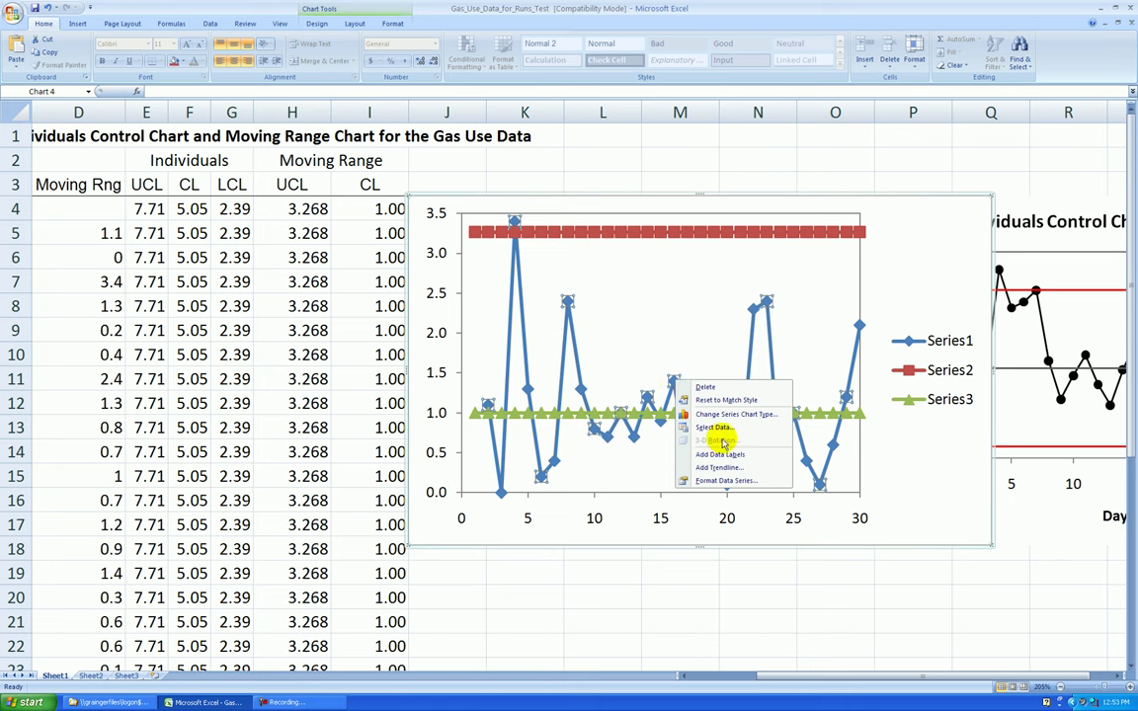
{"action": "left_click", "coordinate": [727, 480]}
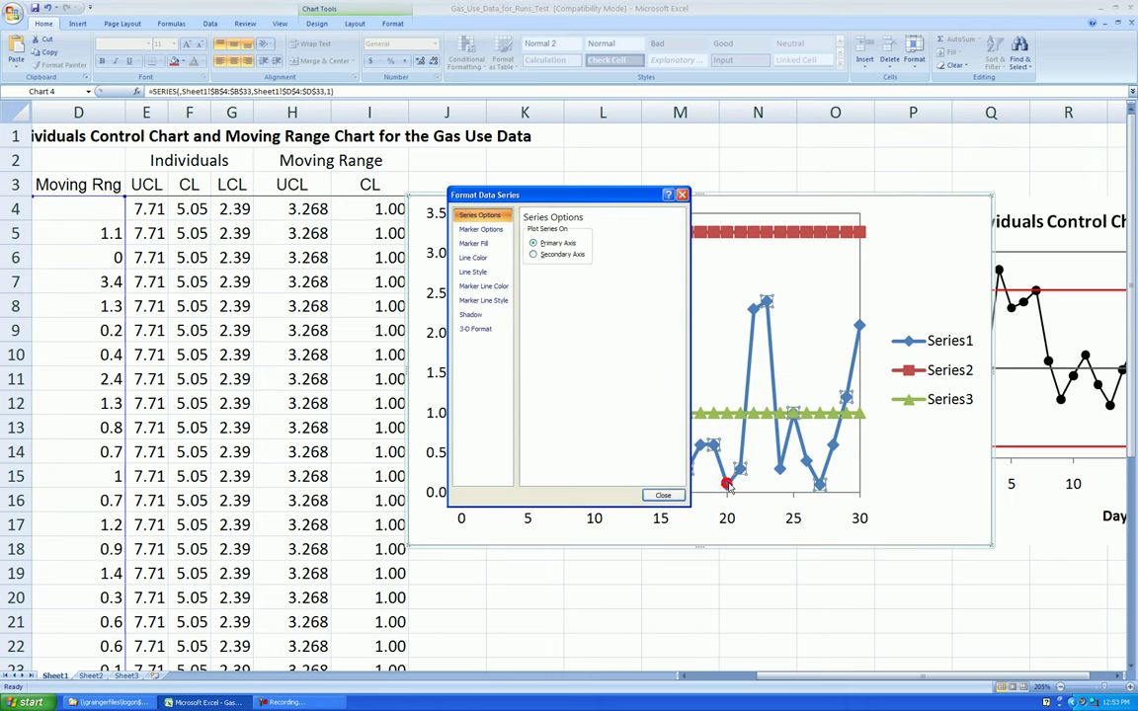
{"action": "left_click", "coordinate": [498, 229]}
{"action": "left_click", "coordinate": [534, 268]}
{"action": "left_click", "coordinate": [574, 282]}
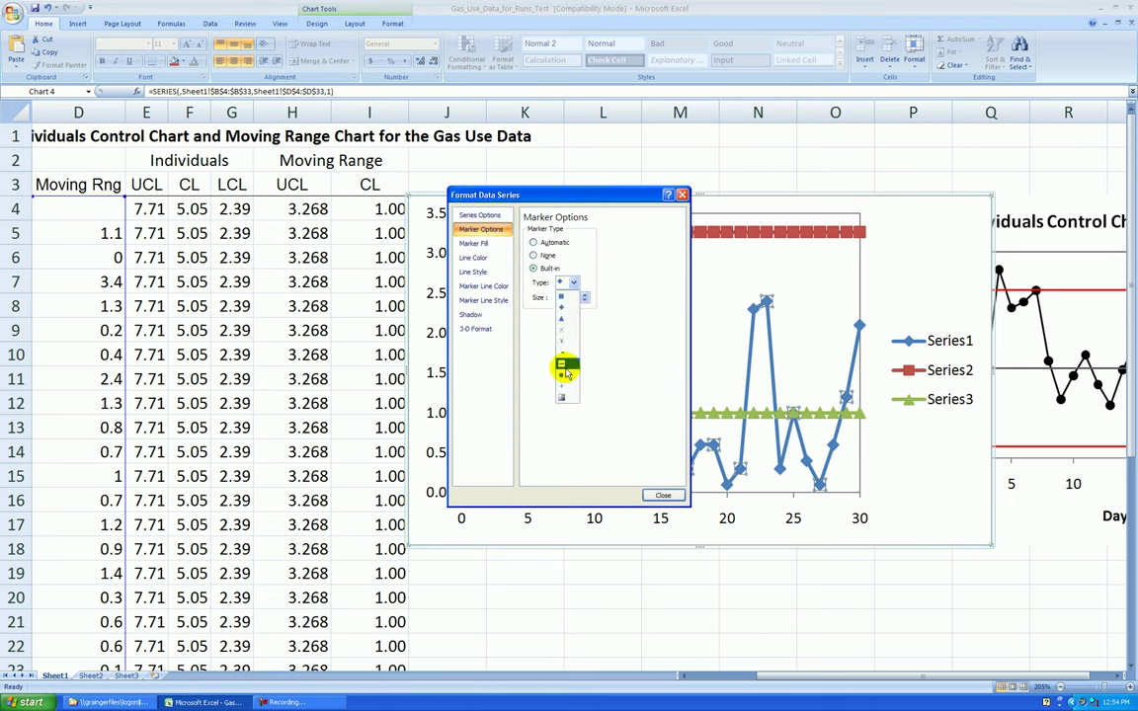
{"action": "left_click", "coordinate": [564, 358]}
{"action": "left_click", "coordinate": [583, 301]}
{"action": "left_click", "coordinate": [497, 245]}
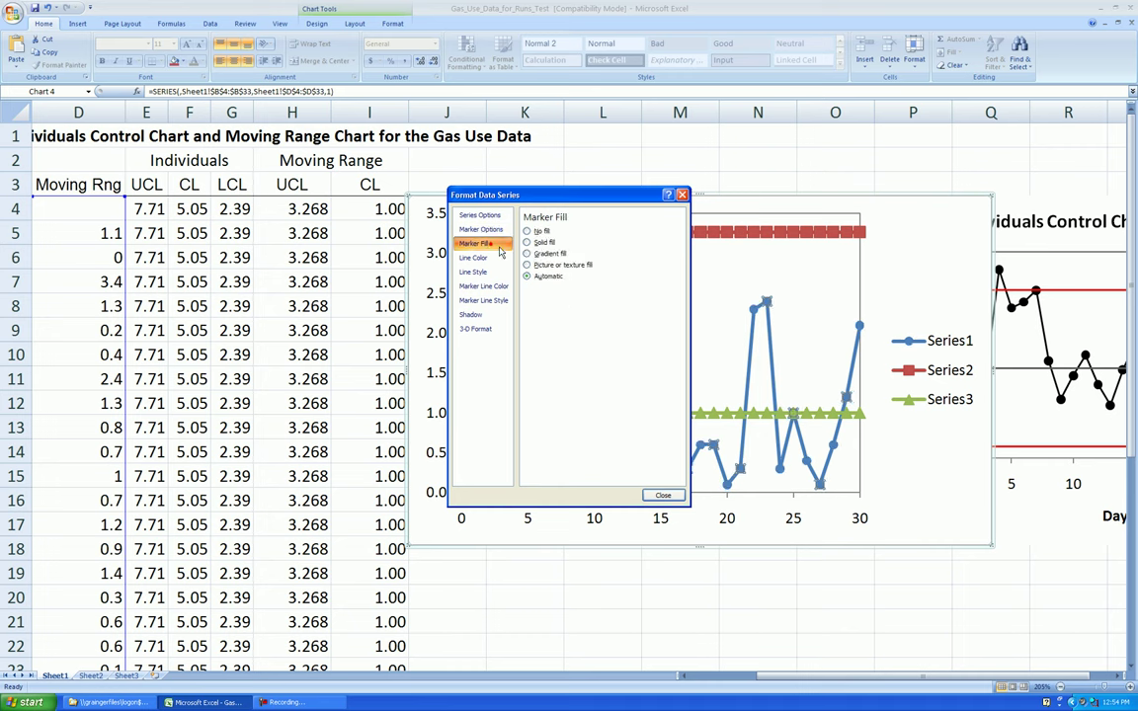
{"action": "left_click", "coordinate": [527, 242]}
{"action": "left_click", "coordinate": [493, 287]}
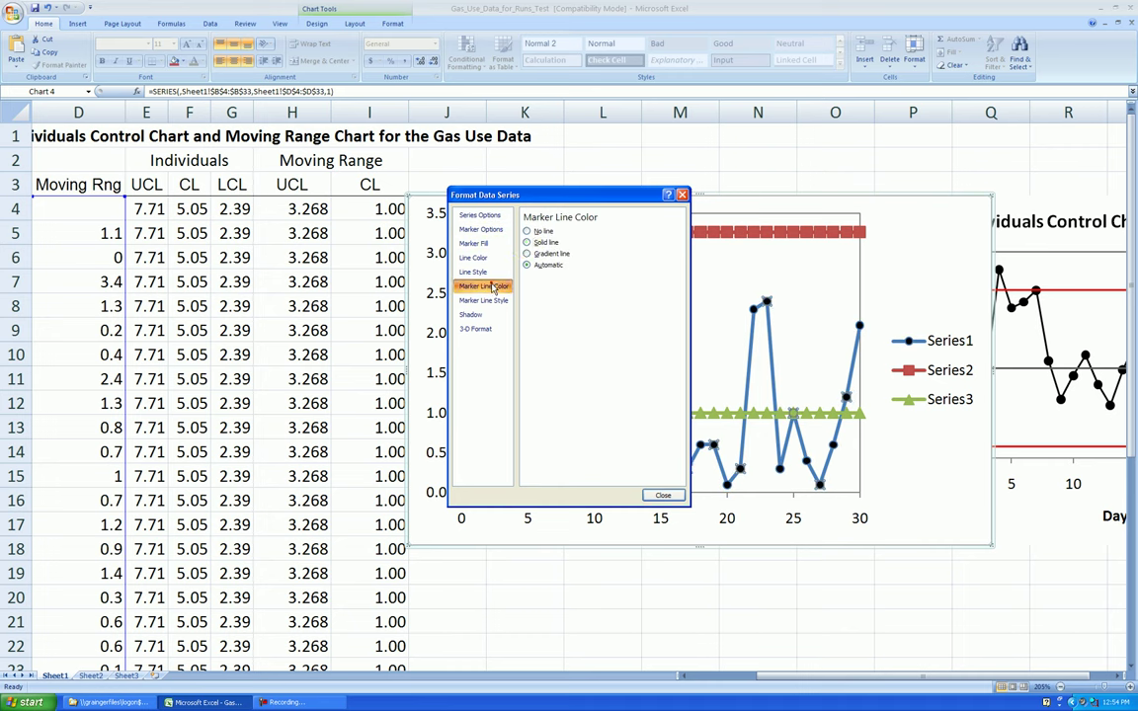
{"action": "left_click", "coordinate": [527, 242]}
{"action": "left_click", "coordinate": [571, 279]}
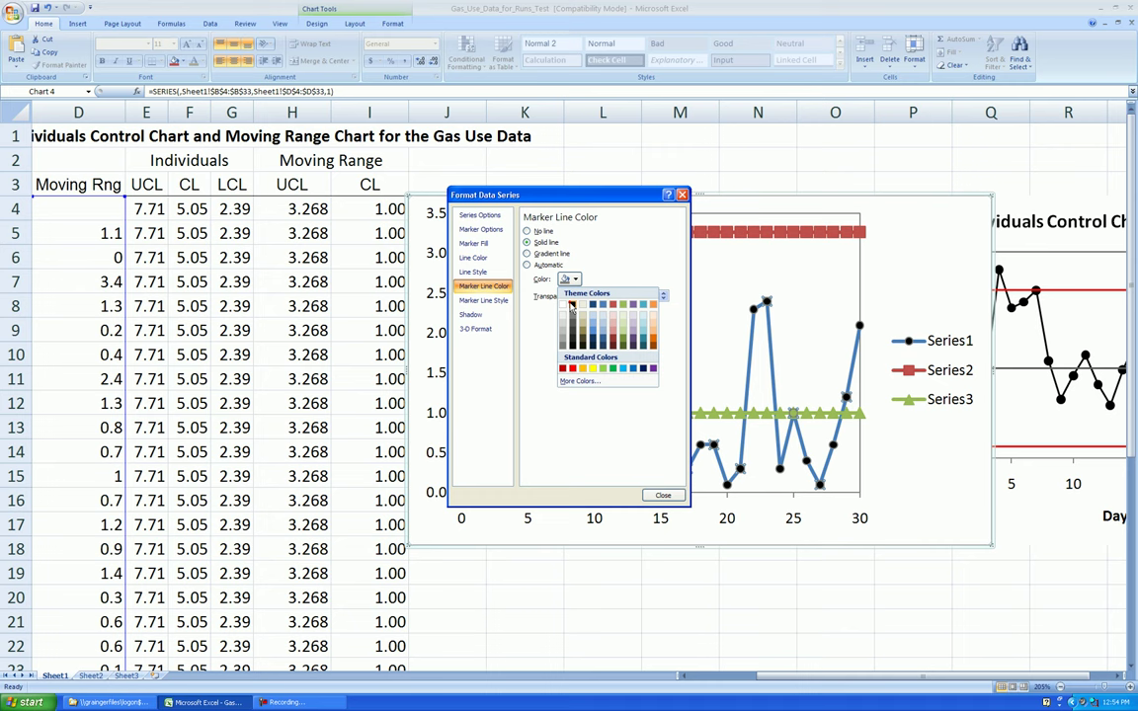
{"action": "left_click", "coordinate": [571, 306]}
Step: Make the moving range series line solid black at 1.25 pt width
{"action": "left_click", "coordinate": [474, 257]}
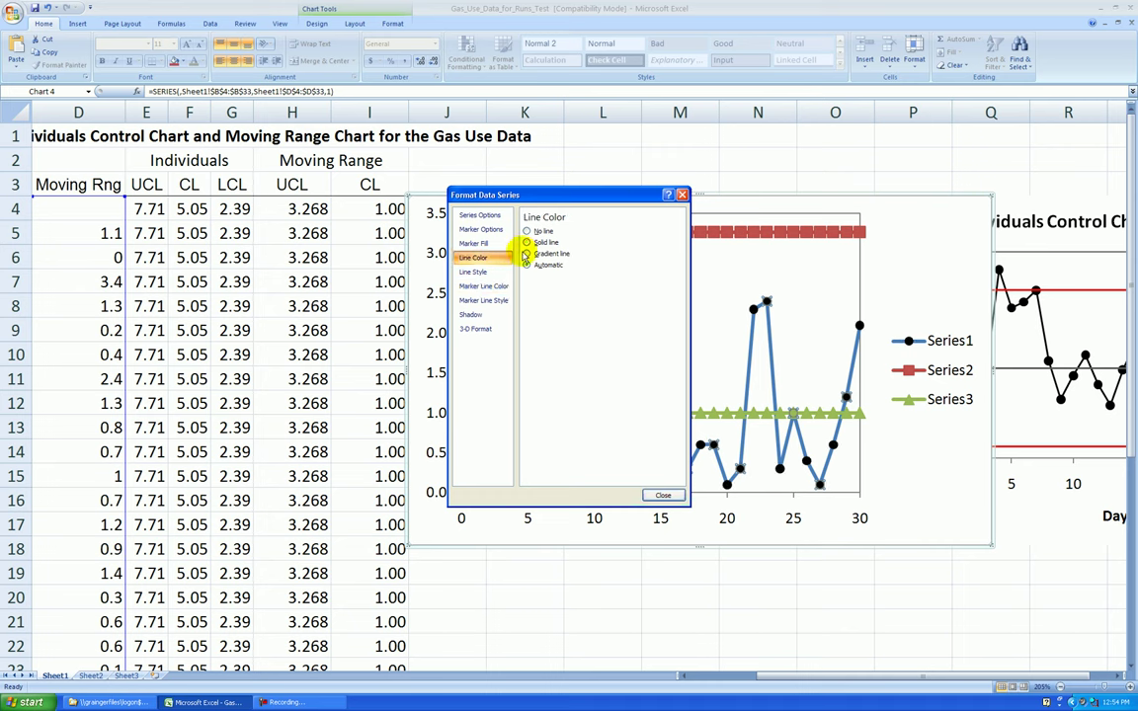
{"action": "left_click", "coordinate": [527, 242]}
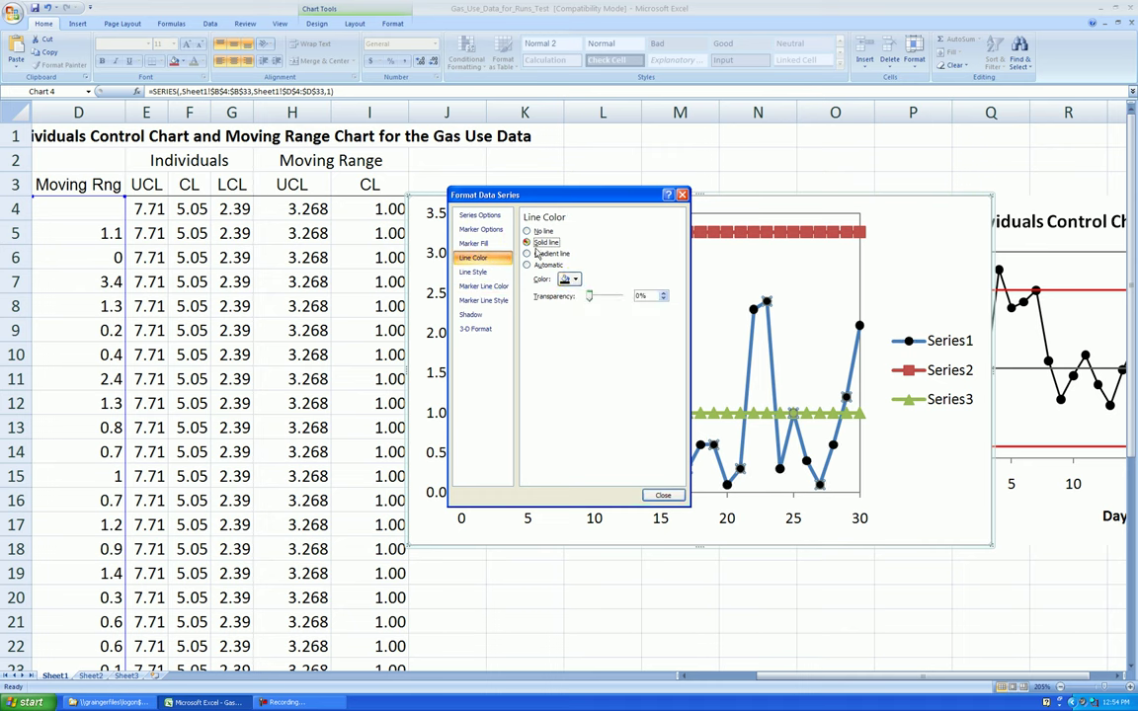
{"action": "left_click", "coordinate": [494, 271]}
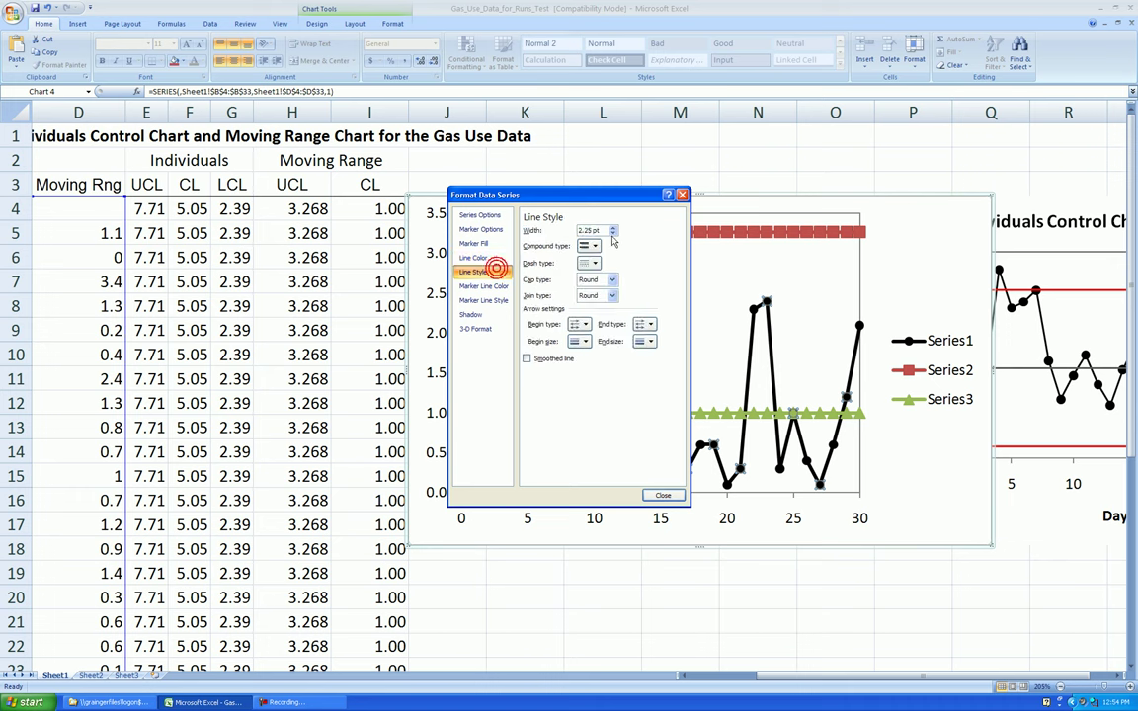
{"action": "left_click", "coordinate": [612, 235]}
{"action": "left_click", "coordinate": [661, 496]}
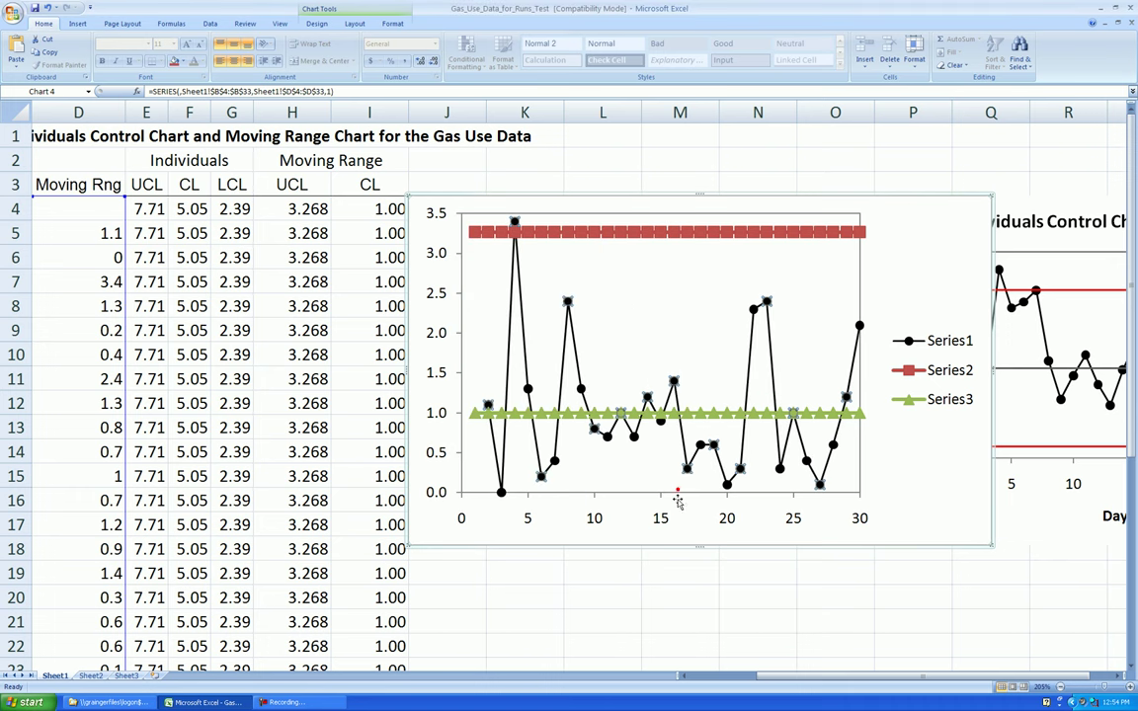
{"action": "left_click", "coordinate": [835, 571]}
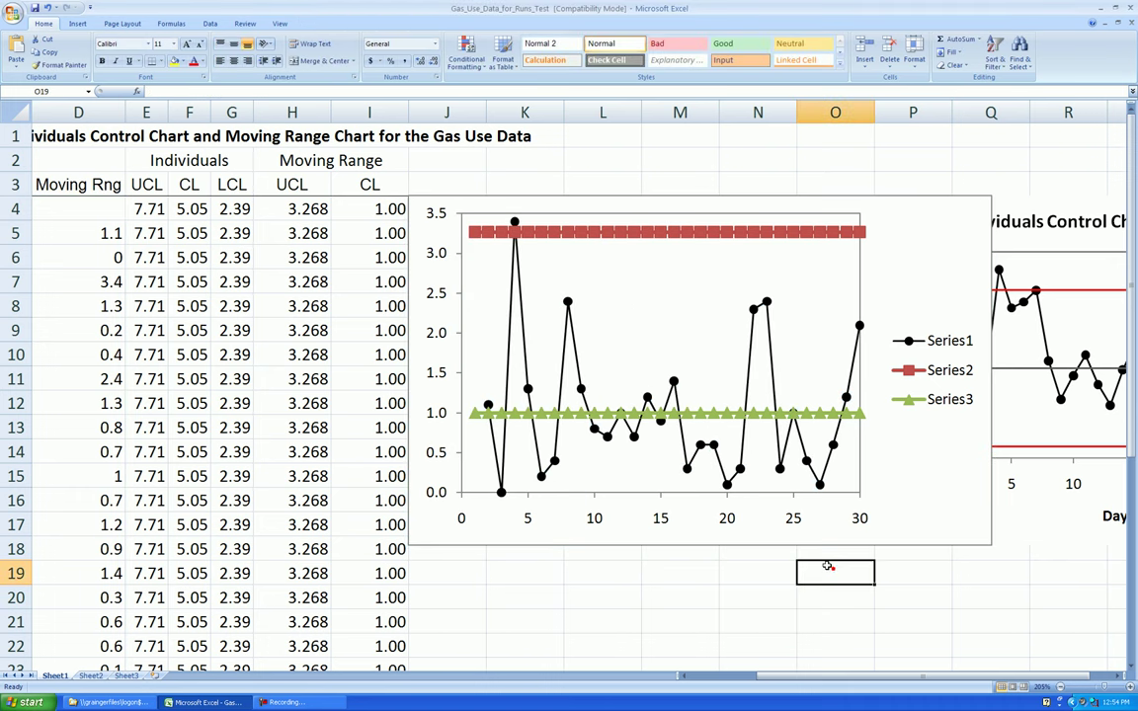
Step: Make the upper limit series a markerless solid red line at 1.25 pt
{"action": "right_click", "coordinate": [697, 234]}
{"action": "left_click", "coordinate": [746, 338]}
{"action": "left_click", "coordinate": [481, 229]}
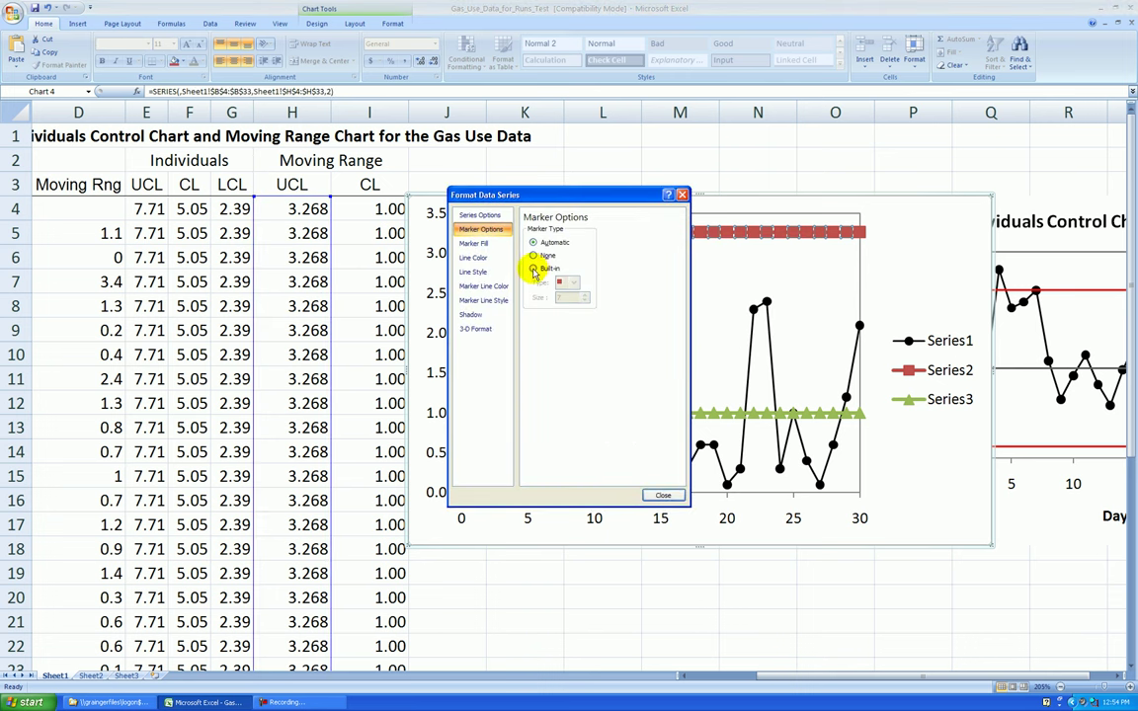
{"action": "left_click", "coordinate": [533, 256]}
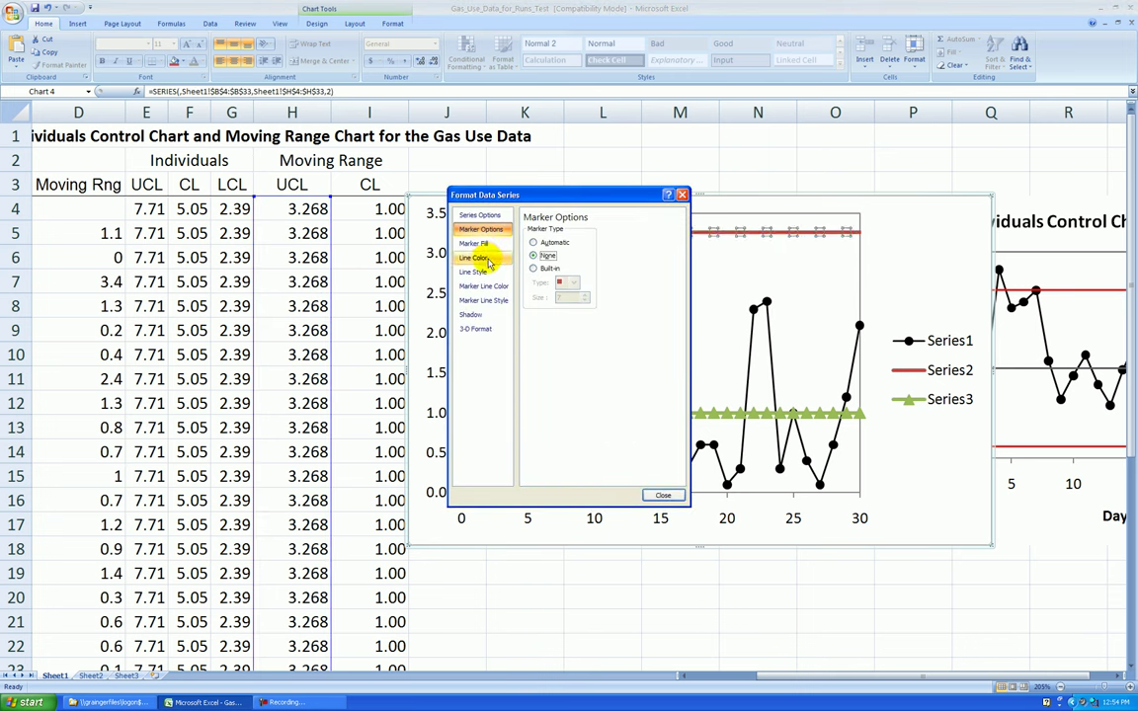
{"action": "left_click", "coordinate": [484, 258]}
{"action": "left_click", "coordinate": [527, 242]}
{"action": "left_click", "coordinate": [574, 280]}
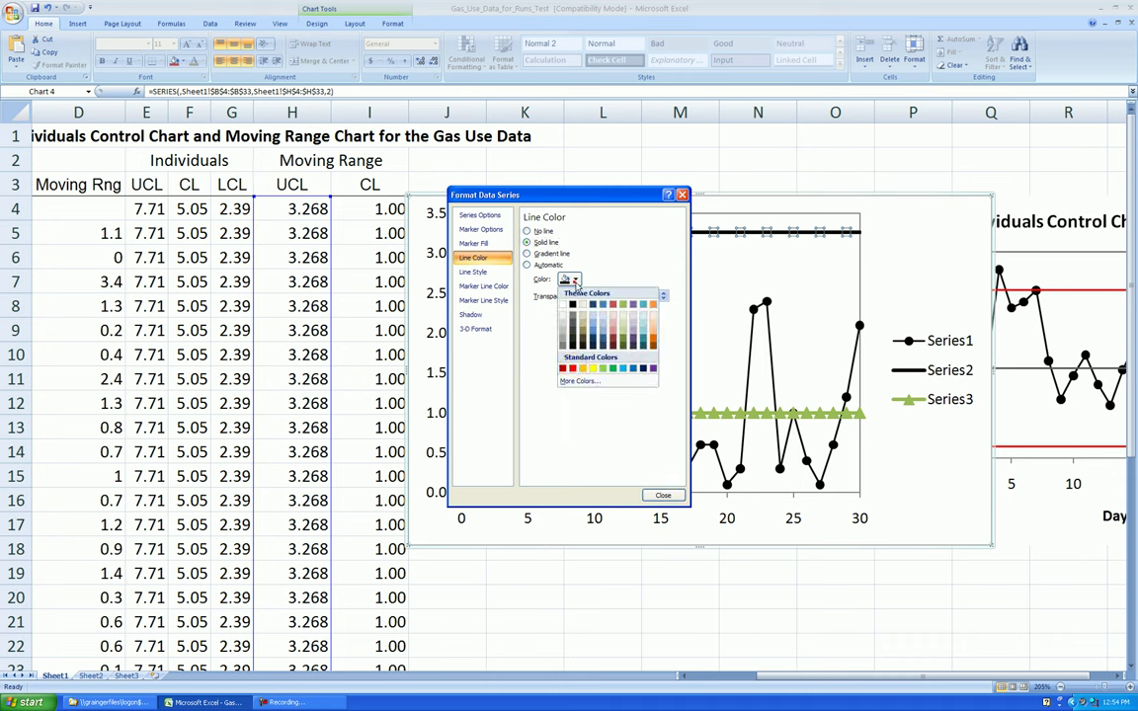
{"action": "left_click", "coordinate": [574, 370]}
{"action": "left_click", "coordinate": [472, 272]}
{"action": "left_click", "coordinate": [612, 234]}
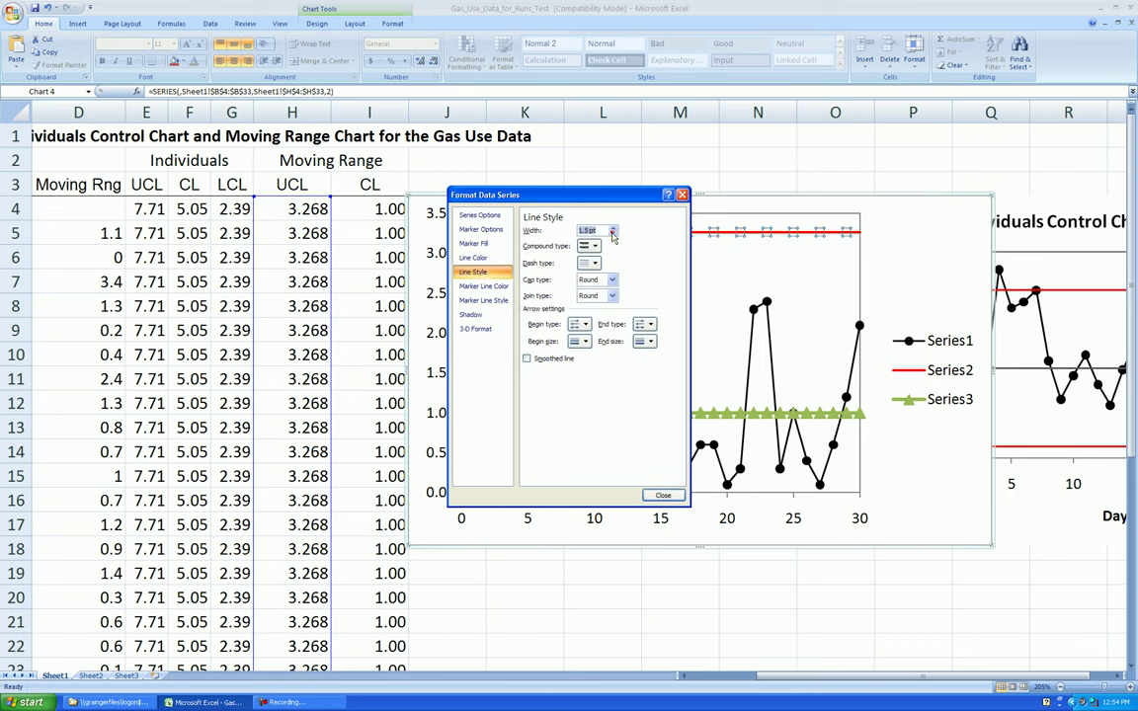
{"action": "left_click", "coordinate": [612, 234]}
{"action": "left_click", "coordinate": [662, 496]}
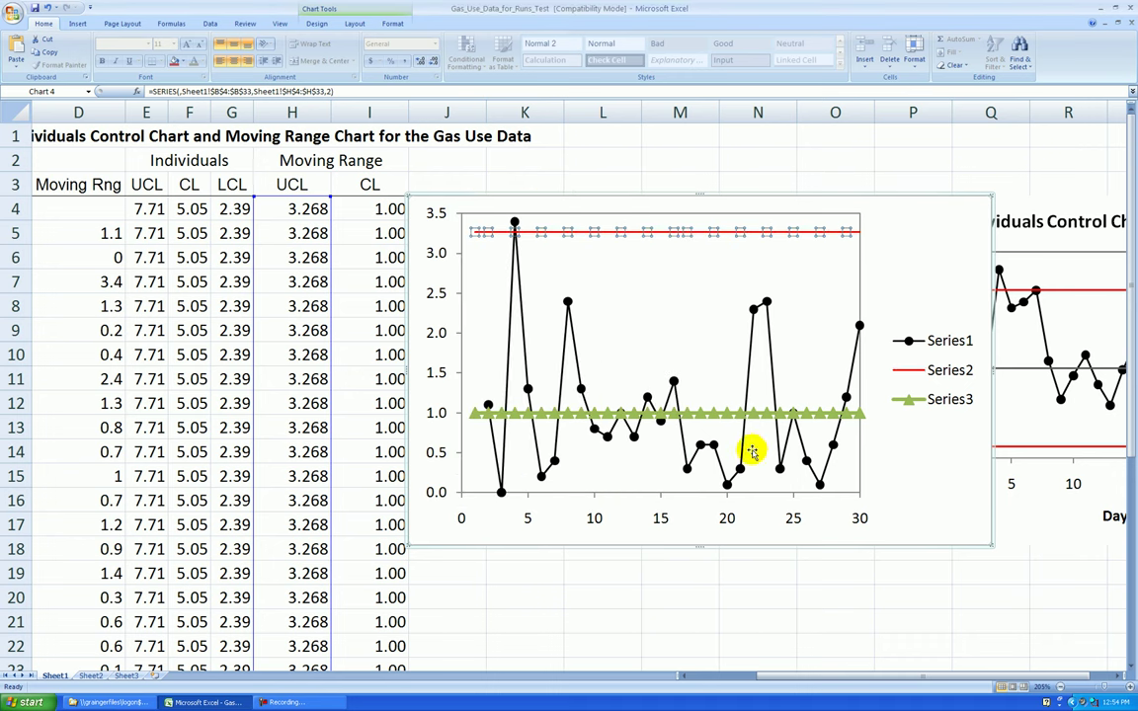
Step: Make the center line series a markerless solid grey line at 1.5 pt
{"action": "right_click", "coordinate": [728, 419]}
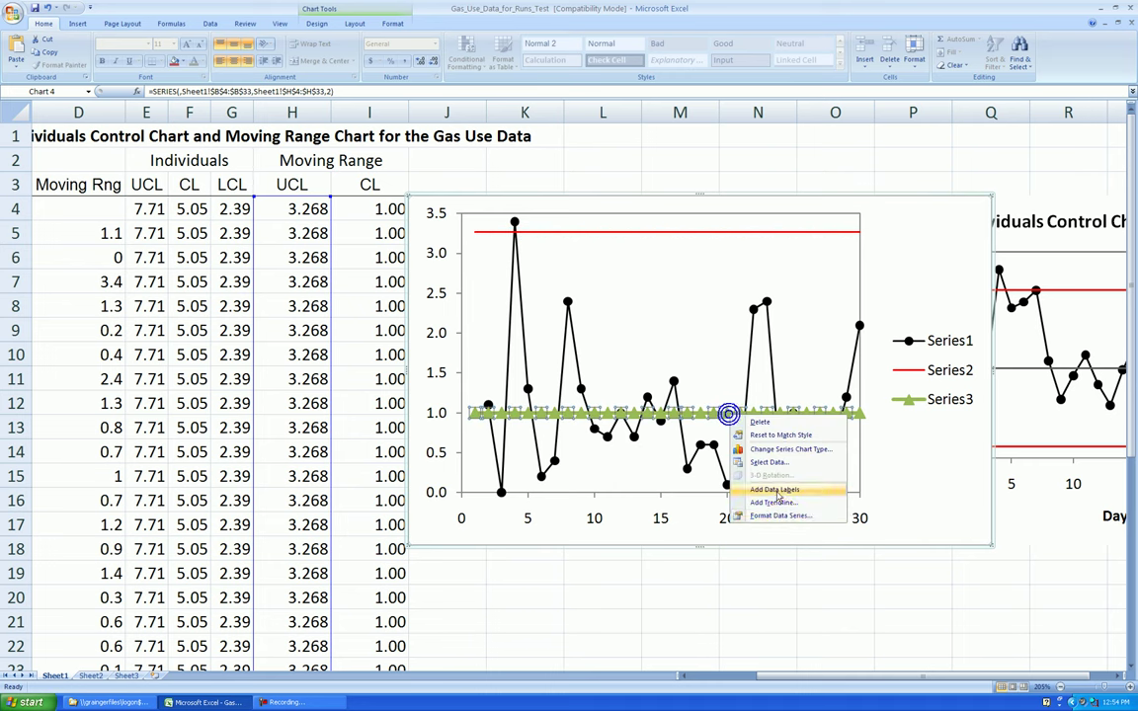
{"action": "left_click", "coordinate": [780, 515]}
{"action": "left_click", "coordinate": [499, 231]}
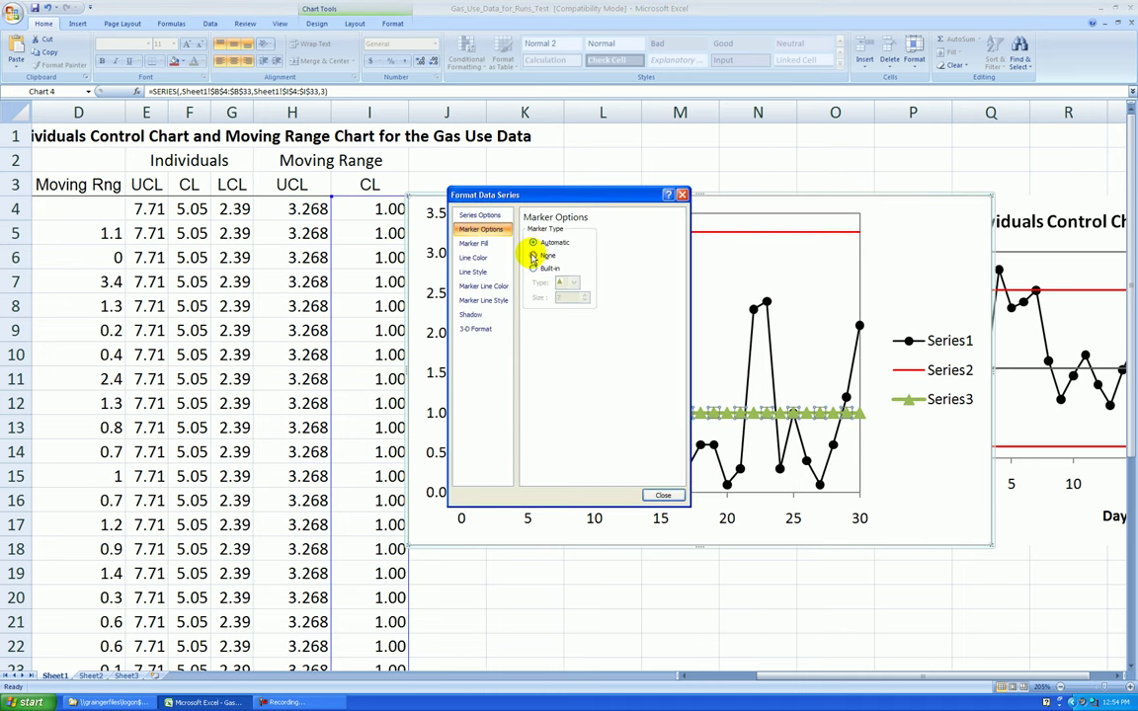
{"action": "left_click", "coordinate": [533, 256]}
{"action": "left_click", "coordinate": [474, 257]}
{"action": "left_click", "coordinate": [531, 243]}
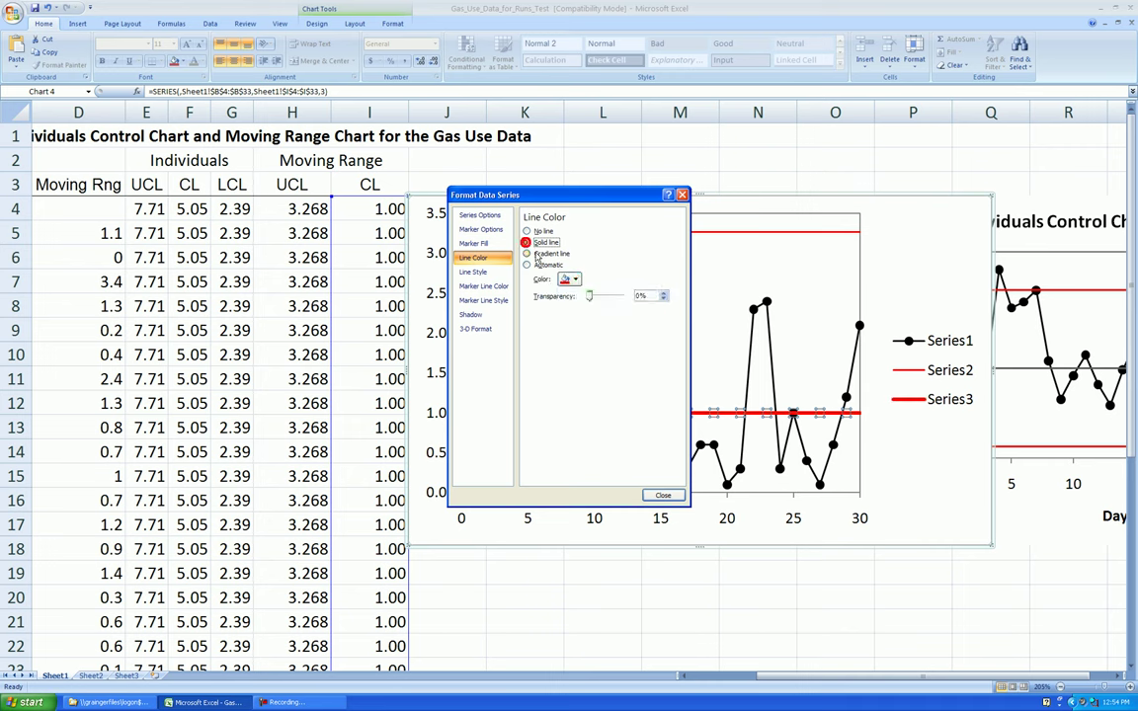
{"action": "left_click", "coordinate": [575, 280]}
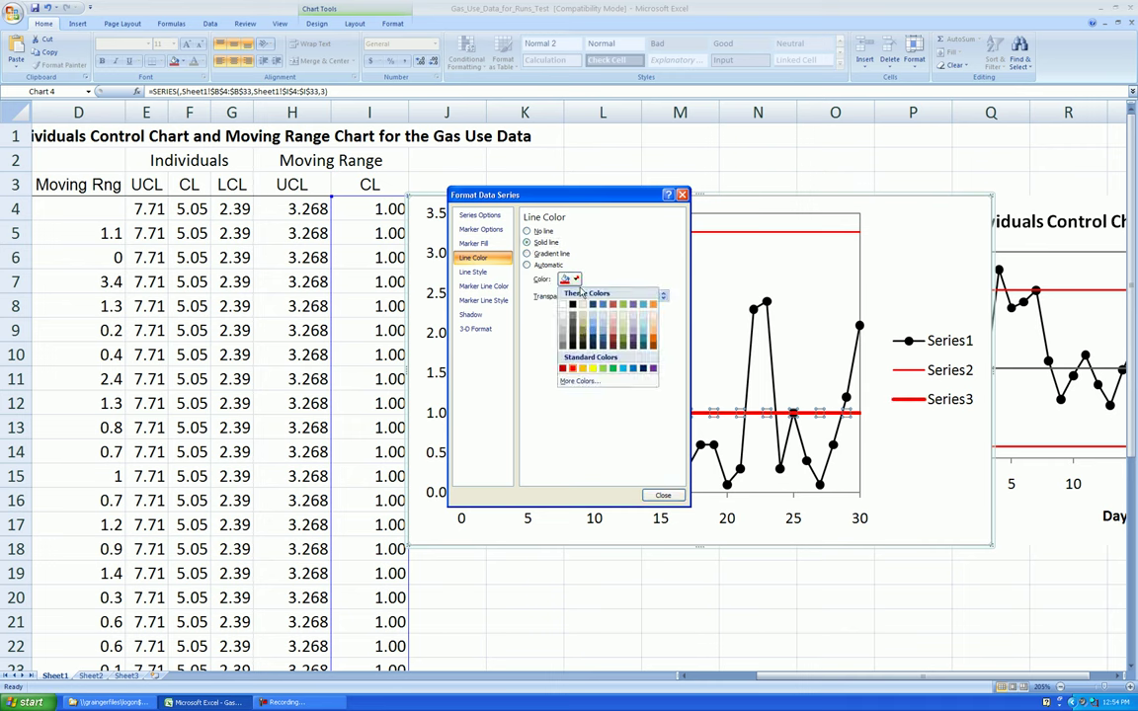
{"action": "left_click", "coordinate": [563, 343]}
{"action": "left_click", "coordinate": [484, 285]}
{"action": "left_click", "coordinate": [473, 271]}
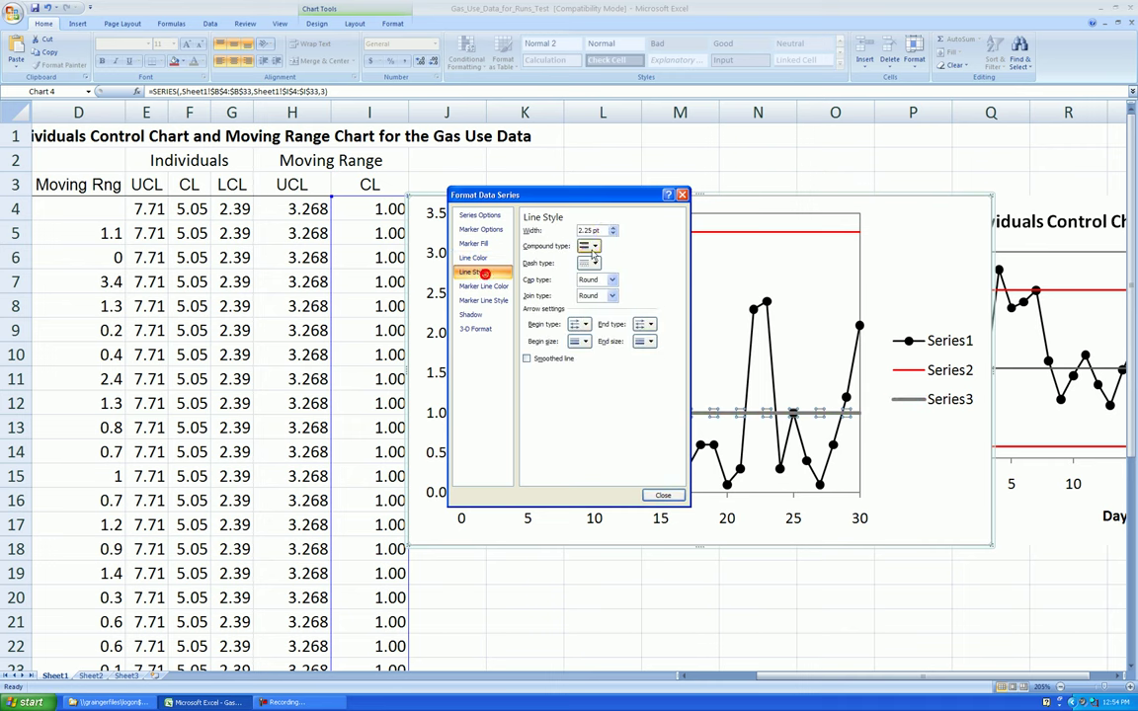
{"action": "left_click", "coordinate": [611, 233]}
{"action": "left_click", "coordinate": [663, 495]}
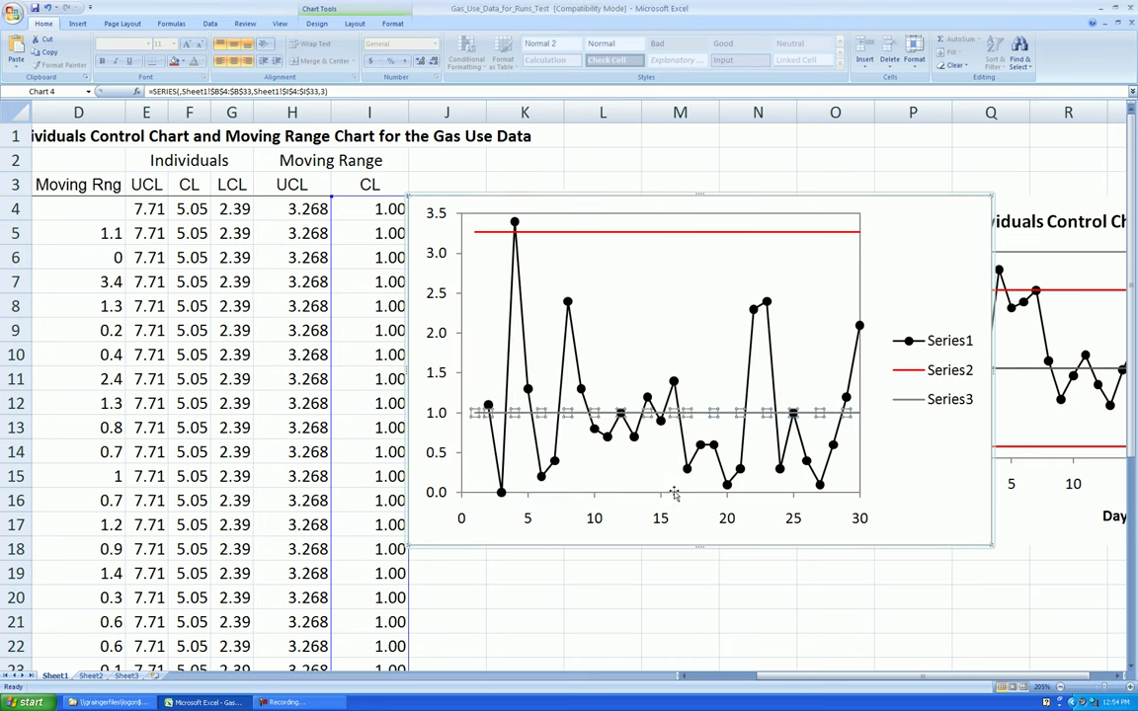
{"action": "left_click", "coordinate": [753, 170]}
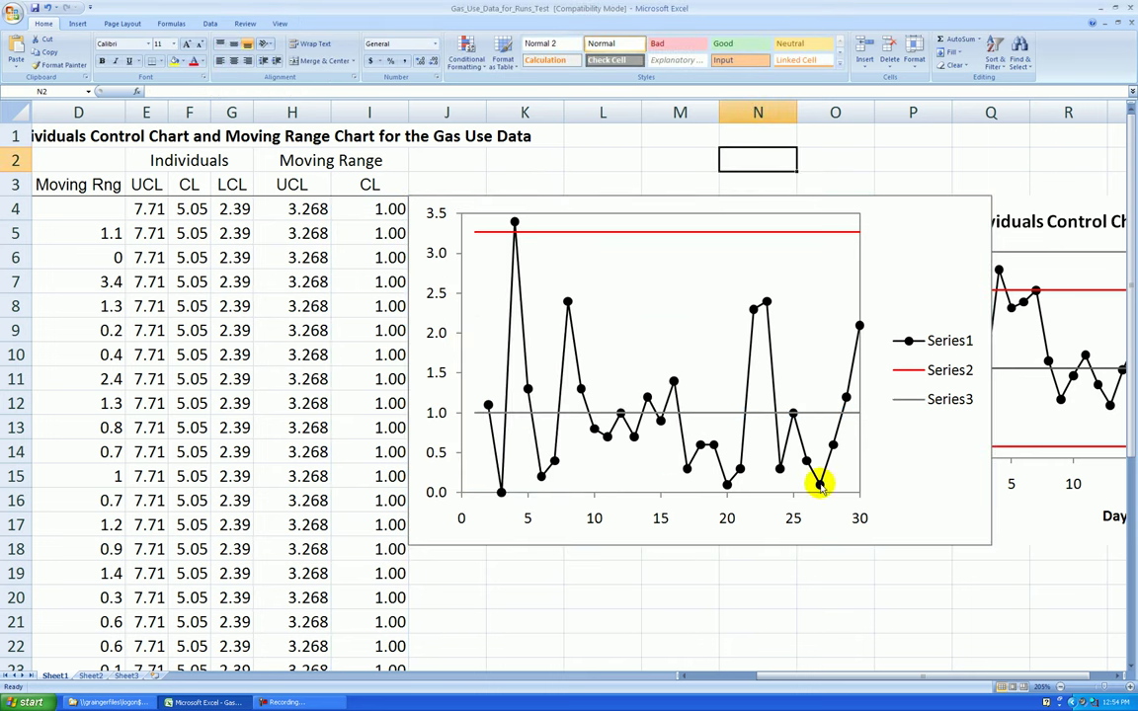
Step: Add the horizontal axis title 'Day Index' below the moving range chart's axis
{"action": "left_click", "coordinate": [914, 446]}
{"action": "right_click", "coordinate": [914, 446]}
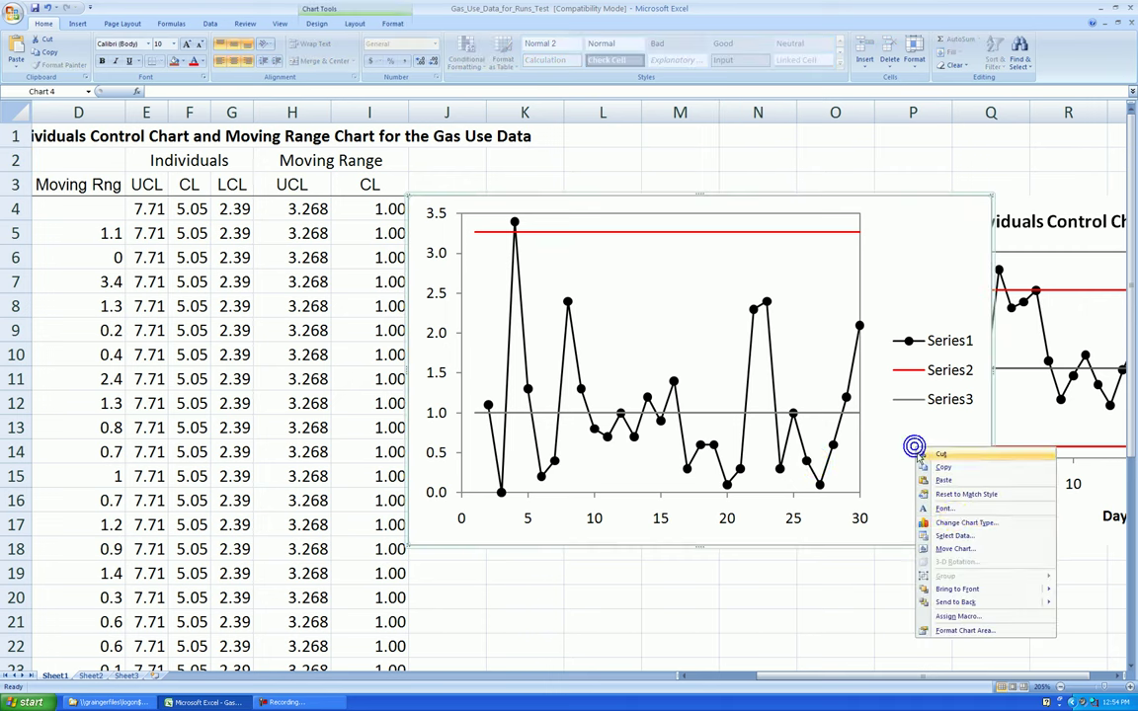
{"action": "right_click", "coordinate": [793, 517]}
{"action": "right_click", "coordinate": [793, 516]}
{"action": "left_click", "coordinate": [944, 482]}
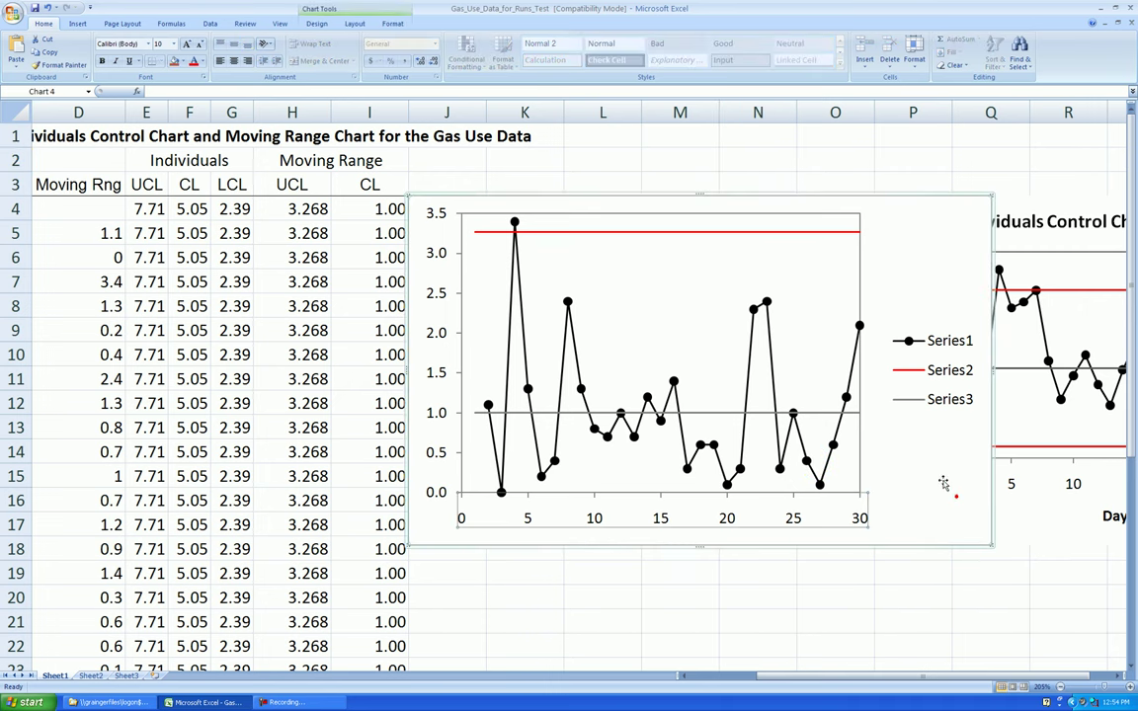
{"action": "left_click", "coordinate": [355, 22]}
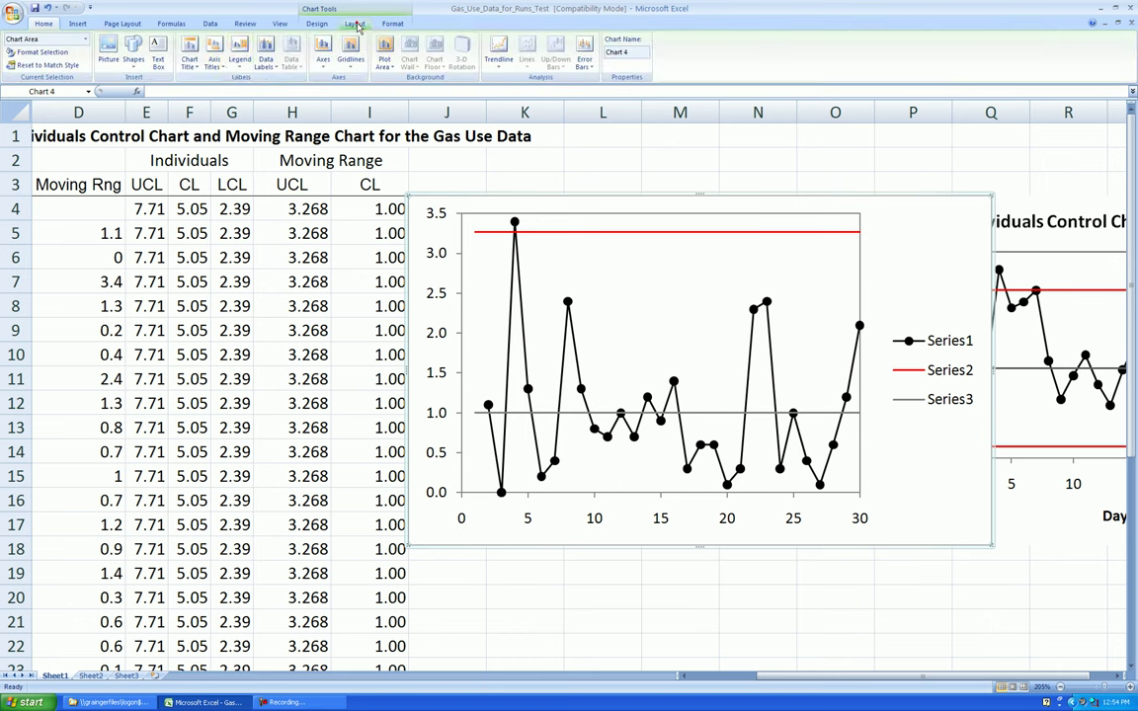
{"action": "left_click", "coordinate": [213, 61]}
{"action": "mouse_move", "coordinate": [252, 76]}
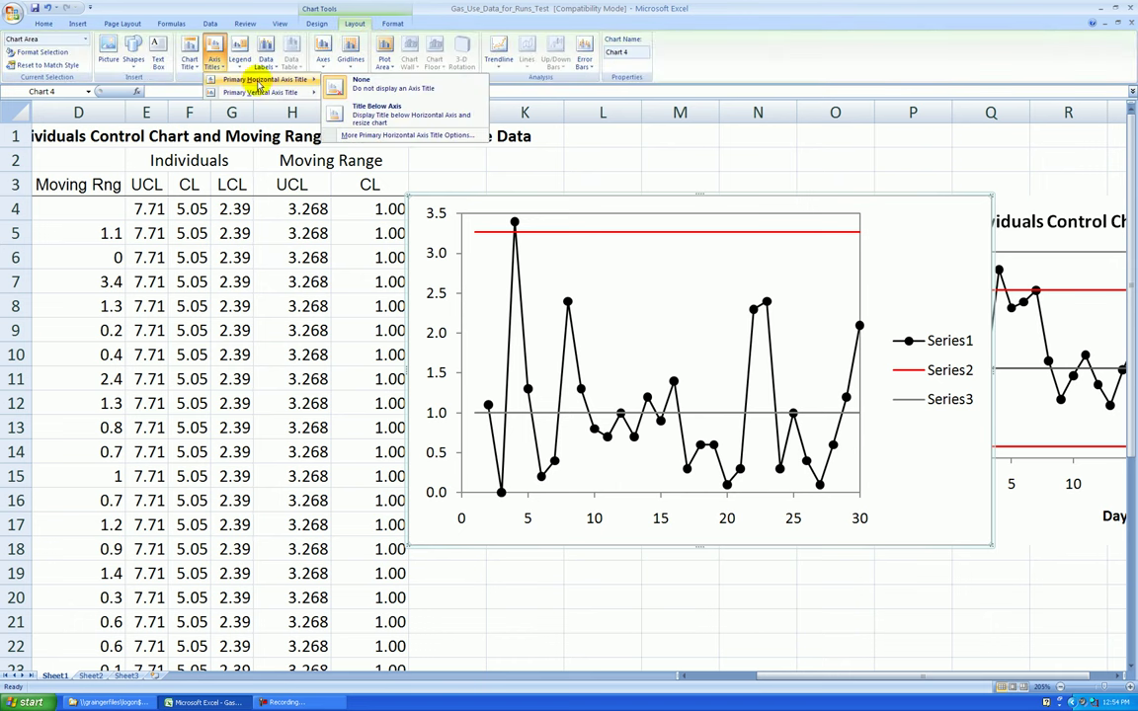
{"action": "left_click", "coordinate": [392, 116]}
{"action": "type", "text": "Day Index"}
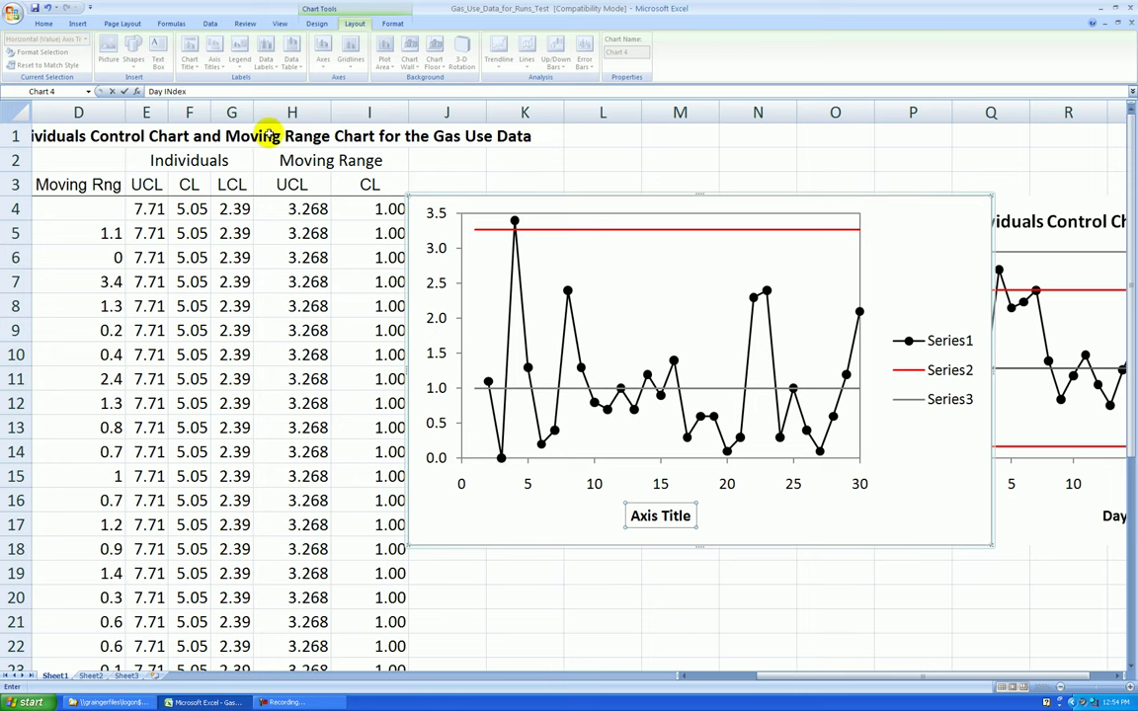
{"action": "left_click", "coordinate": [173, 91]}
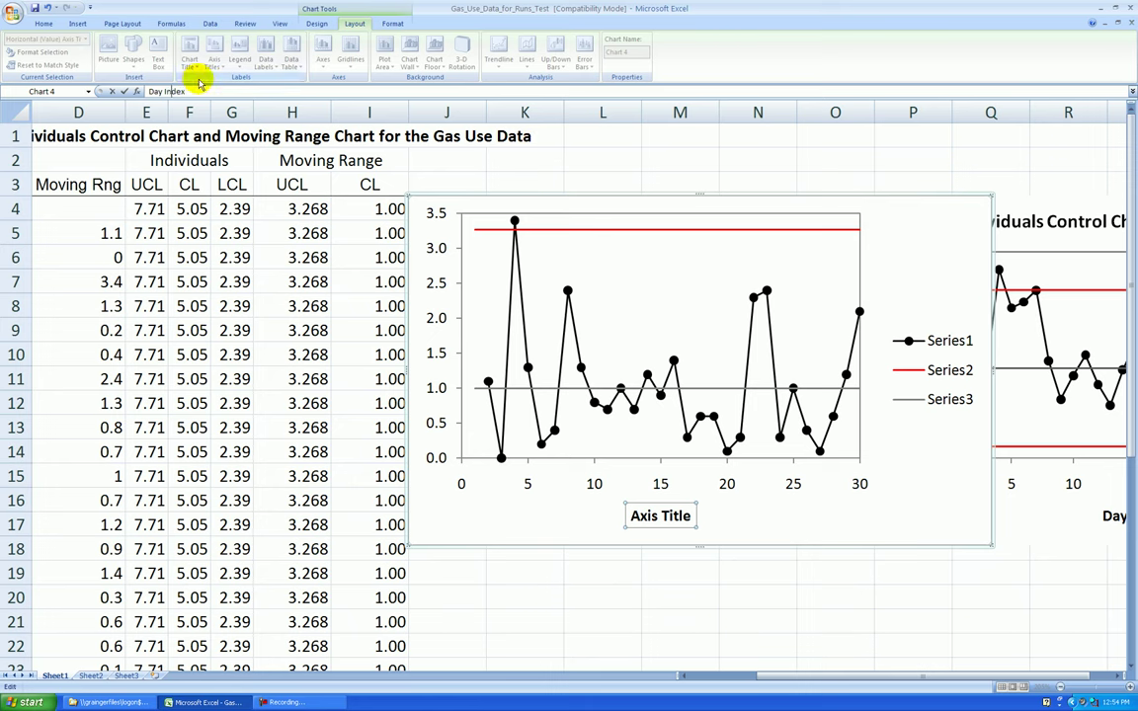
{"action": "left_click", "coordinate": [623, 179]}
Step: Add a rotated vertical axis title reading 'Moving Range'
{"action": "left_click", "coordinate": [551, 514]}
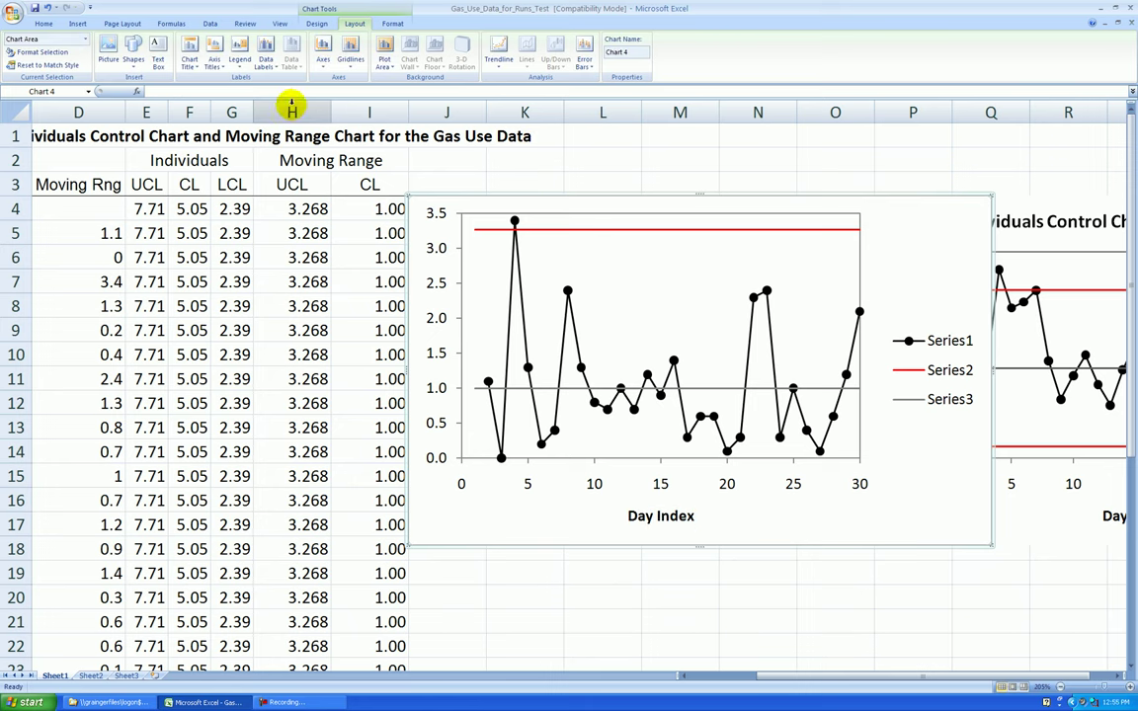
{"action": "left_click", "coordinate": [214, 54]}
{"action": "left_click", "coordinate": [245, 91]}
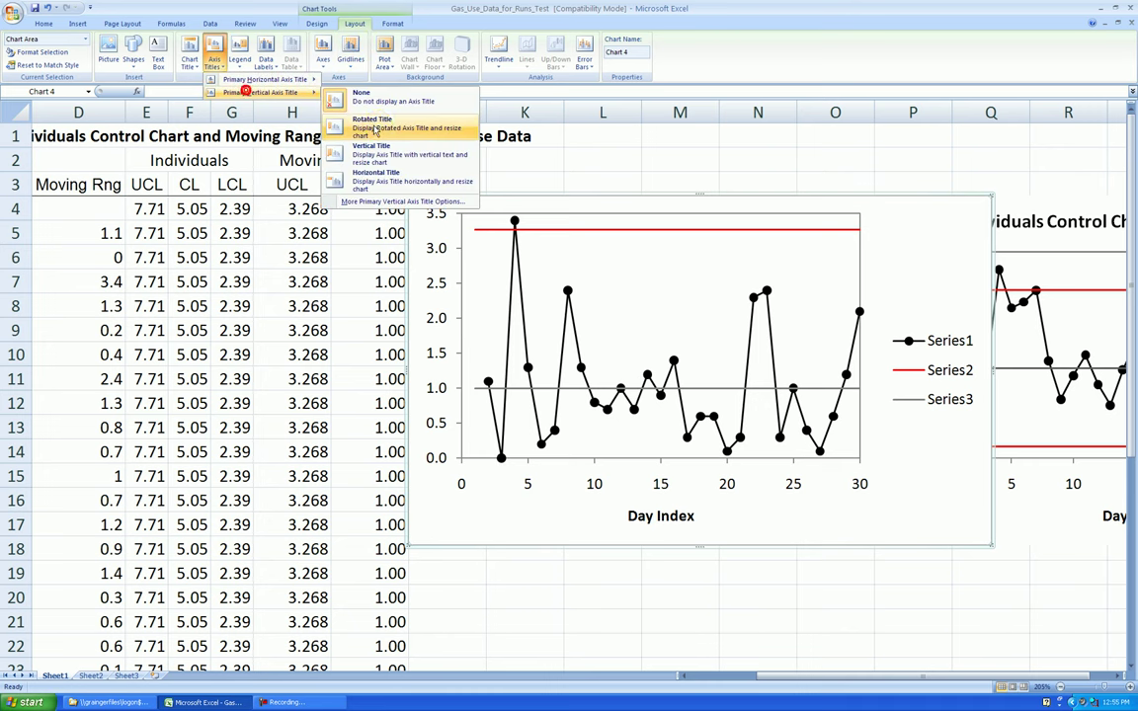
{"action": "left_click", "coordinate": [376, 130]}
{"action": "type", "text": "Moving Range"}
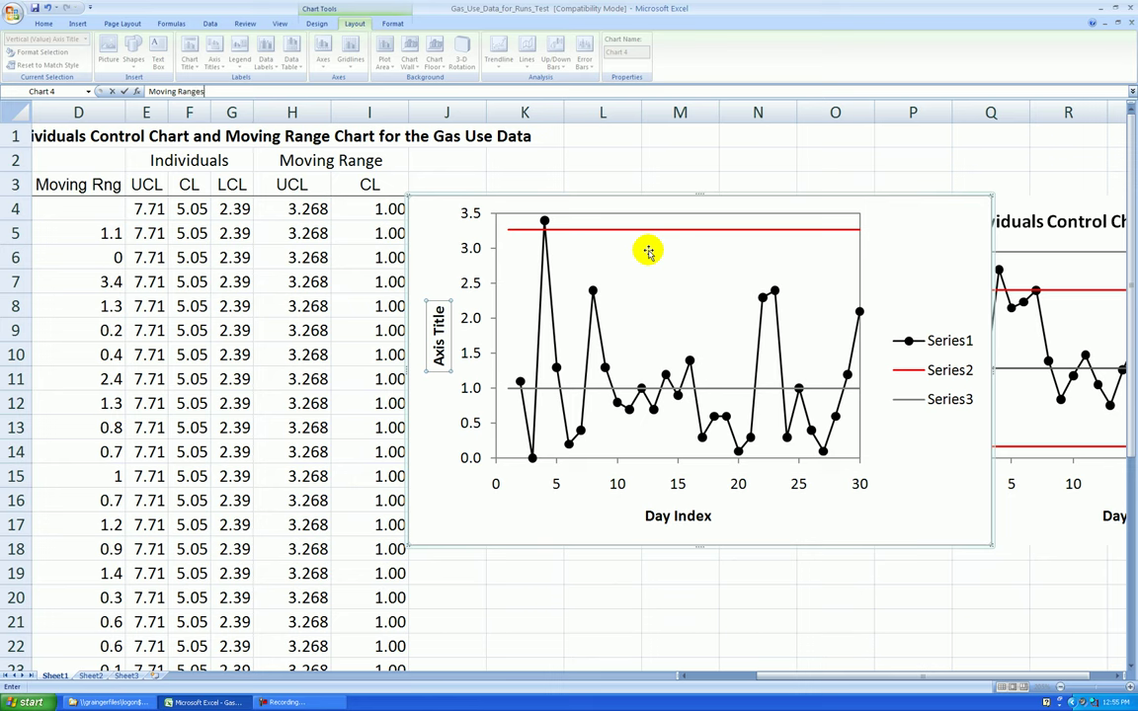
{"action": "left_click", "coordinate": [717, 135]}
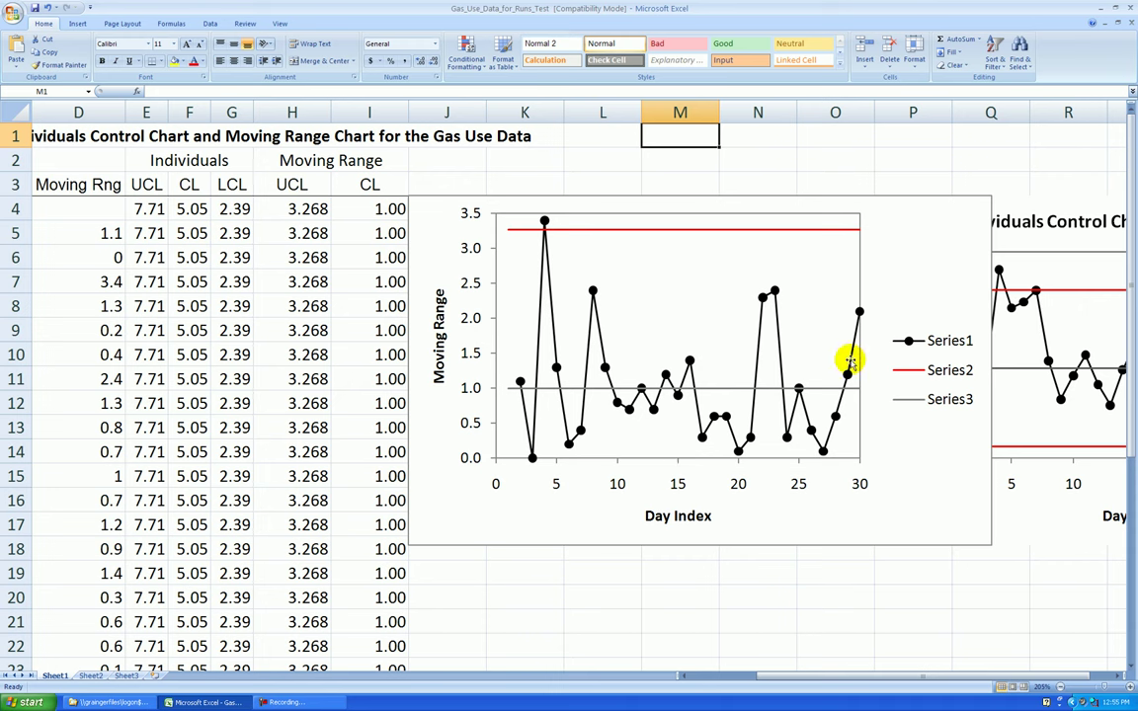
Step: Add the chart title 'Moving Range Control Chart on Gas Use Data' above the chart
{"action": "left_click", "coordinate": [940, 517]}
{"action": "left_click", "coordinate": [188, 60]}
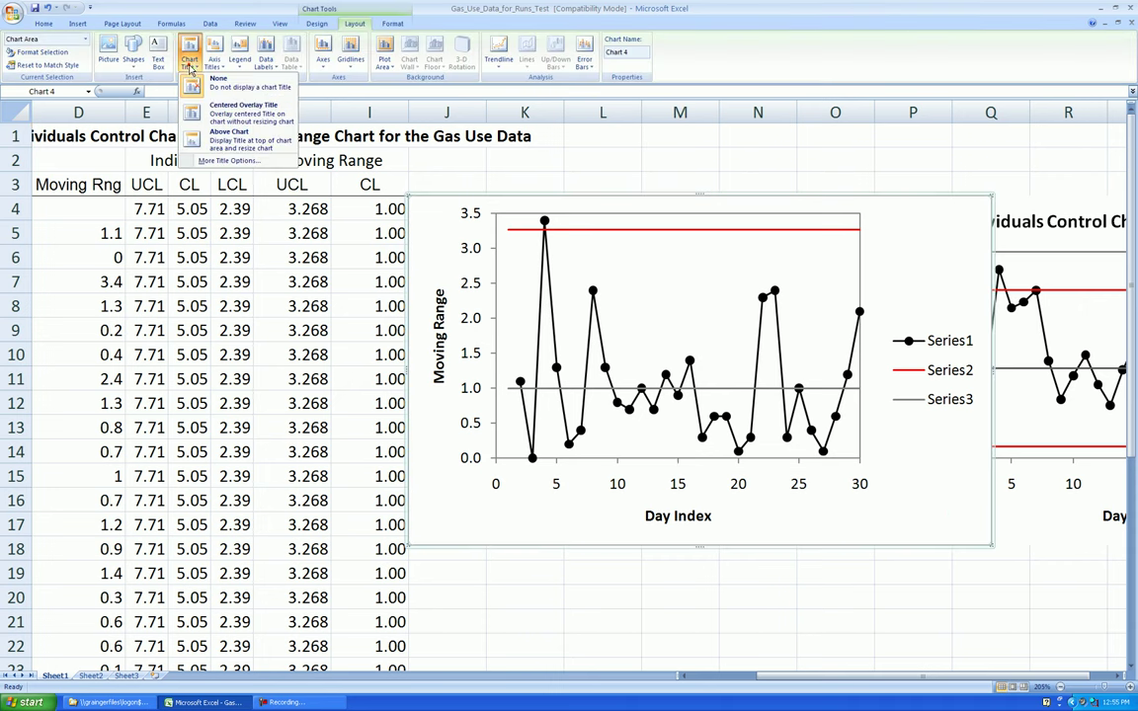
{"action": "left_click", "coordinate": [202, 140]}
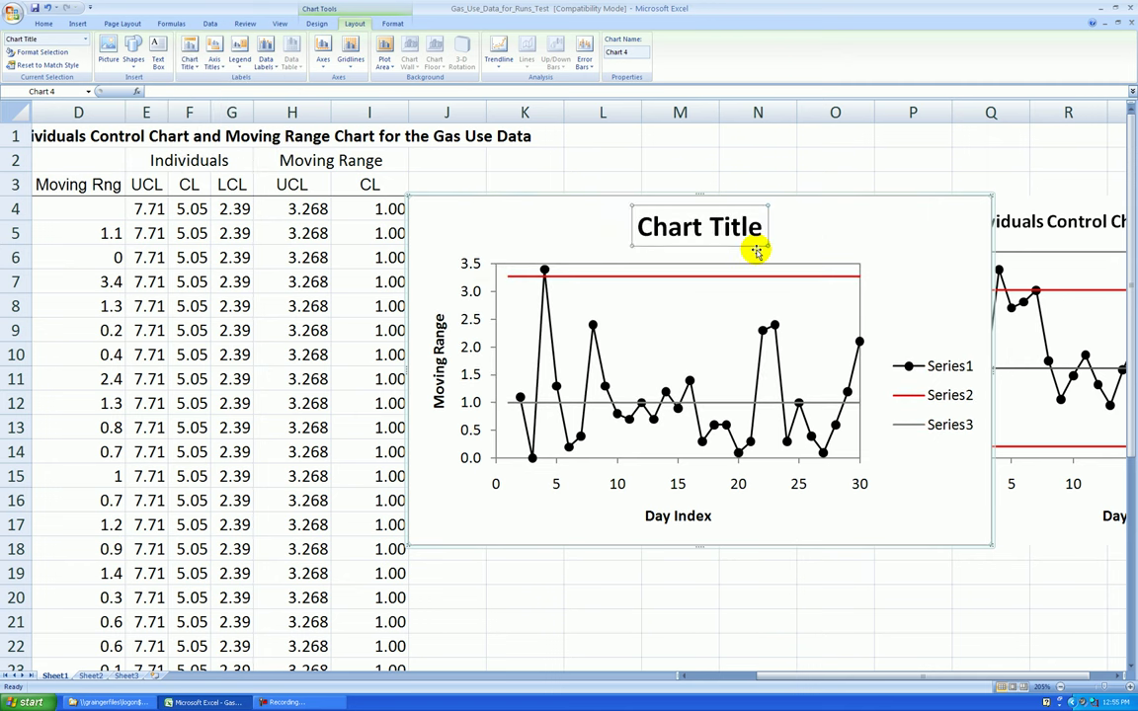
{"action": "type", "text": "M"}
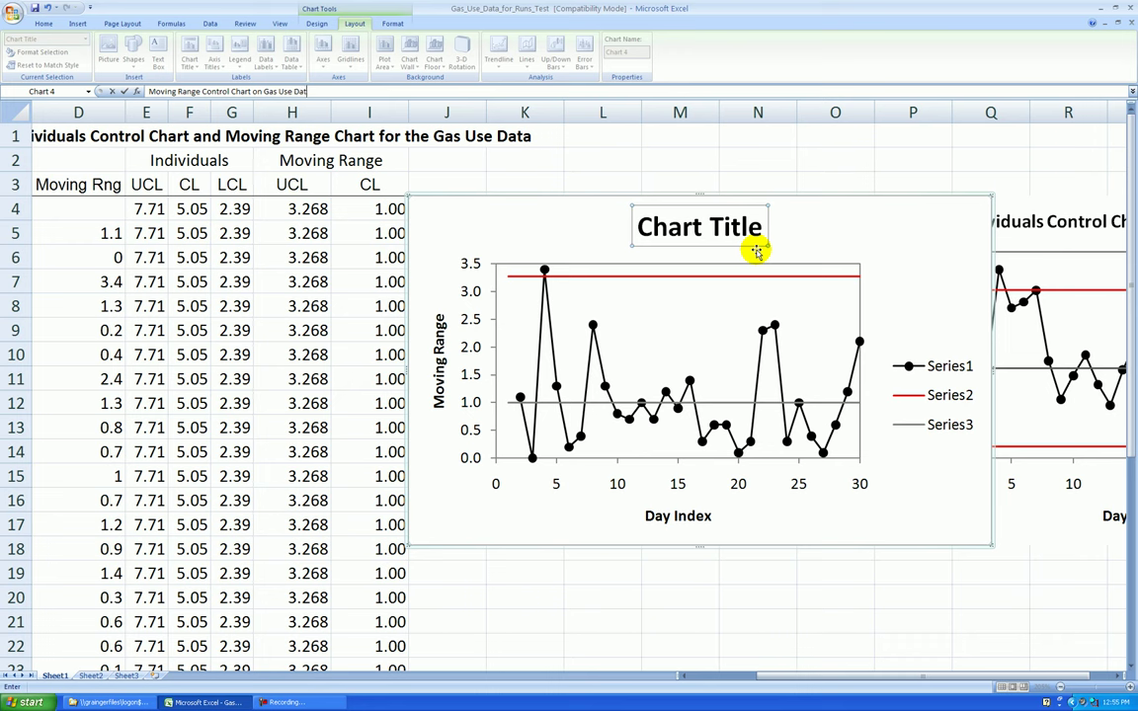
{"action": "key", "text": "Return"}
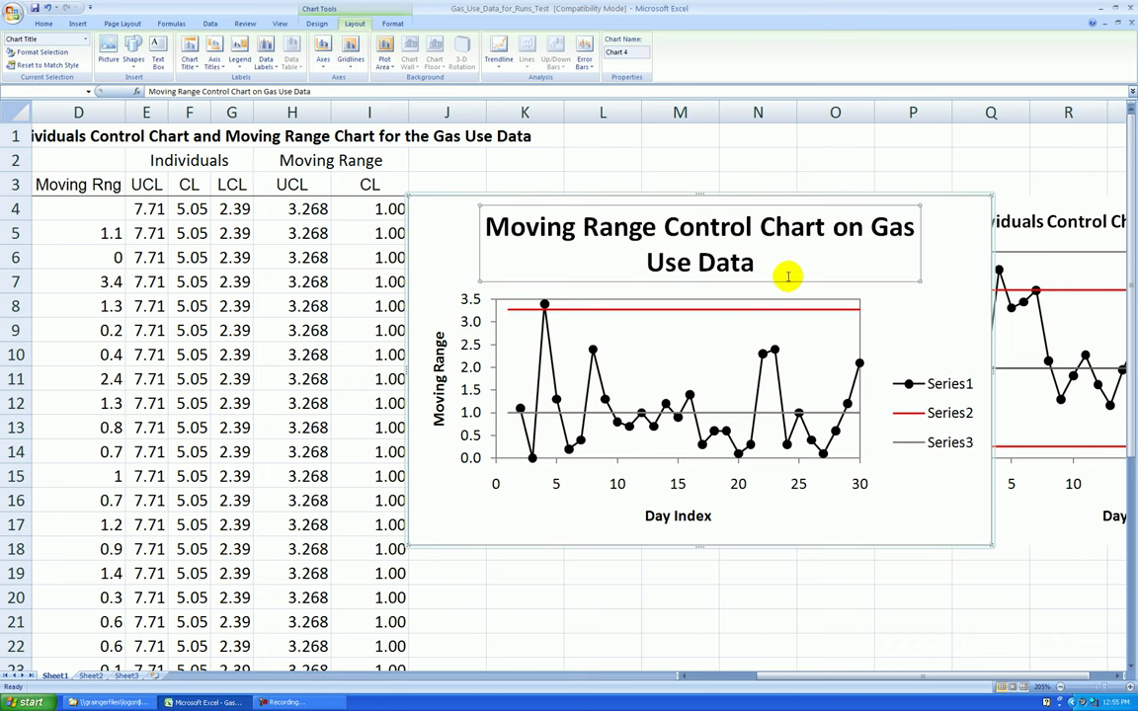
Step: Set the chart title's font size to 10
{"action": "left_click", "coordinate": [43, 23]}
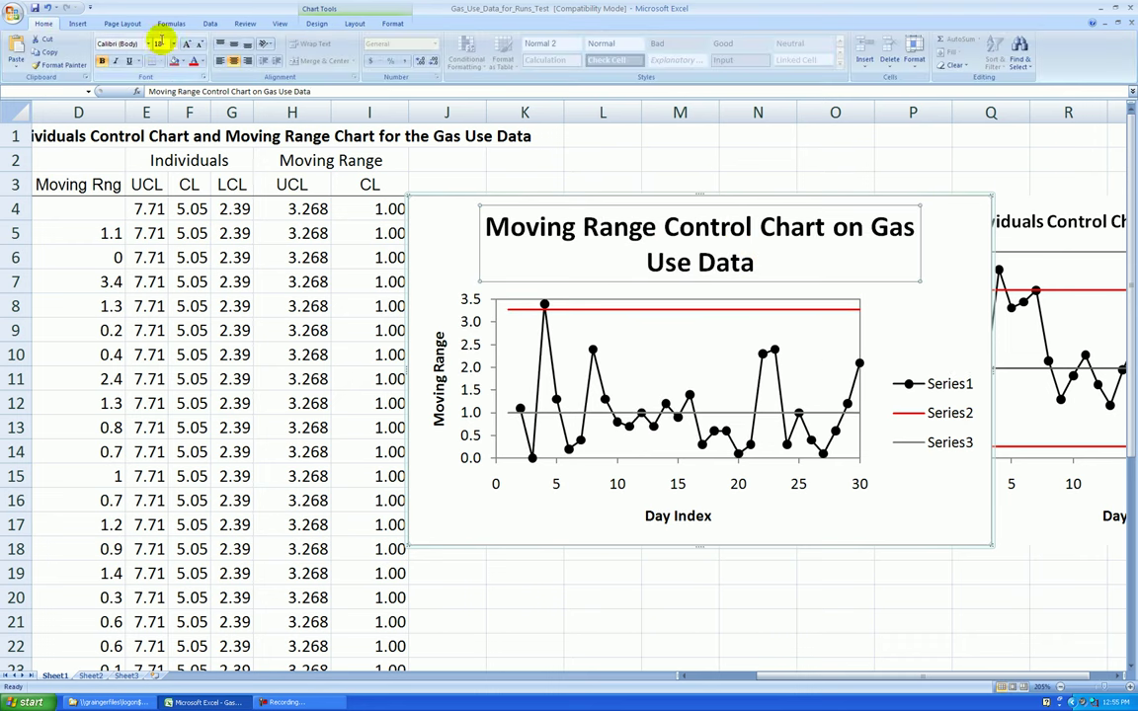
{"action": "type", "text": "10"}
{"action": "key", "text": "Return"}
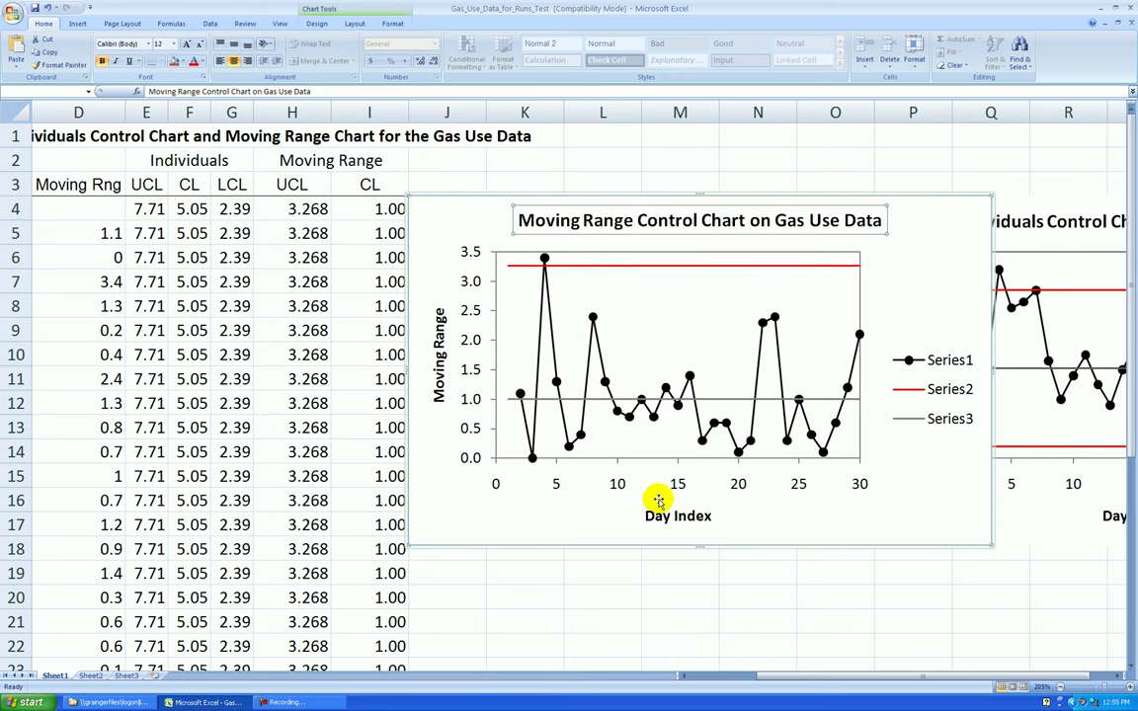
Step: In Select Data, rename Series1–3 to Moving Ranges, UCL and CL
{"action": "right_click", "coordinate": [722, 343]}
{"action": "left_click", "coordinate": [765, 389]}
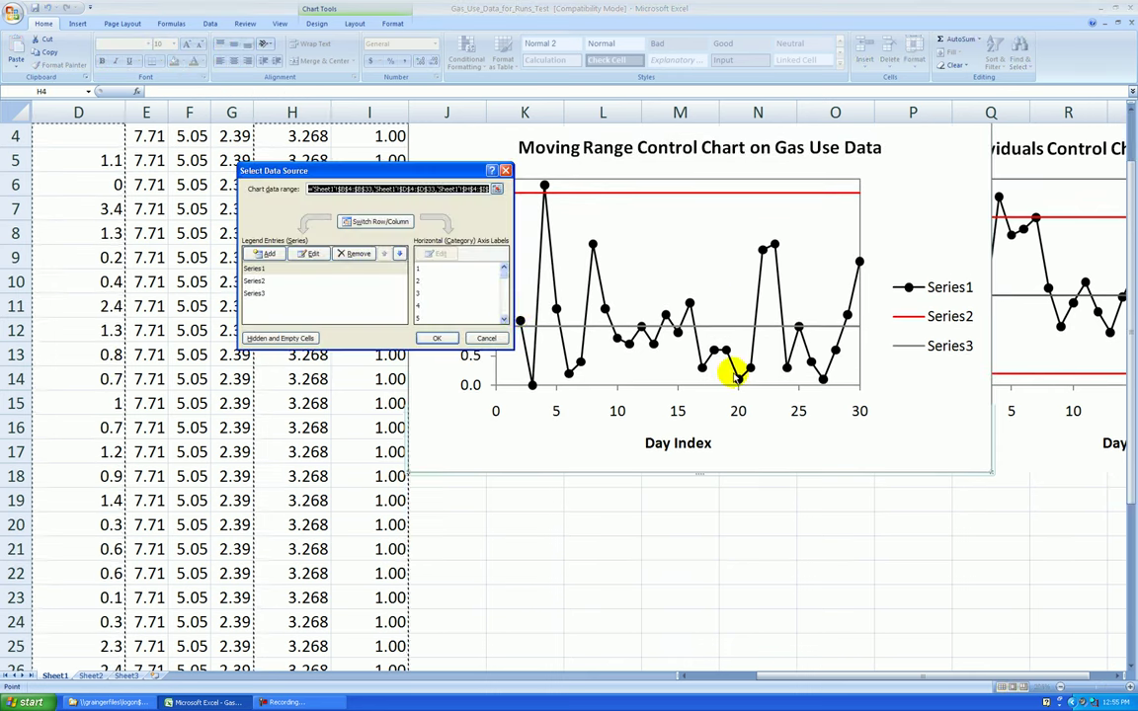
{"action": "left_click", "coordinate": [302, 258]}
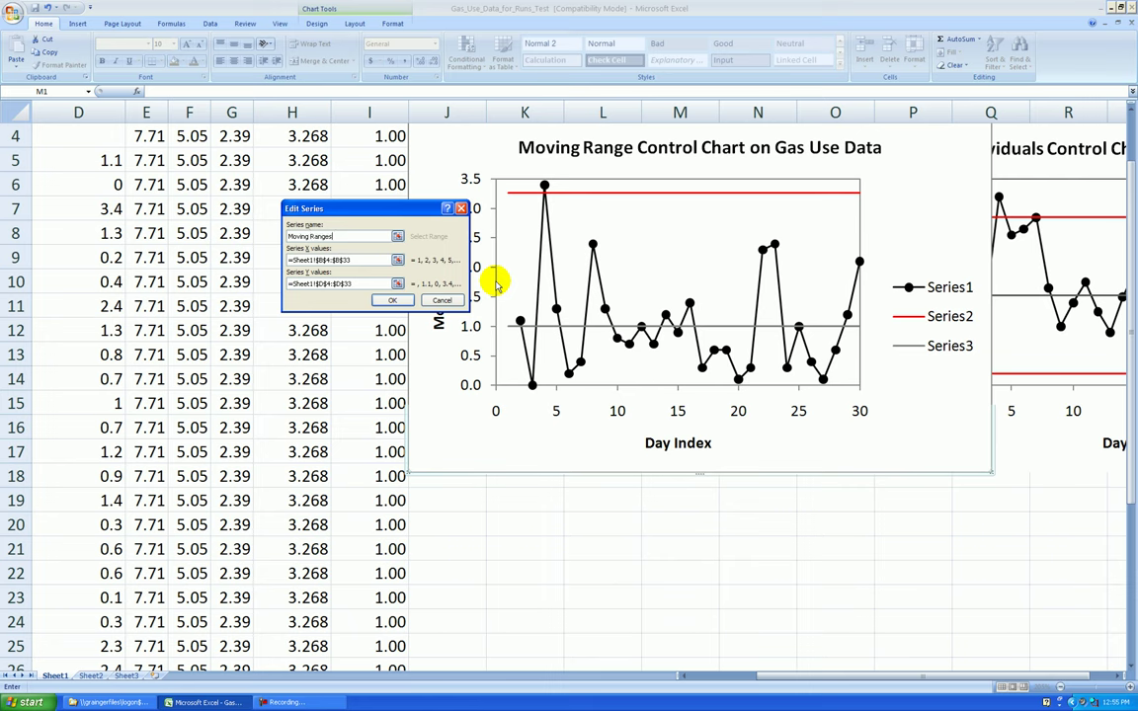
{"action": "left_click", "coordinate": [392, 300]}
{"action": "left_click", "coordinate": [267, 281]}
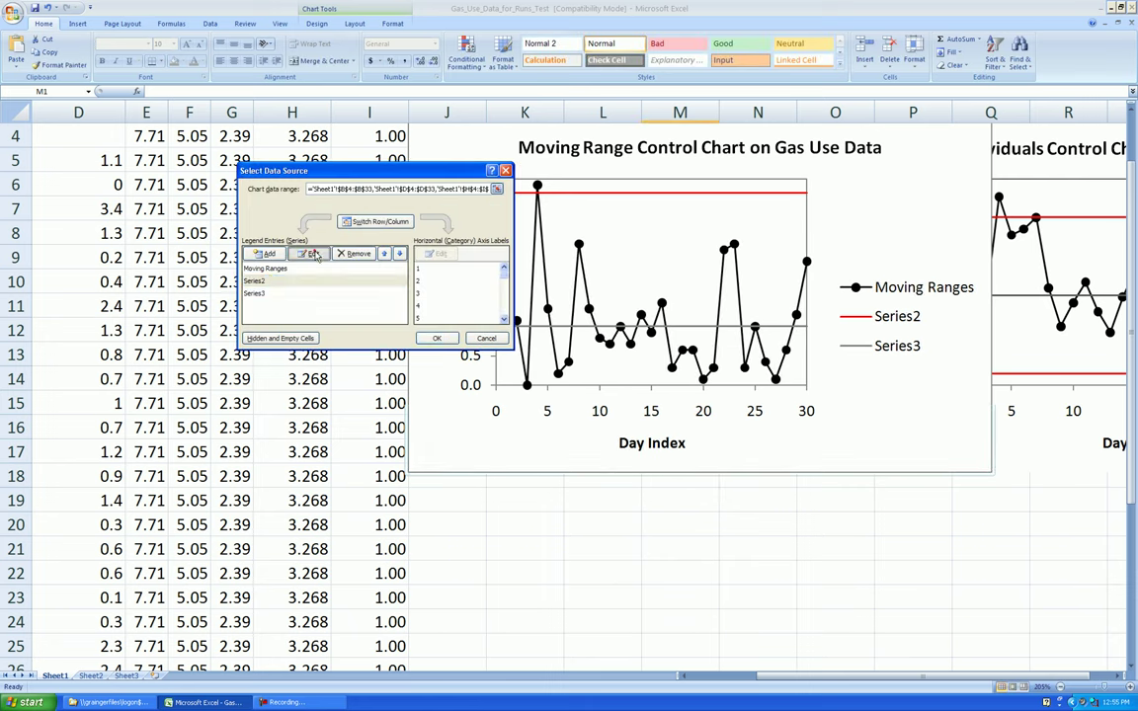
{"action": "left_click", "coordinate": [313, 255]}
{"action": "type", "text": "UCL"}
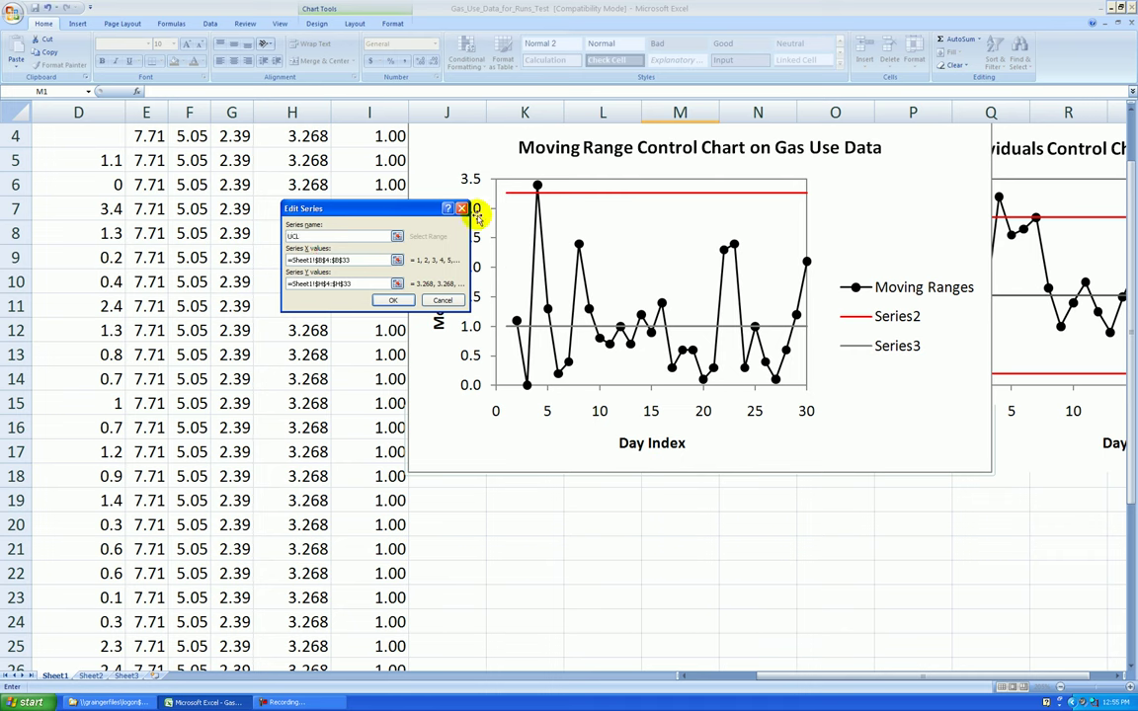
{"action": "left_click", "coordinate": [394, 299]}
{"action": "left_click", "coordinate": [265, 294]}
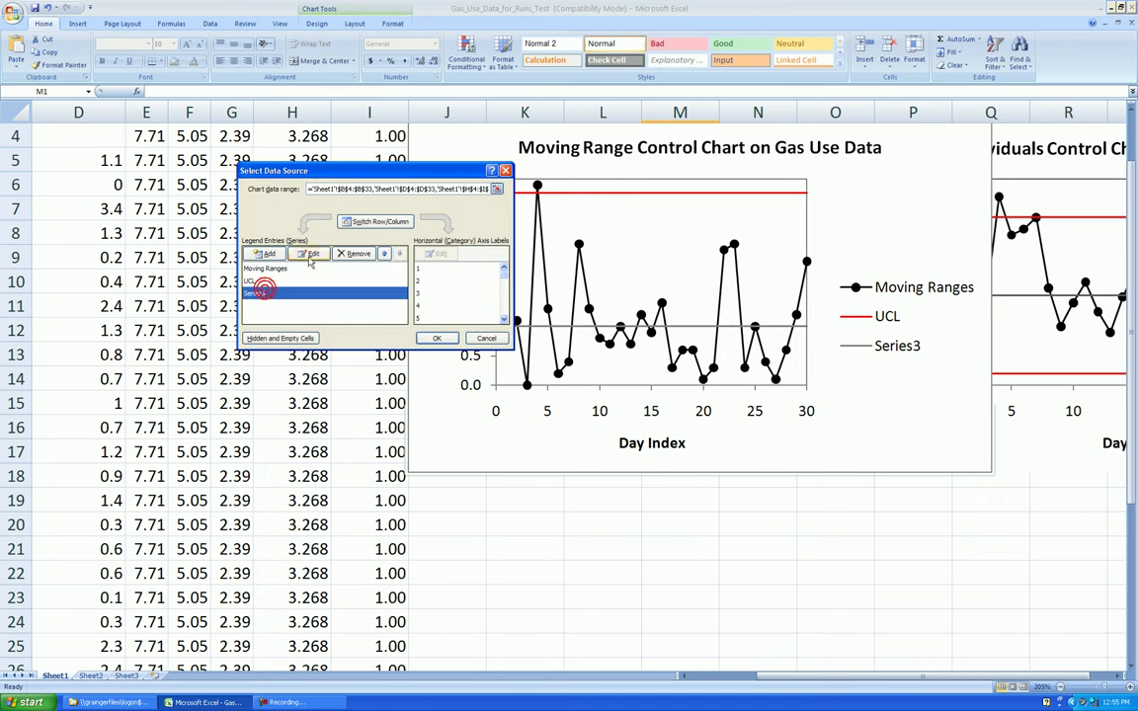
{"action": "left_click", "coordinate": [309, 254]}
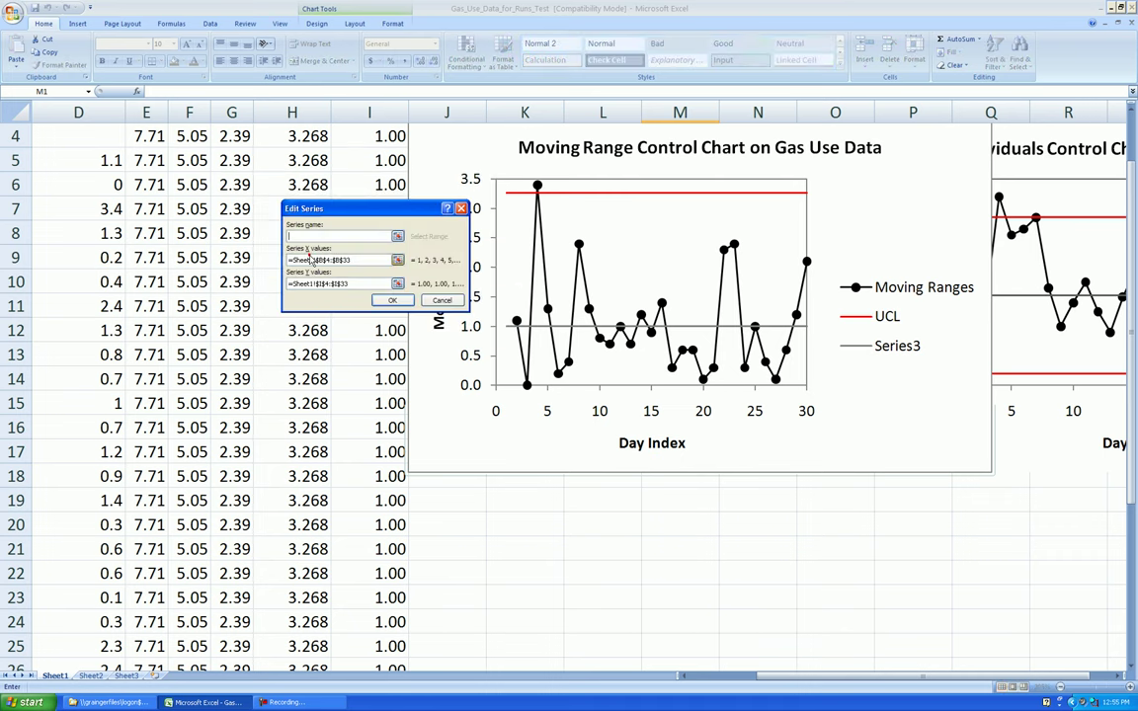
{"action": "left_click", "coordinate": [393, 300]}
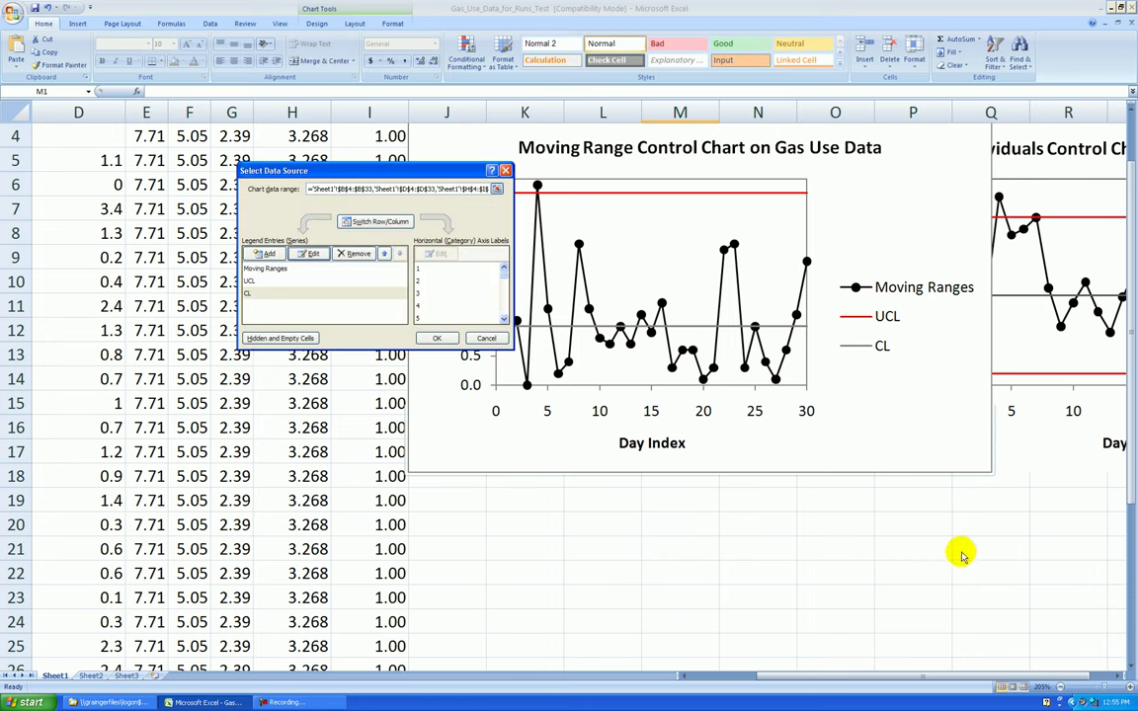
{"action": "left_click", "coordinate": [436, 337]}
{"action": "left_click", "coordinate": [839, 548]}
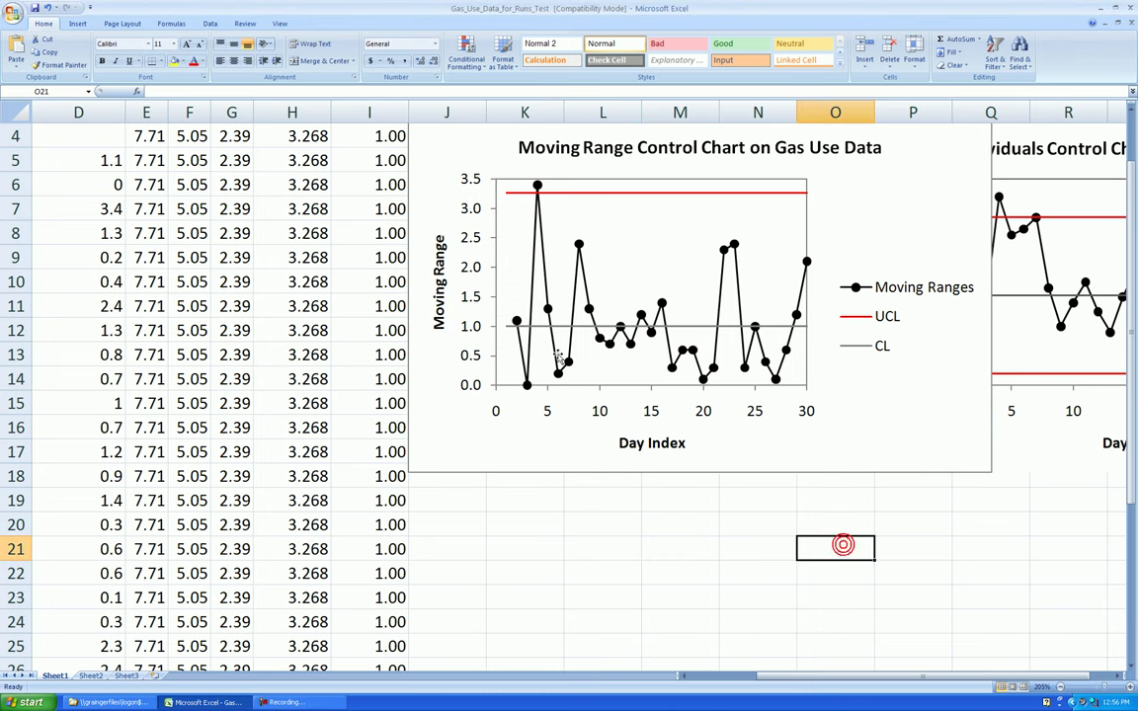
Step: Move the moving range chart to cell P18 below the individuals chart
{"action": "scroll", "coordinate": [801, 439], "scroll_direction": "down", "scroll_amount": 2}
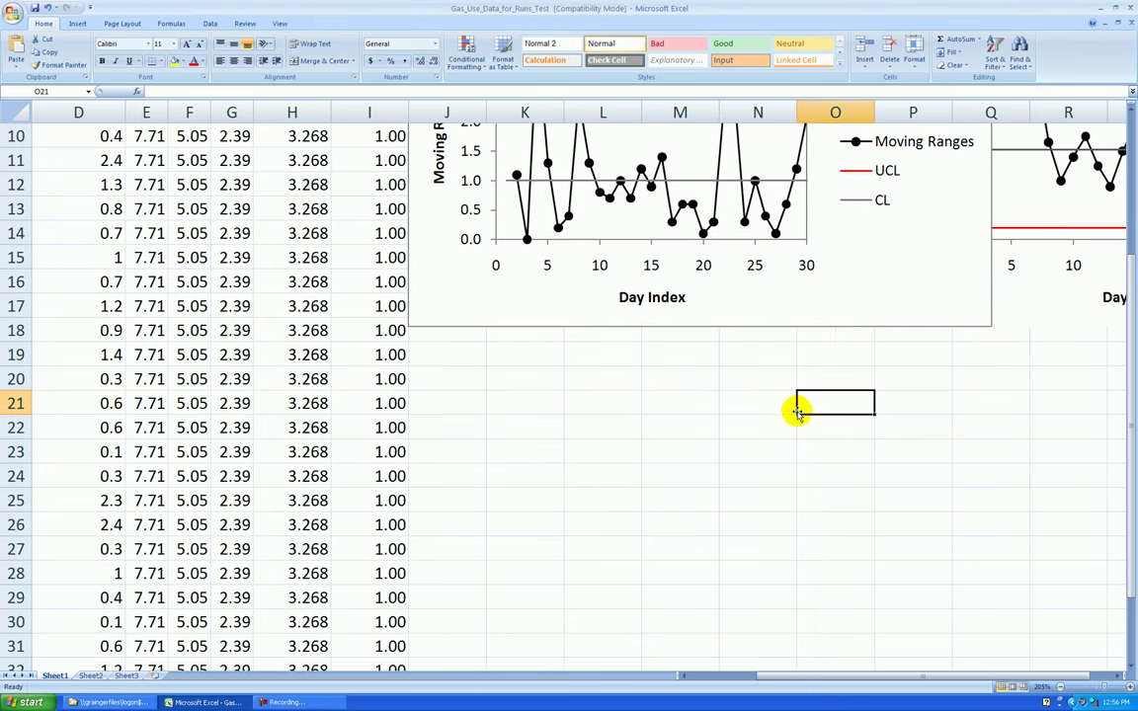
{"action": "left_click", "coordinate": [834, 319]}
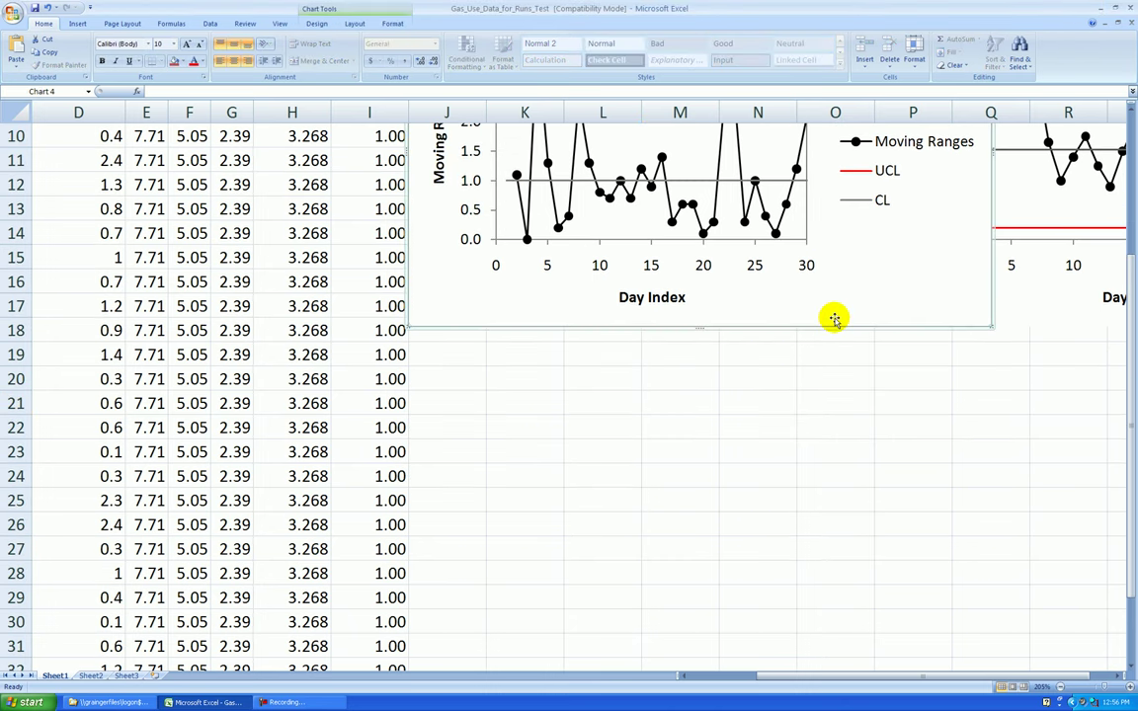
{"action": "key", "text": "Delete"}
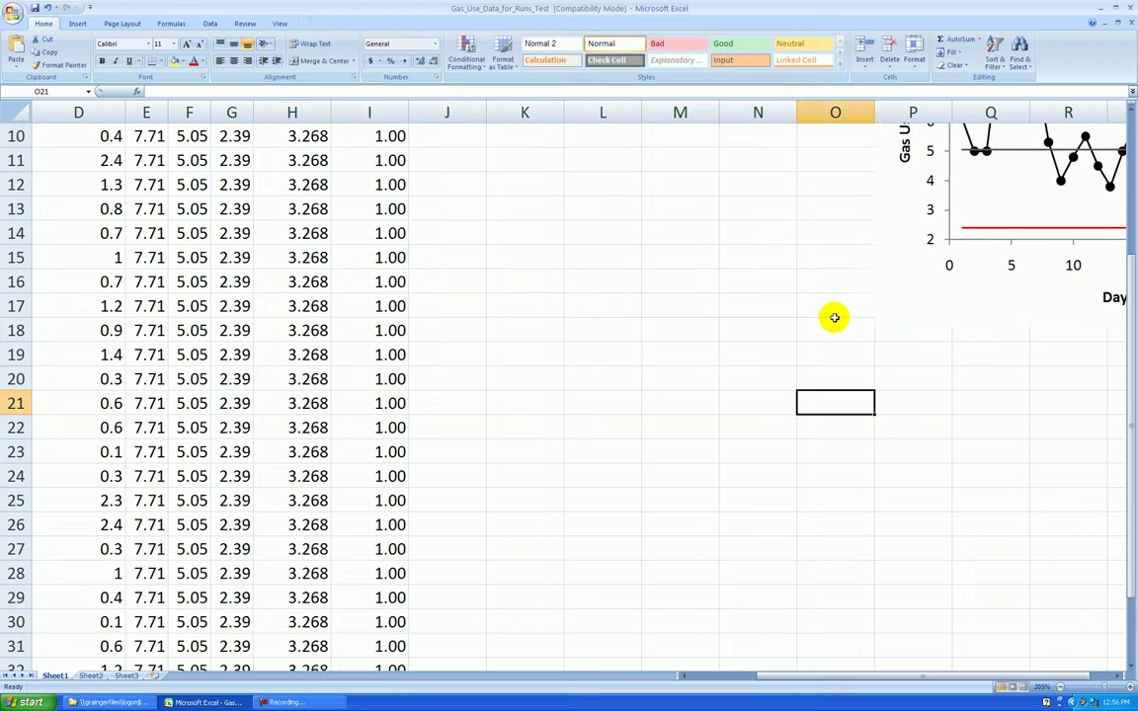
{"action": "left_click", "coordinate": [1117, 676]}
{"action": "left_click", "coordinate": [1117, 676]}
{"action": "left_click", "coordinate": [563, 336]}
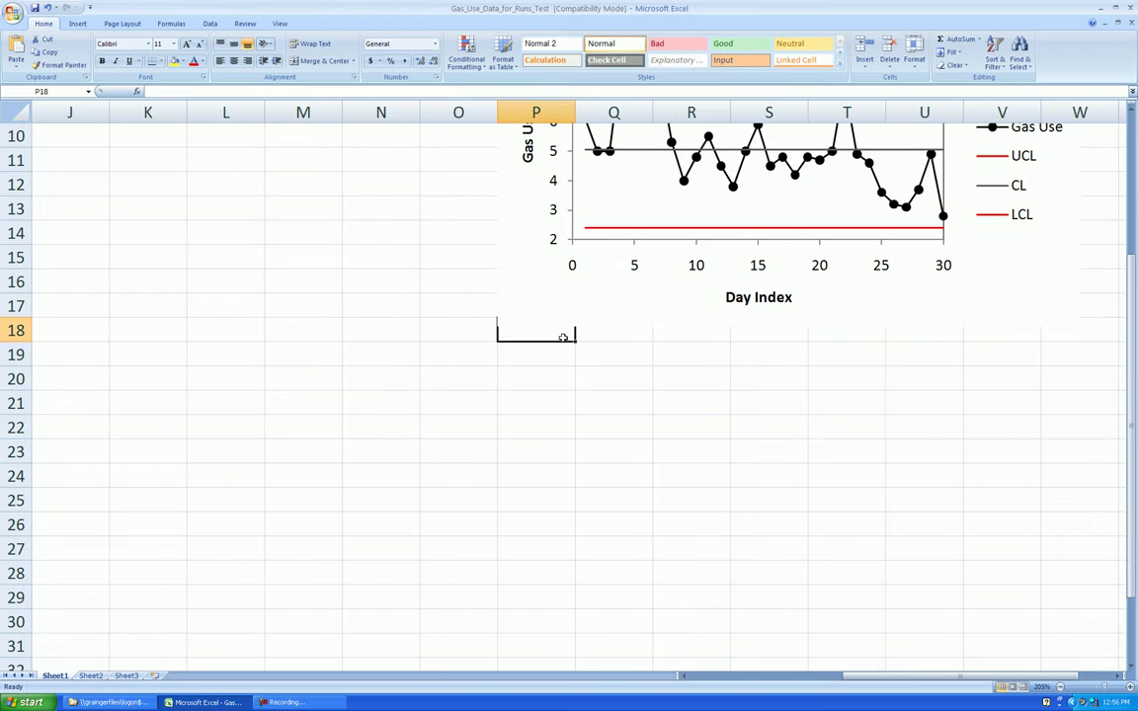
{"action": "key", "text": "ctrl+v"}
Step: Remove the moving range chart's outer border in Format Chart Area
{"action": "scroll", "coordinate": [652, 320], "scroll_direction": "down", "scroll_amount": 3}
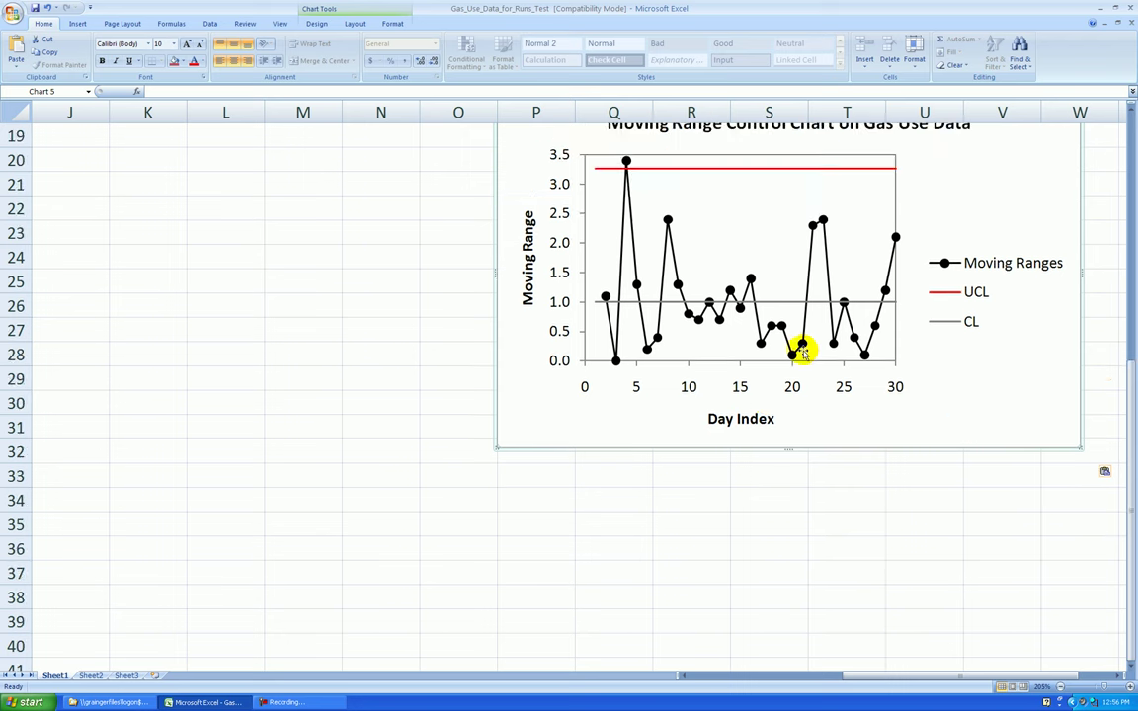
{"action": "right_click", "coordinate": [970, 427]}
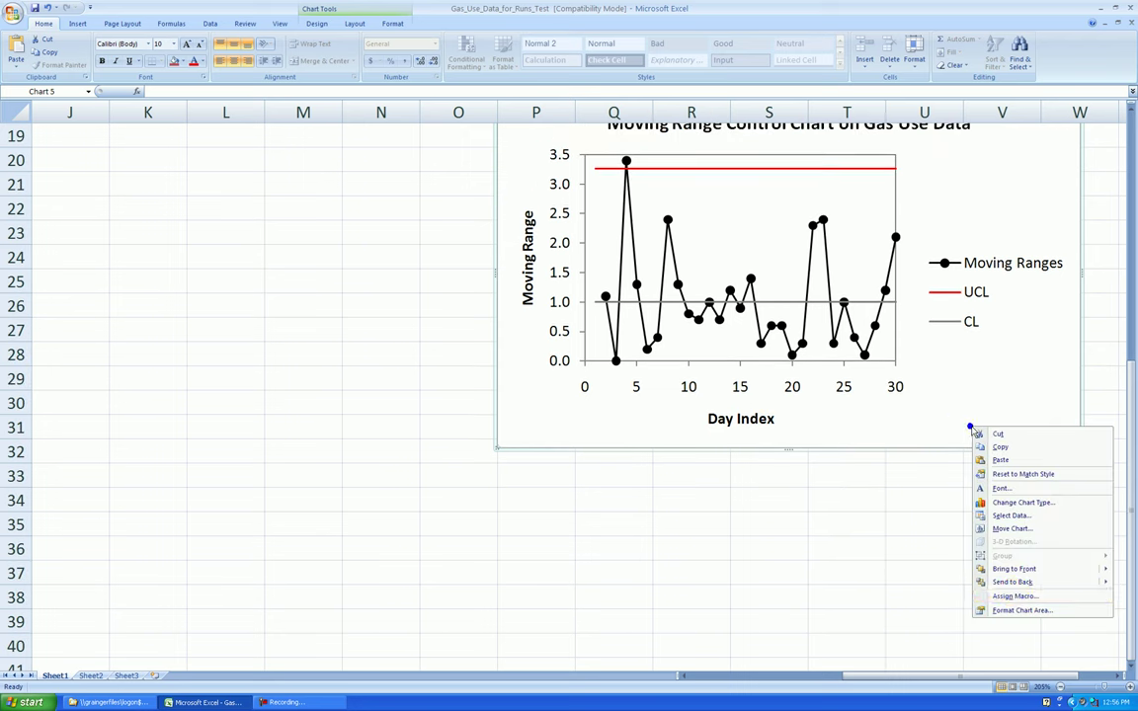
{"action": "left_click", "coordinate": [1014, 607]}
{"action": "left_click", "coordinate": [481, 229]}
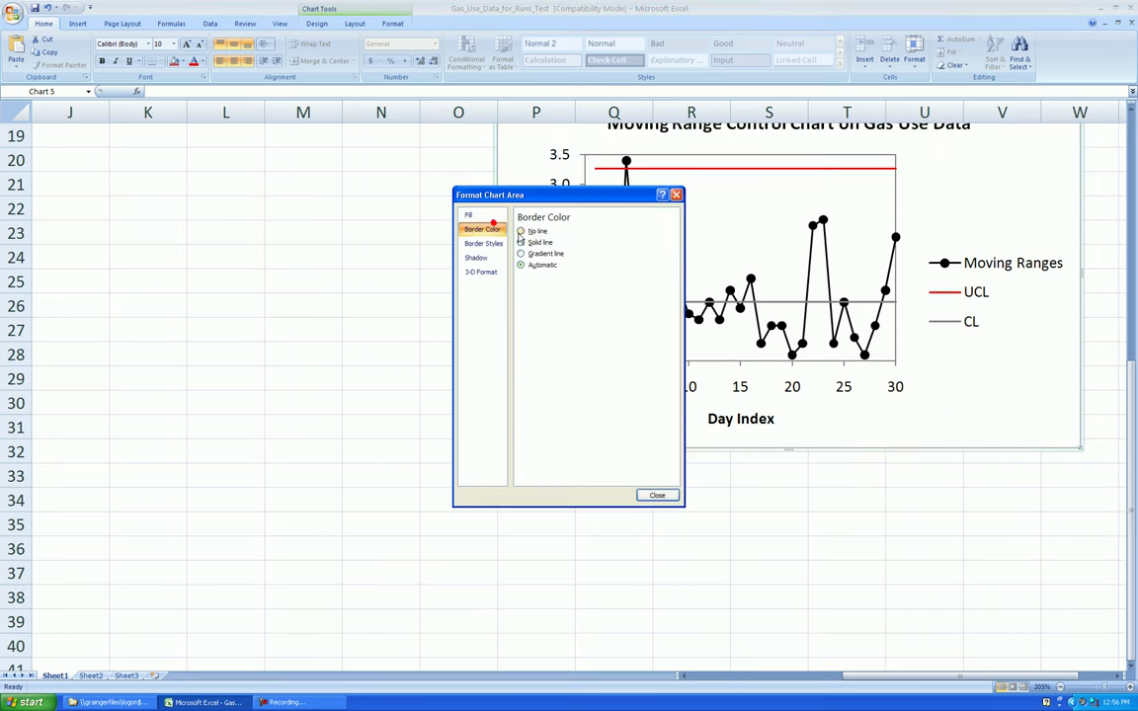
{"action": "left_click", "coordinate": [657, 496]}
{"action": "left_click", "coordinate": [713, 517]}
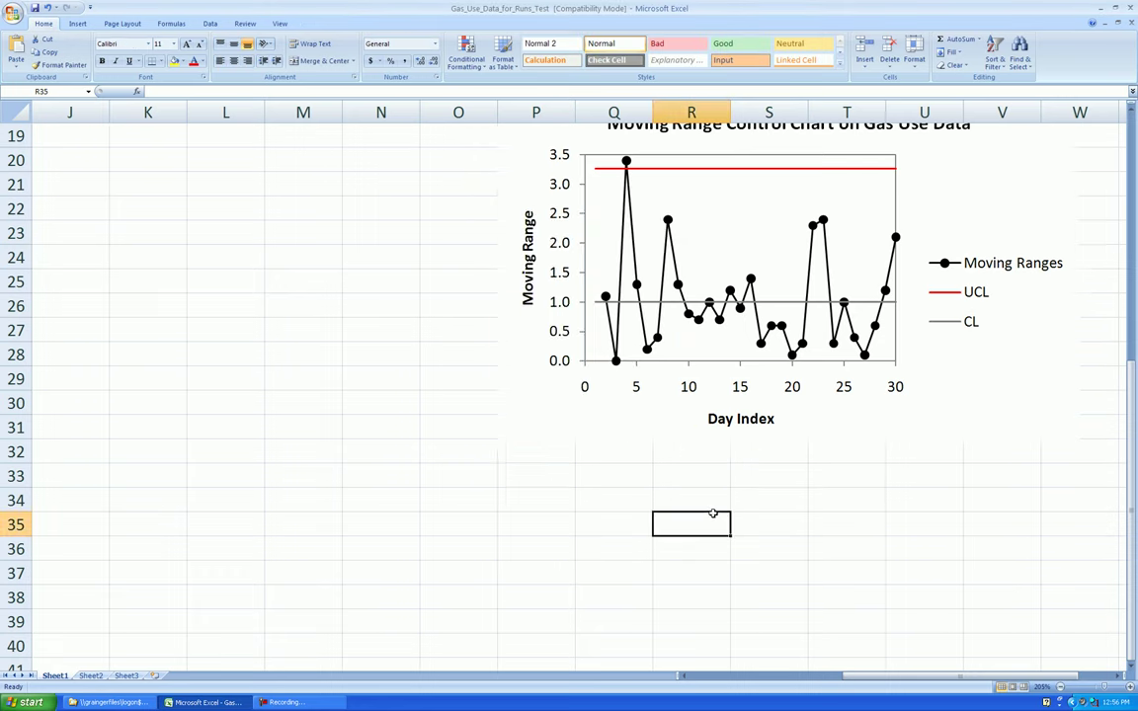
Step: Narrow the moving range chart to match the individuals chart's width
{"action": "scroll", "coordinate": [682, 512], "scroll_direction": "up", "scroll_amount": 6}
{"action": "scroll", "coordinate": [682, 513], "scroll_direction": "down", "scroll_amount": 6}
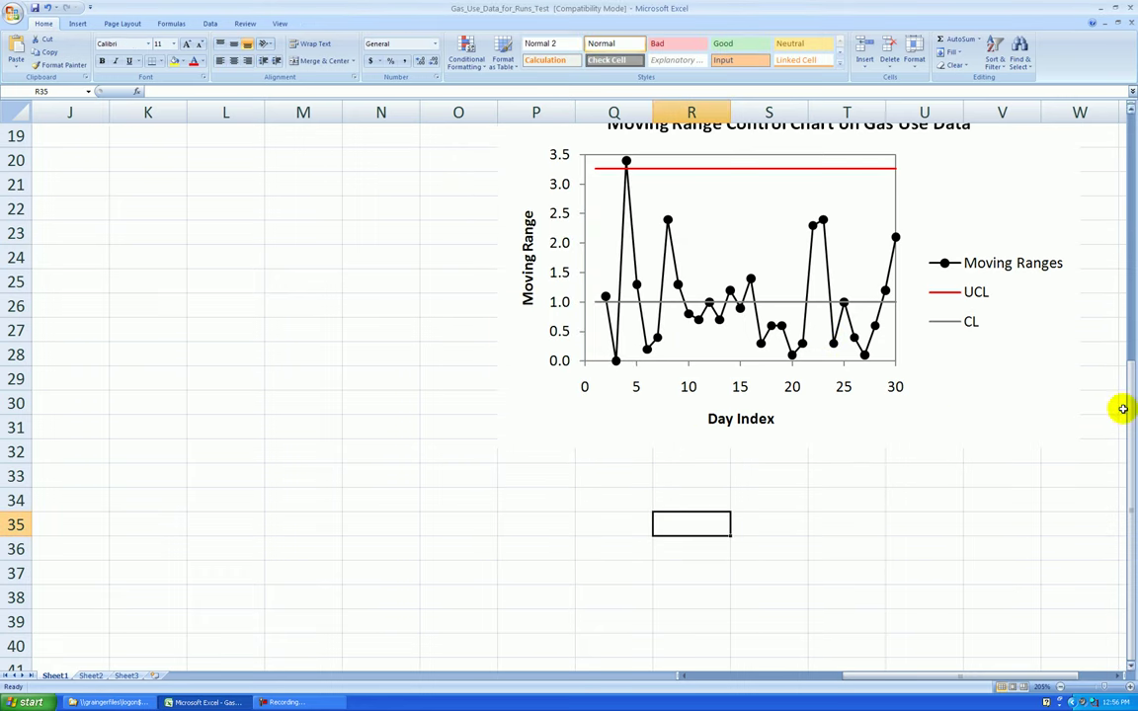
{"action": "scroll", "coordinate": [1036, 668], "scroll_direction": "right", "scroll_amount": 2}
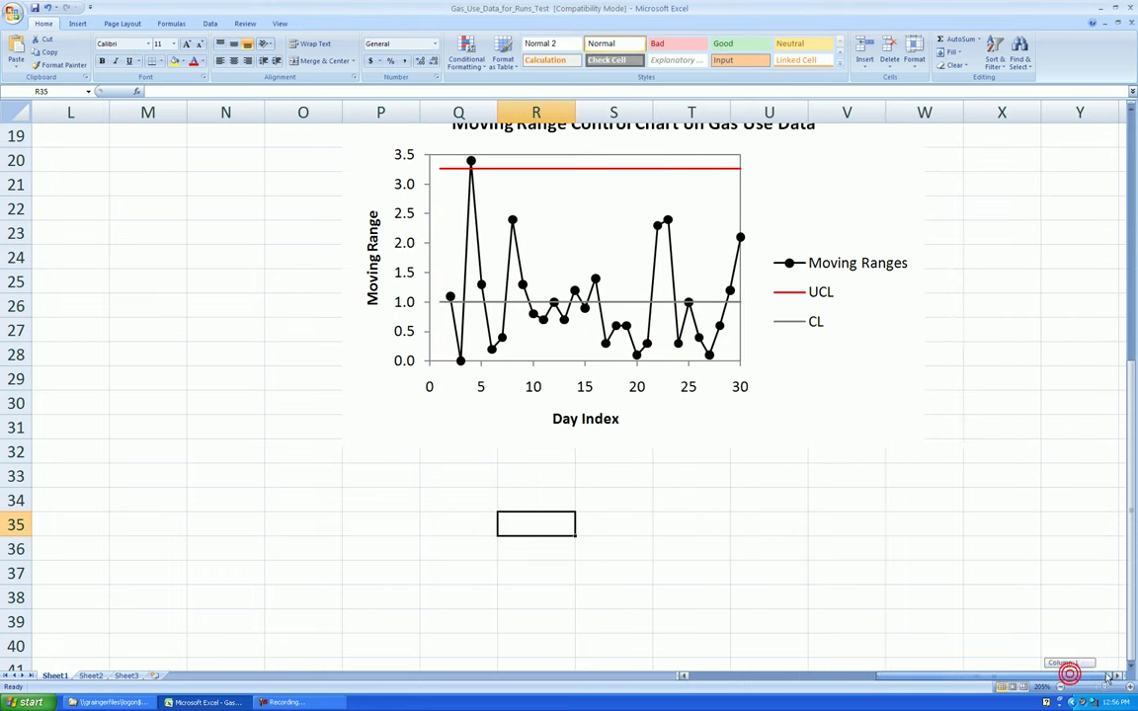
{"action": "left_click", "coordinate": [908, 252]}
{"action": "left_click", "coordinate": [925, 271]}
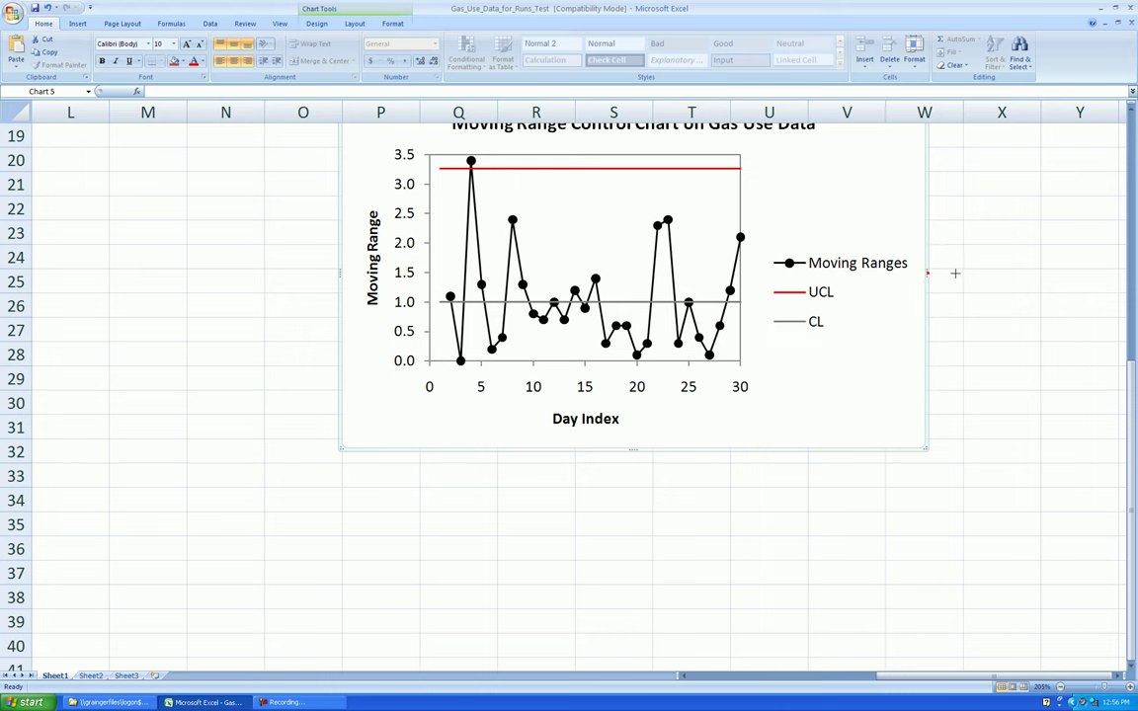
{"action": "left_click_drag", "start_coordinate": [1043, 277], "coordinate": [1044, 278]}
{"action": "scroll", "coordinate": [884, 523], "scroll_direction": "up", "scroll_amount": 2}
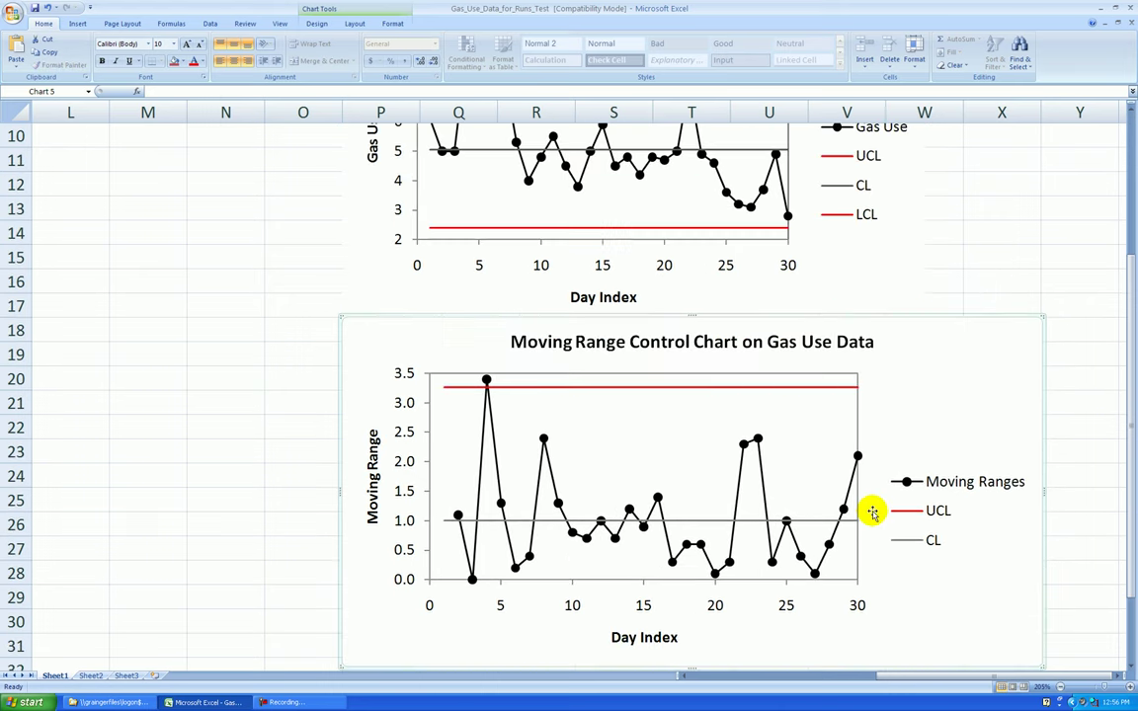
{"action": "scroll", "coordinate": [873, 510], "scroll_direction": "up", "scroll_amount": 4}
{"action": "scroll", "coordinate": [871, 505], "scroll_direction": "down", "scroll_amount": 3}
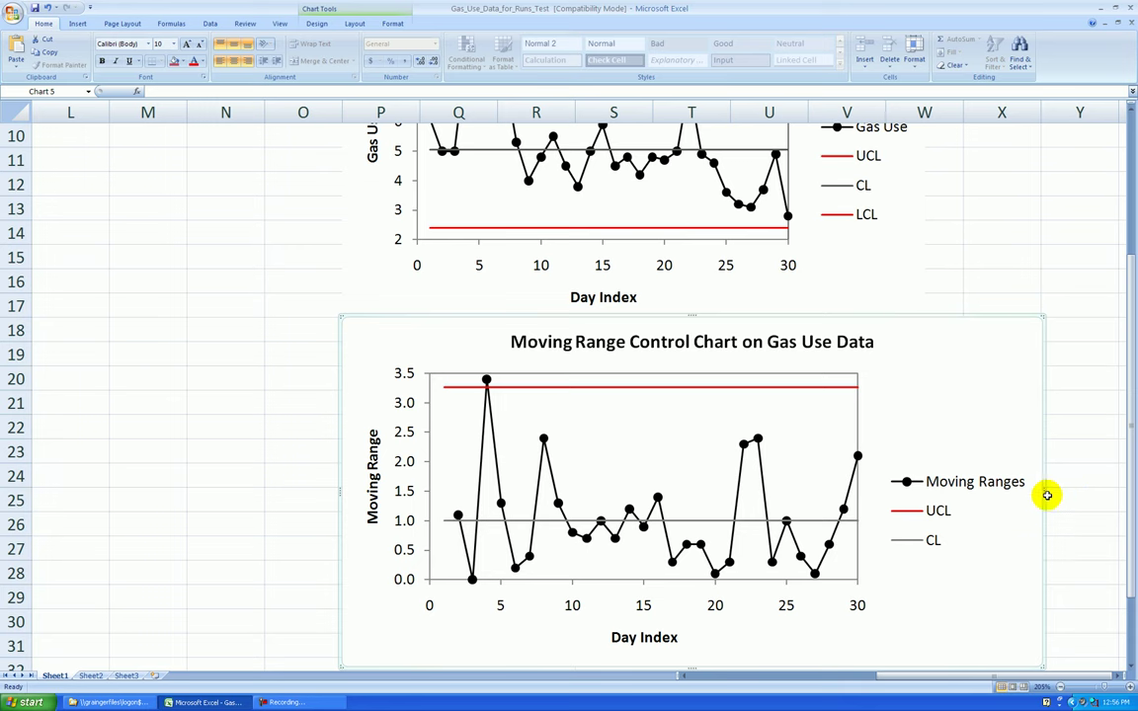
{"action": "left_click_drag", "start_coordinate": [1042, 490], "coordinate": [976, 490]}
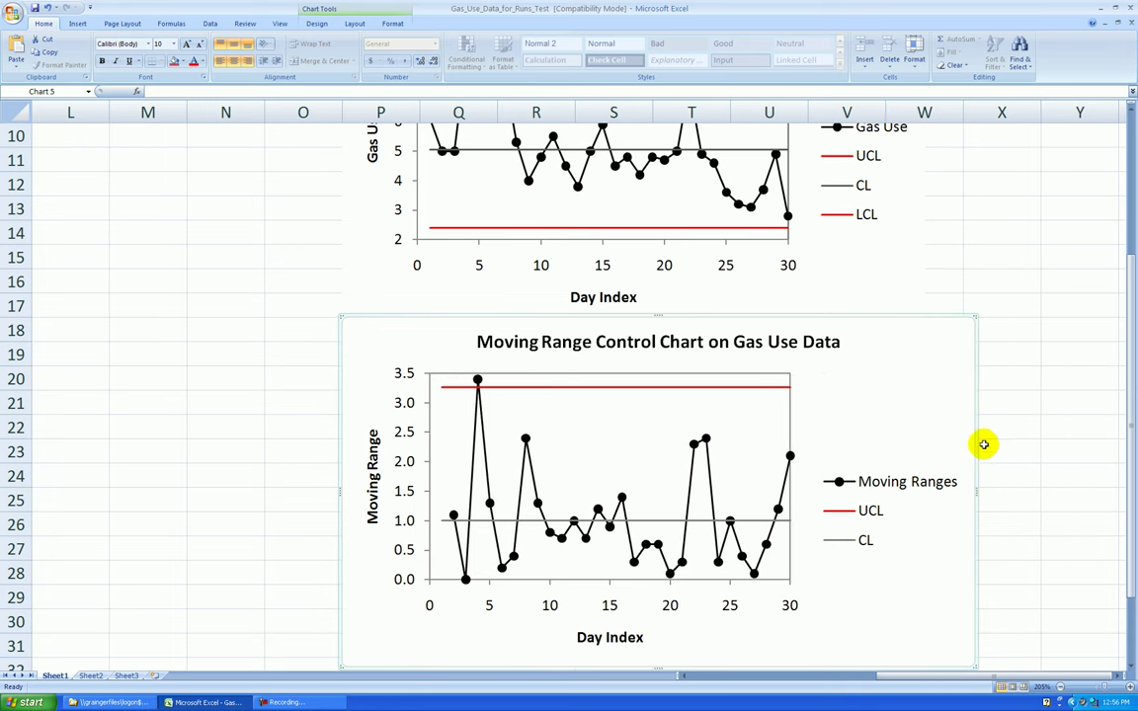
Step: Drag the moving range chart's title slightly left to centre it over the plot
{"action": "left_click", "coordinate": [148, 289]}
{"action": "scroll", "coordinate": [175, 270], "scroll_direction": "down", "scroll_amount": 2}
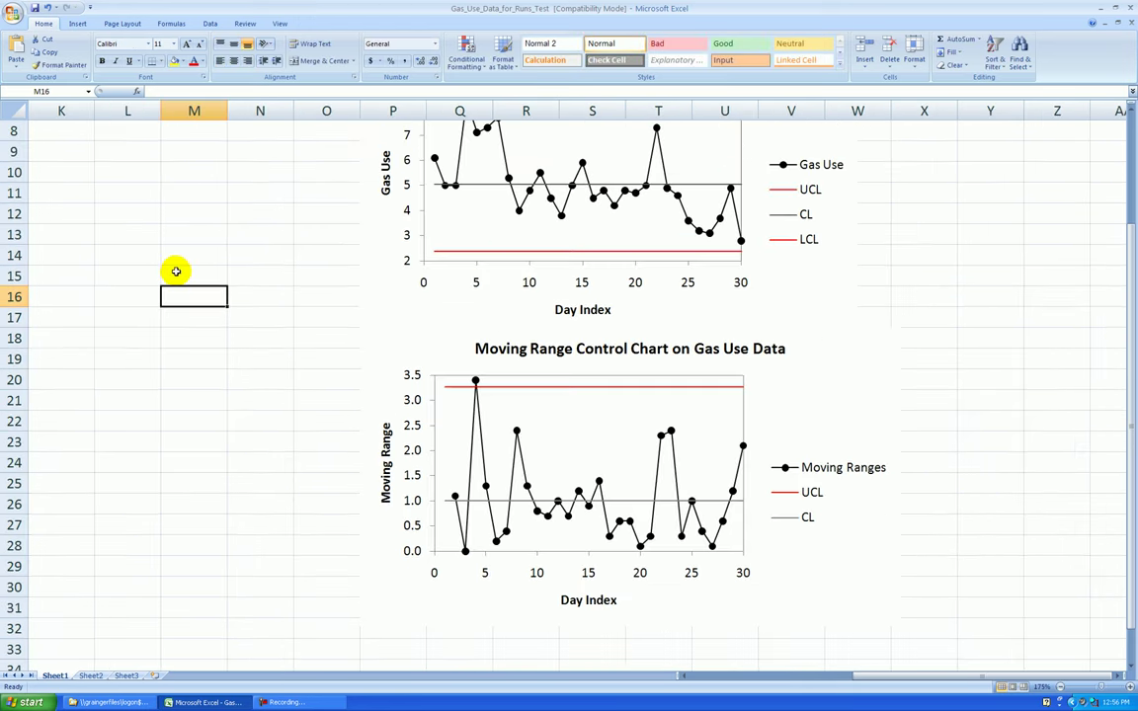
{"action": "scroll", "coordinate": [177, 269], "scroll_direction": "down", "scroll_amount": 3}
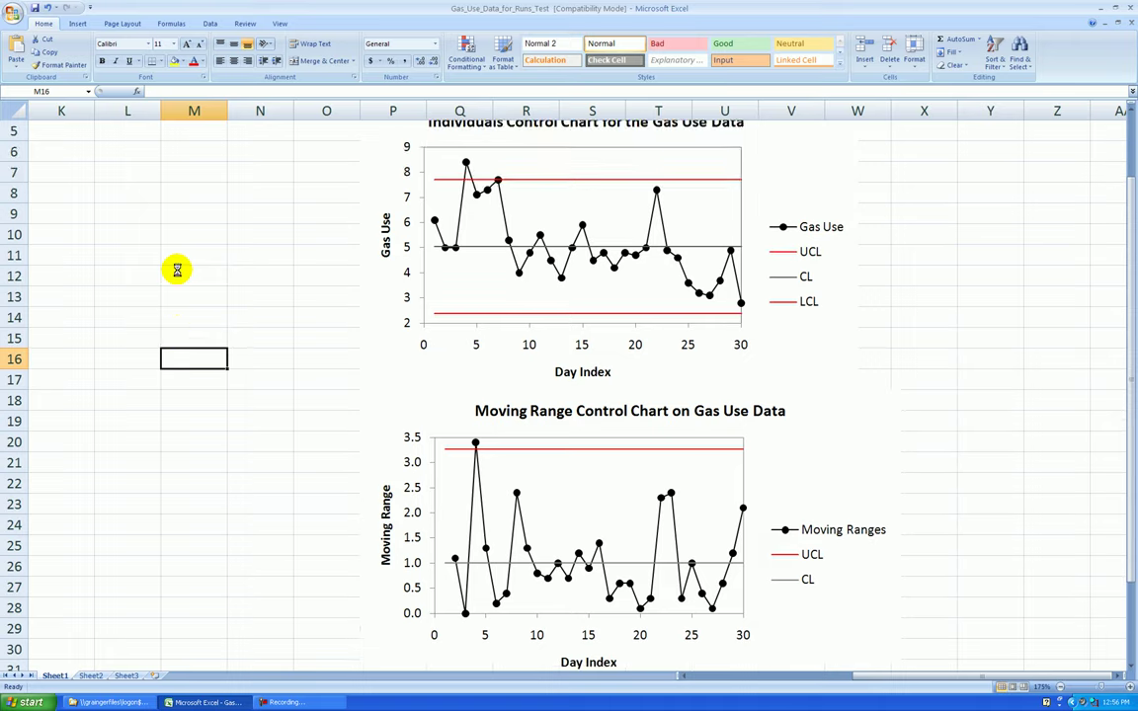
{"action": "scroll", "coordinate": [173, 267], "scroll_direction": "down", "scroll_amount": 1}
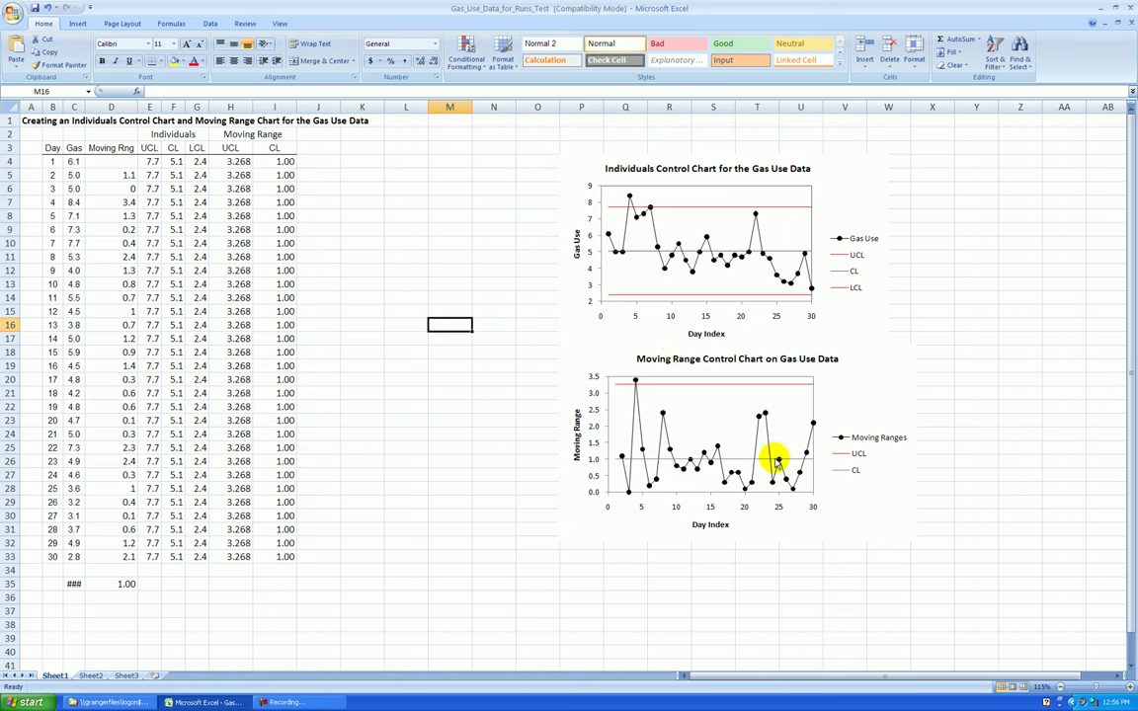
{"action": "left_click", "coordinate": [719, 359]}
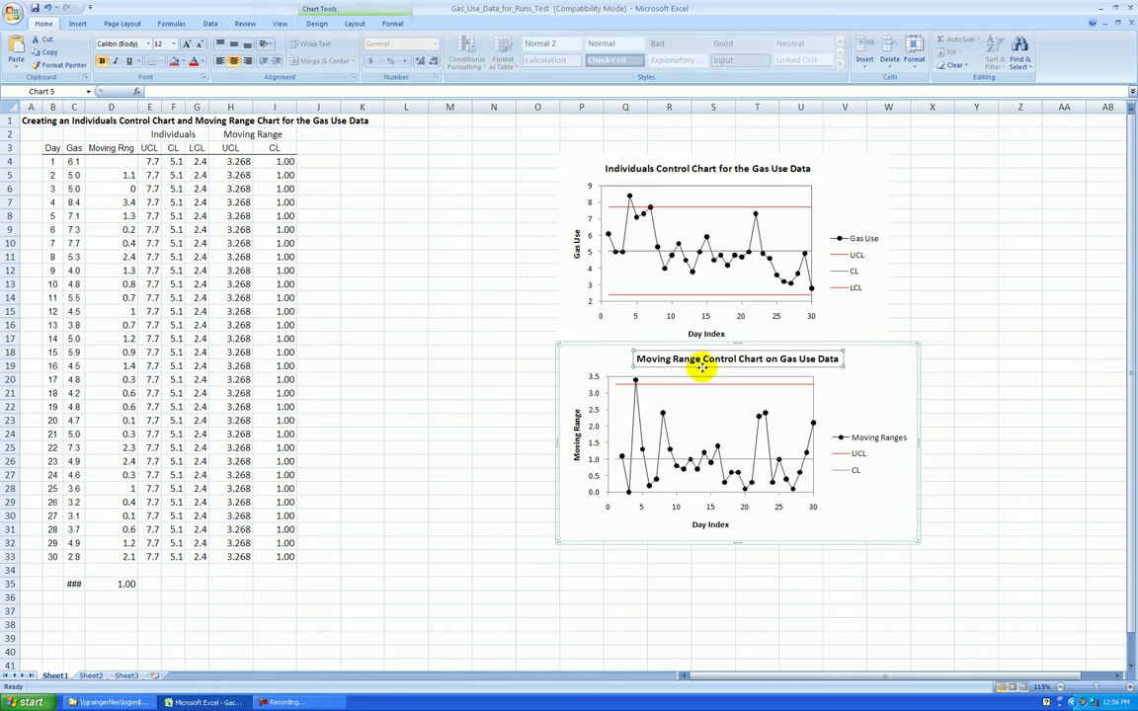
{"action": "left_click_drag", "start_coordinate": [701, 367], "coordinate": [669, 369]}
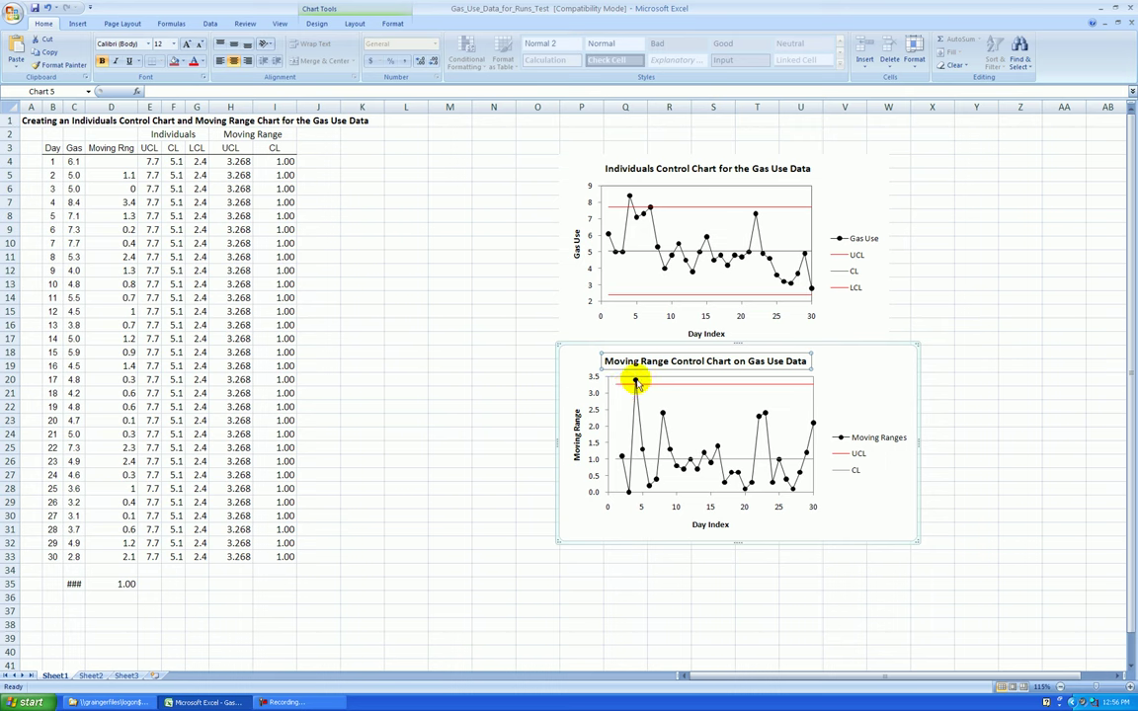
{"action": "left_click", "coordinate": [1029, 447]}
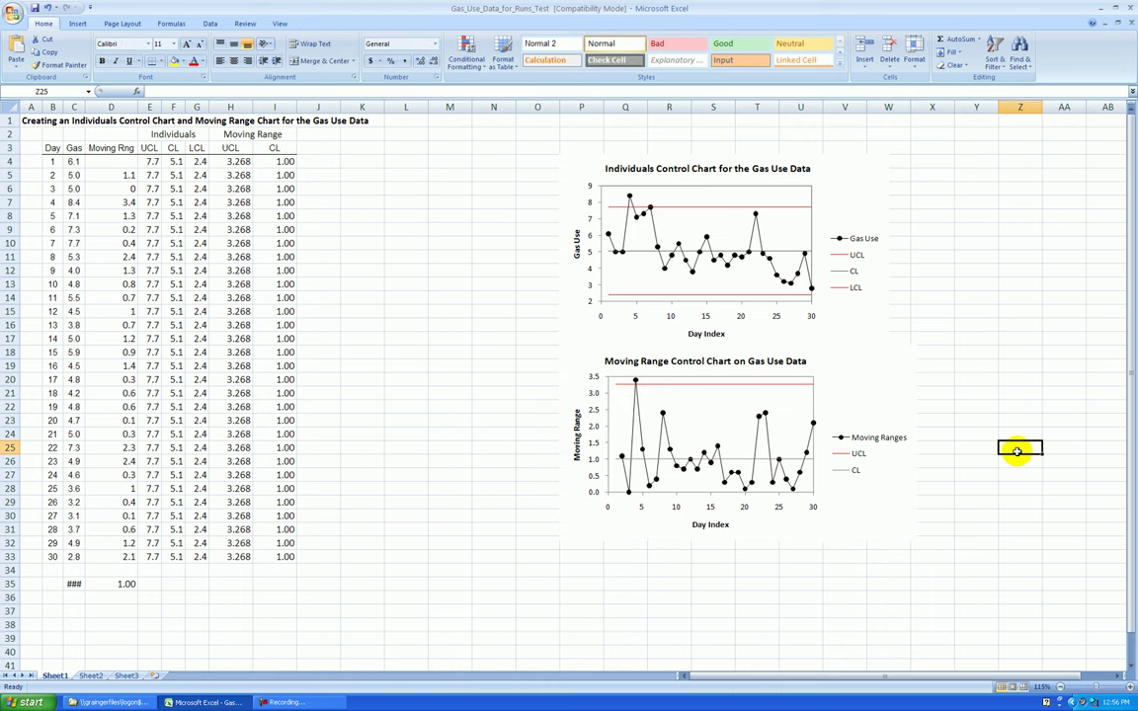